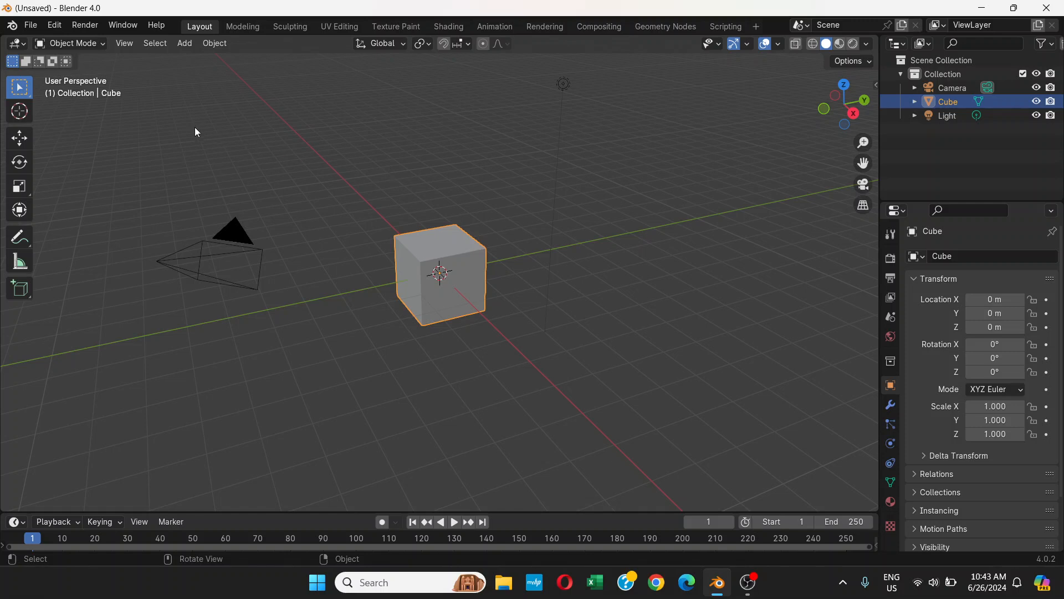
Deselect the default cube, reselect it, and clear the selection again
click(31, 25)
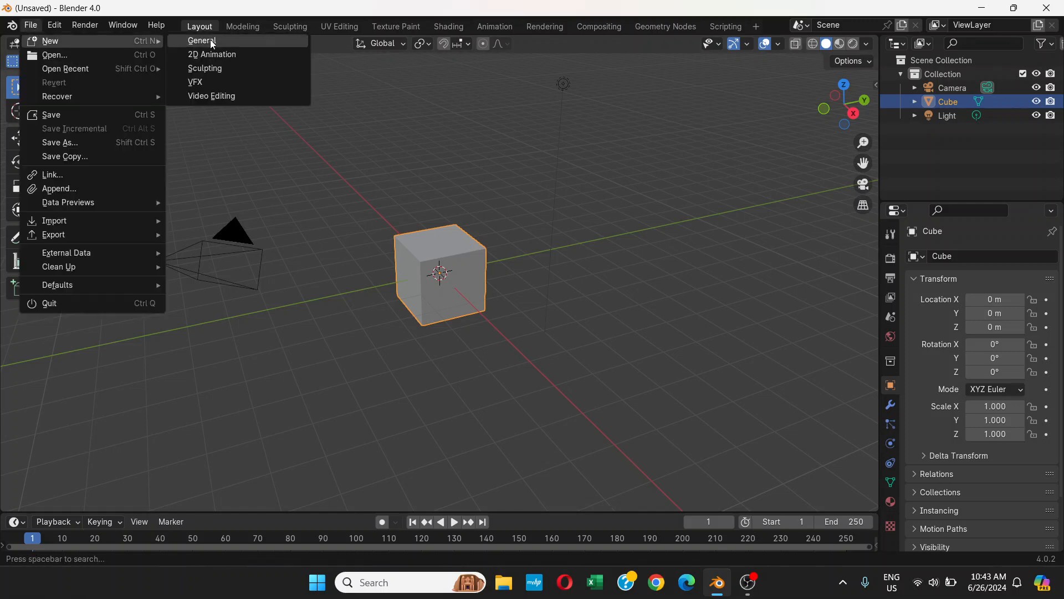
click(545, 153)
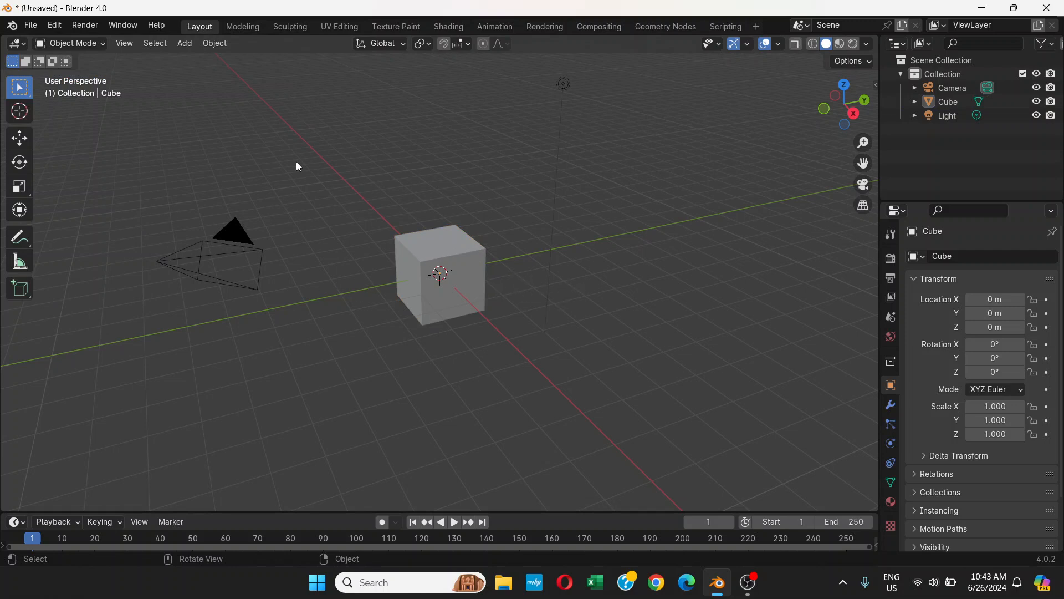
click(467, 273)
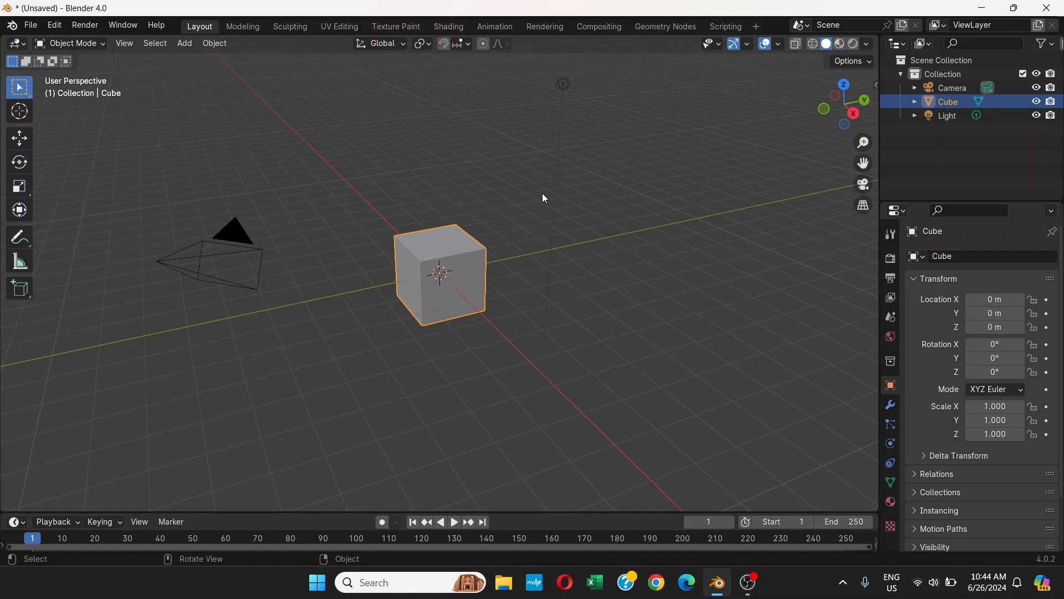
click(630, 196)
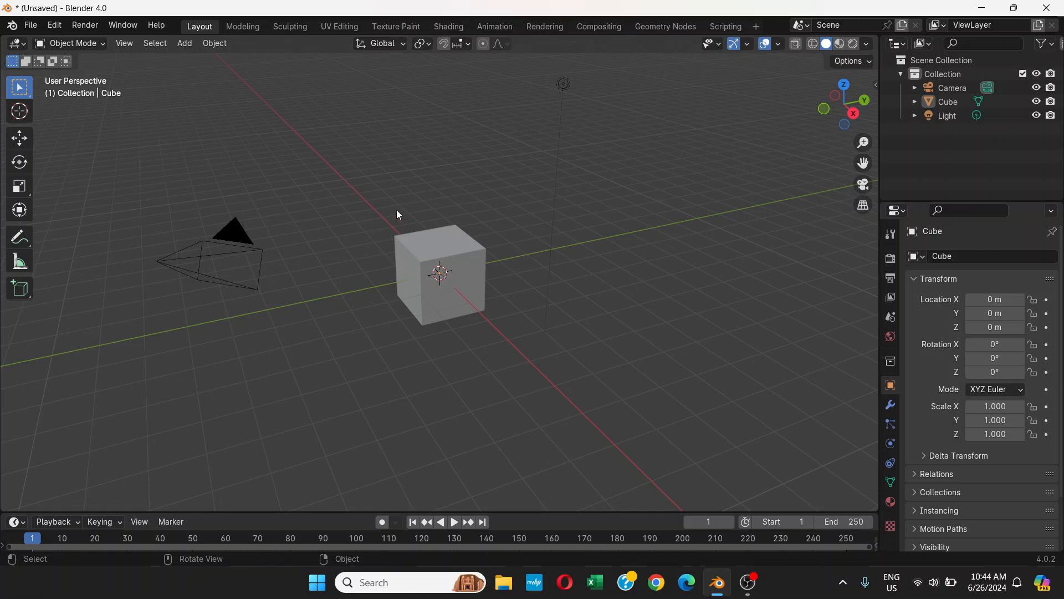
Move the cube freely to about X 2.97 m, Y 7.57 m, Z 0.68 m, and clear its location back to the origin
click(446, 260)
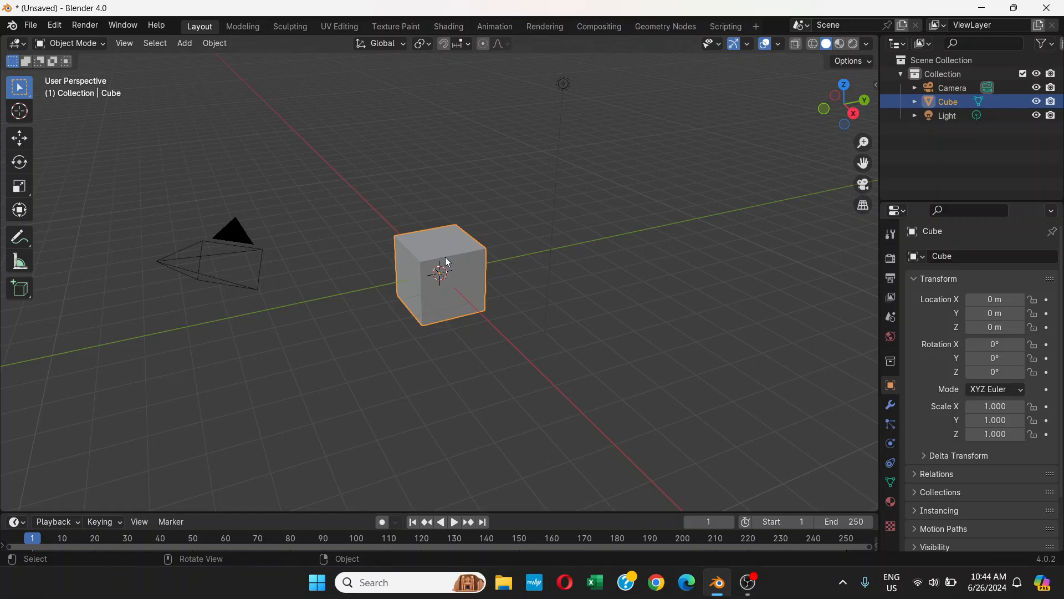
key(g)
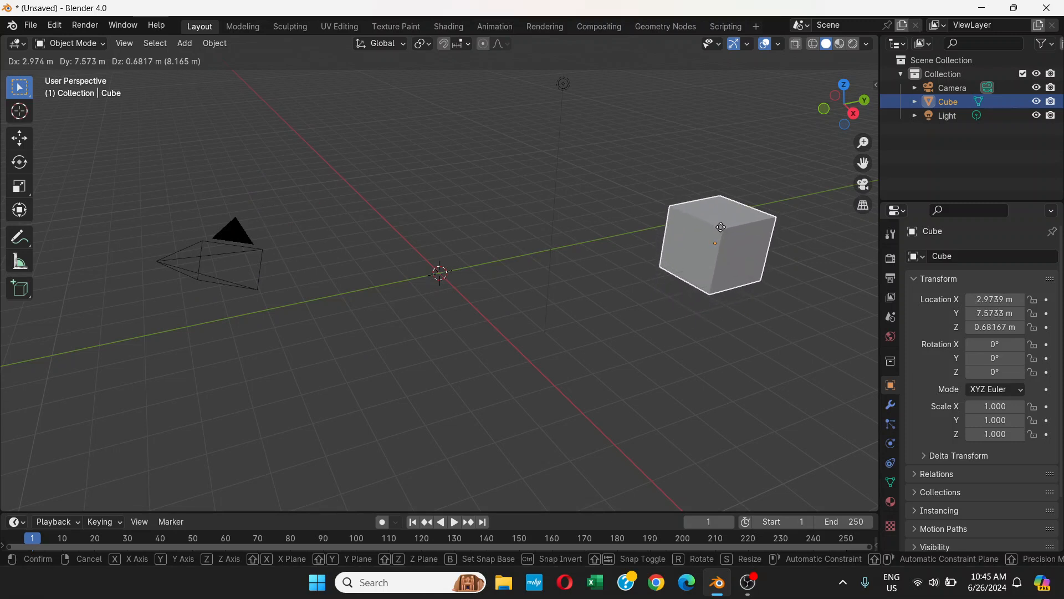
click(721, 228)
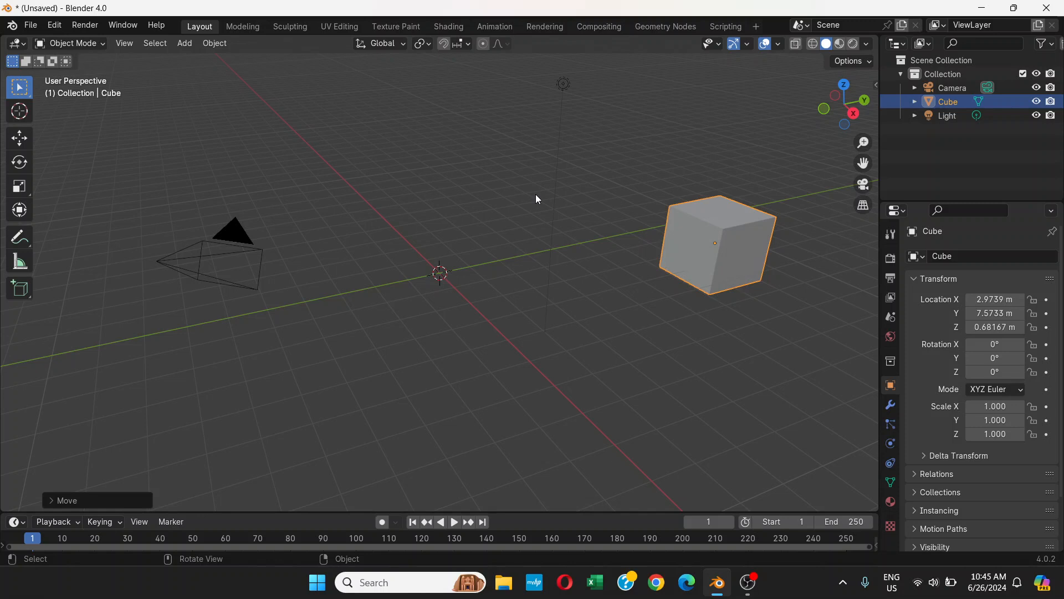
key(alt+g)
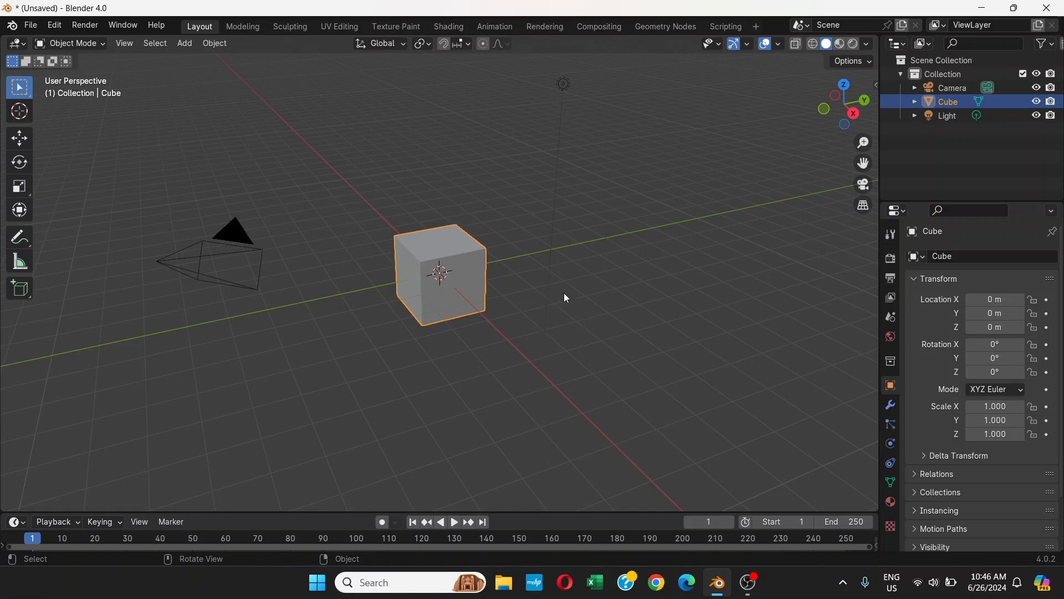
Deselect the cube and sweep box selections over empty areas of the 3D scene
click(612, 292)
drag(611, 289, 749, 267)
drag(379, 146, 506, 157)
drag(630, 170, 786, 194)
drag(269, 403, 416, 414)
Box-select the camera and the light one after the other, clearing the selection after each
drag(316, 394, 82, 195)
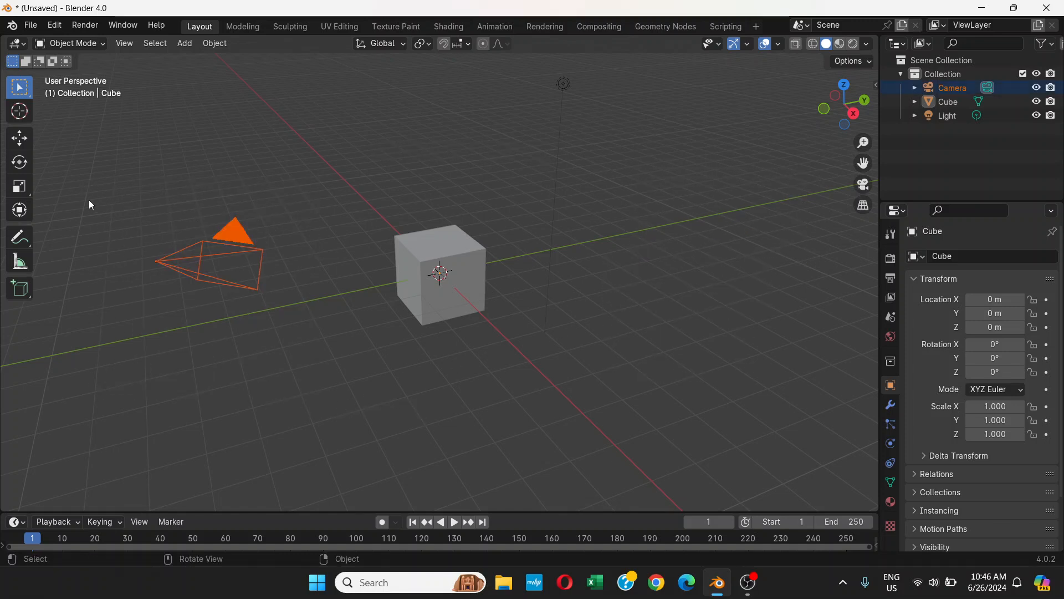
click(326, 354)
drag(502, 117, 579, 75)
click(654, 347)
drag(367, 380, 710, 441)
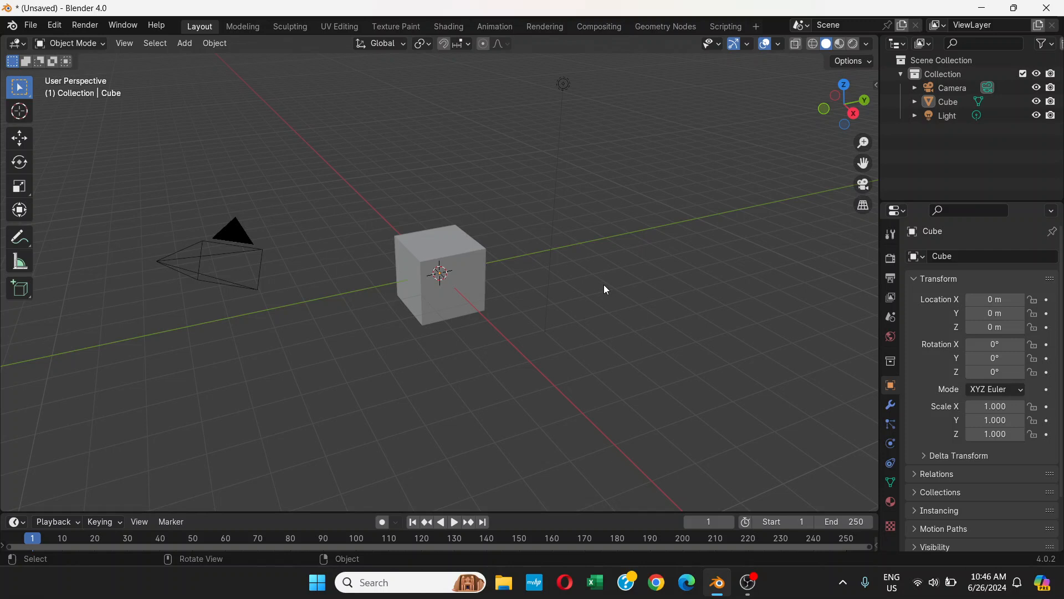
Orbit around the cube and examine it from several sides and heights
middle_drag(603, 300, 603, 300)
middle_drag(606, 304, 559, 216)
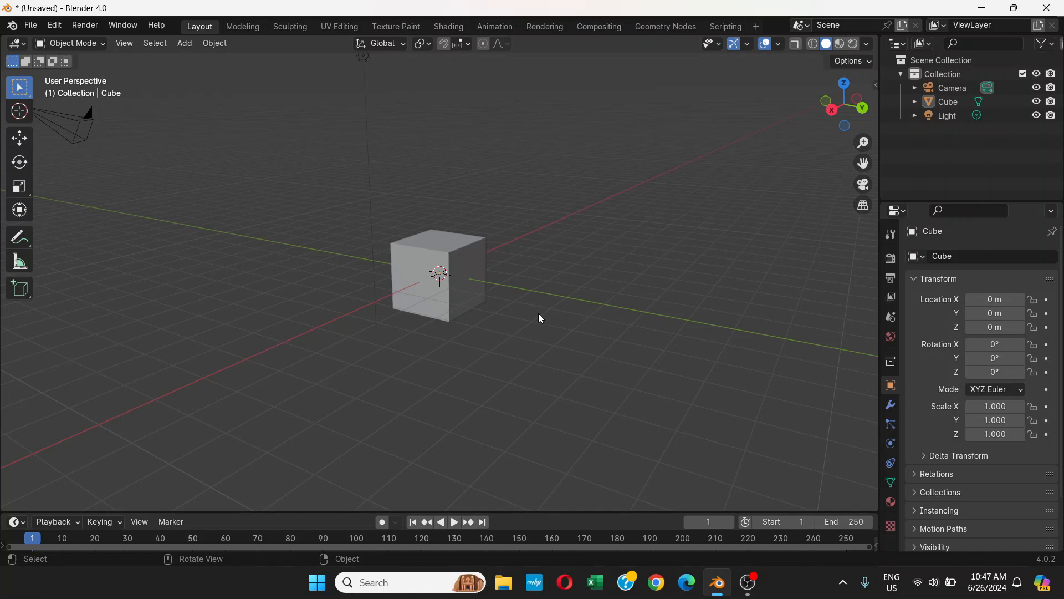
scroll(538, 315, left, 3)
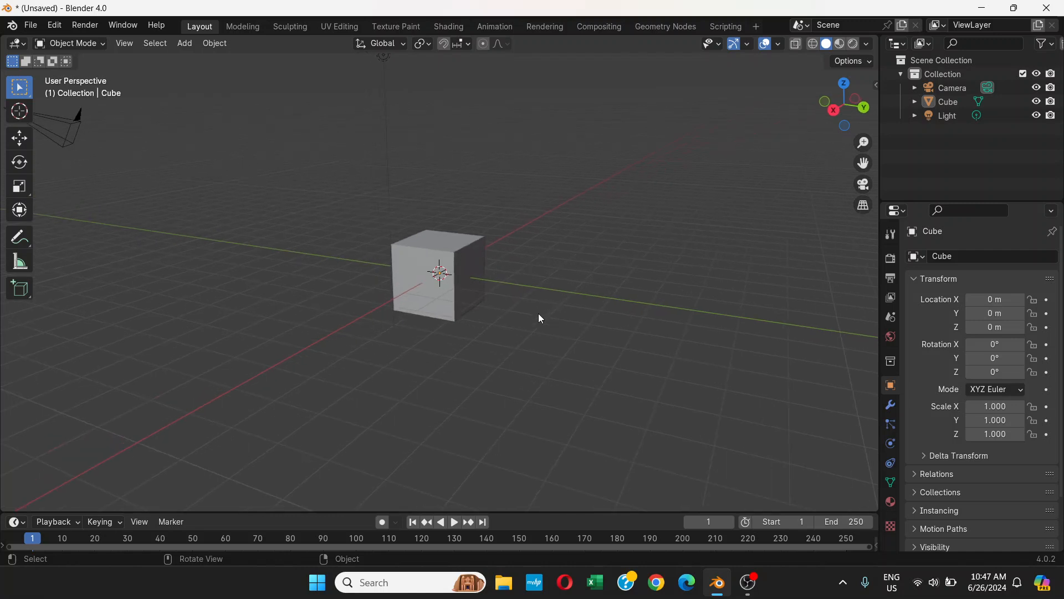
scroll(539, 314, right, 6)
scroll(538, 314, left, 3)
scroll(538, 315, right, 5)
scroll(539, 314, left, 8)
scroll(538, 314, right, 7)
scroll(539, 314, down, 4)
scroll(538, 315, up, 5)
scroll(539, 314, right, 3)
scroll(538, 314, left, 2)
scroll(538, 314, down, 2)
scroll(539, 314, right, 6)
scroll(538, 315, right, 8)
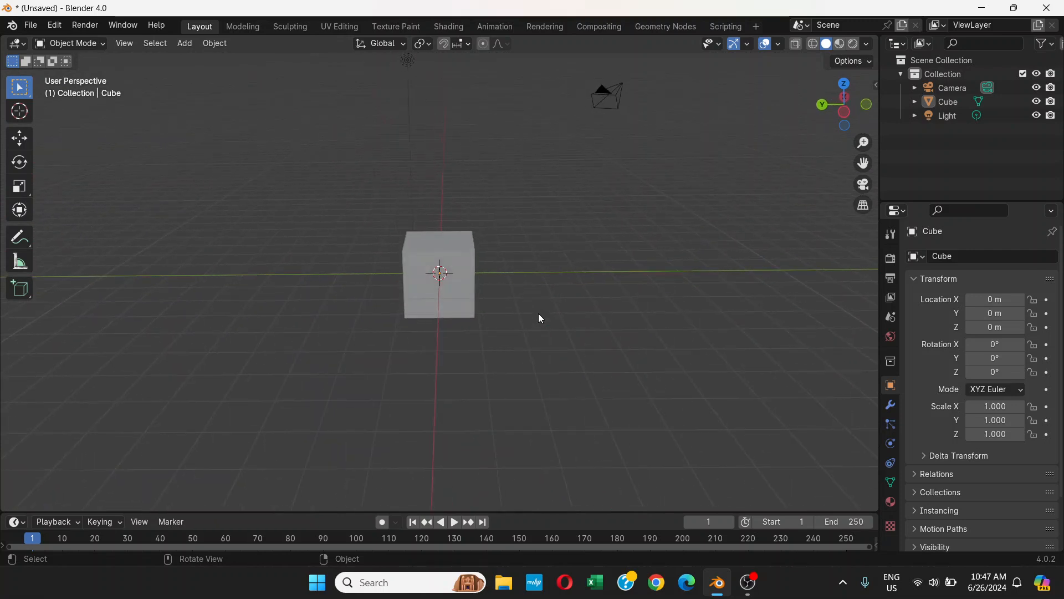
scroll(539, 314, left, 3)
scroll(539, 314, right, 8)
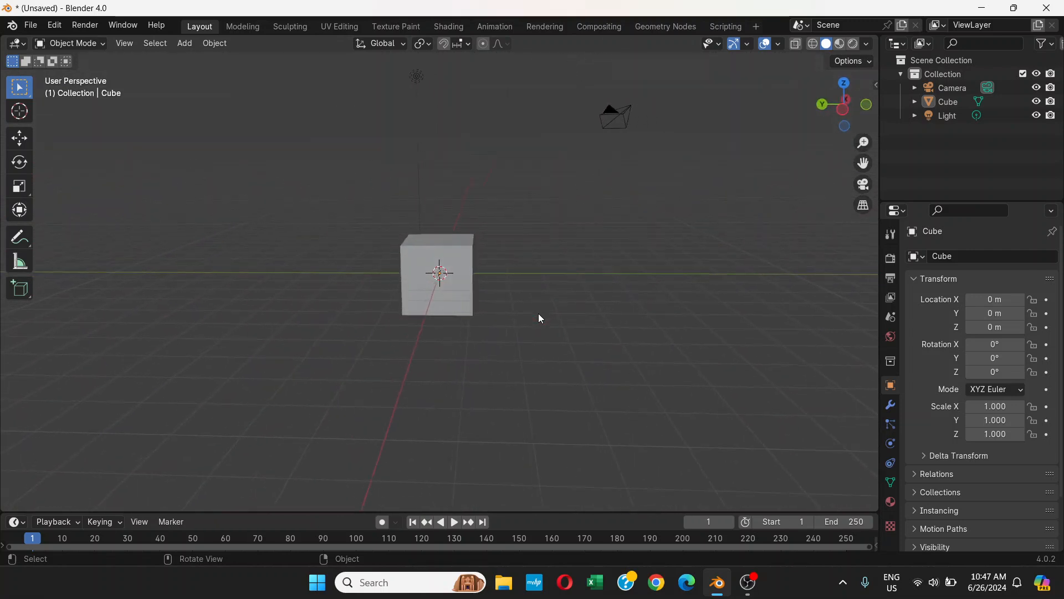
scroll(539, 314, up, 3)
scroll(538, 314, right, 1)
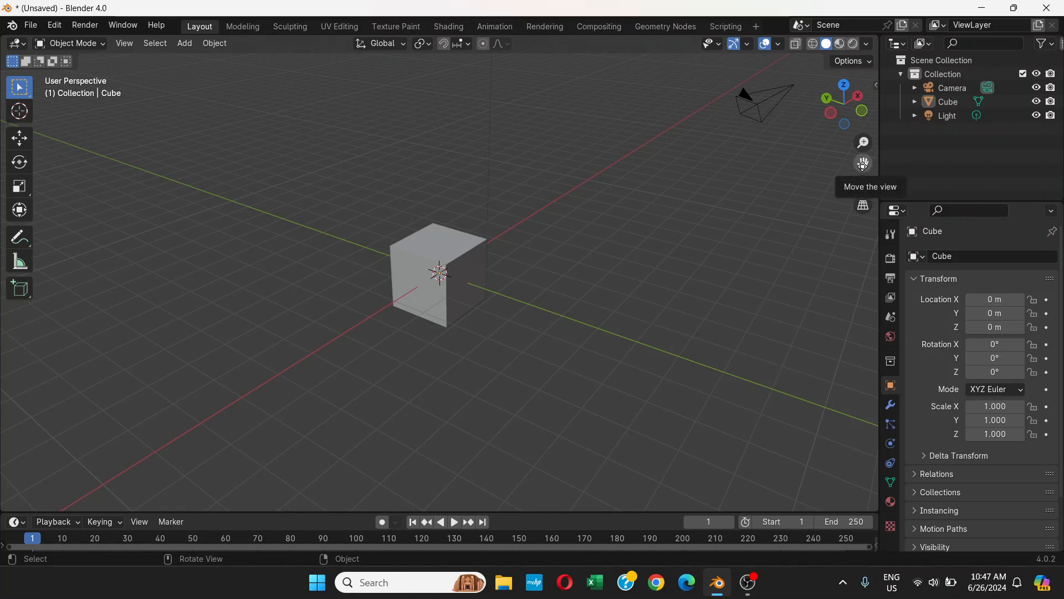
Practise panning and orbiting the scene with the viewport navigation gizmos
mouse_move(863, 163)
mouse_down()
mouse_move(823, 162)
mouse_move(957, 146)
mouse_move(842, 186)
mouse_move(834, 138)
mouse_move(854, 140)
mouse_move(833, 171)
mouse_move(845, 161)
mouse_move(781, 148)
mouse_move(870, 158)
mouse_up()
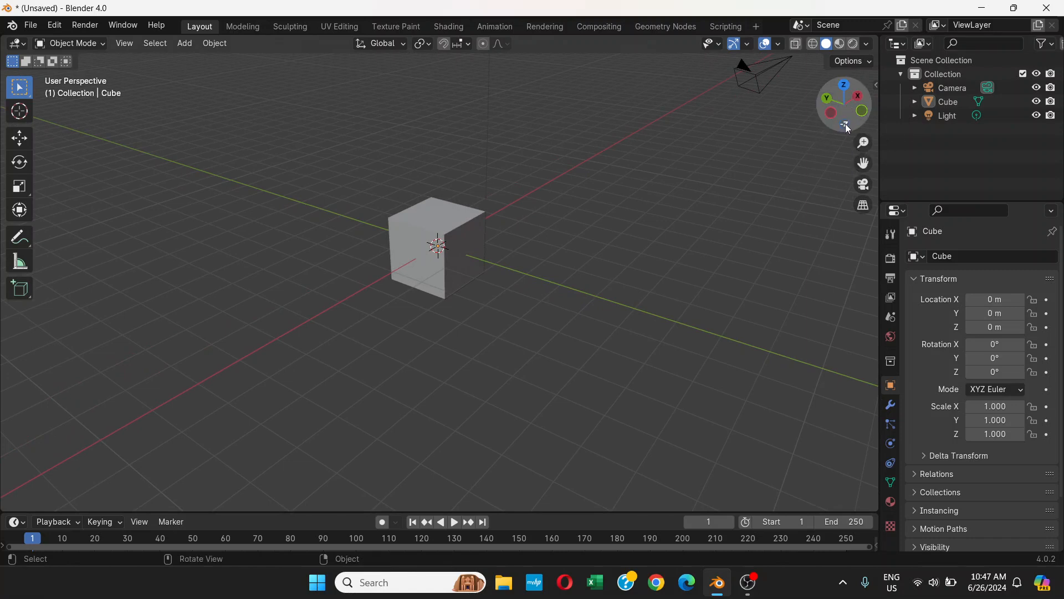
drag(849, 123, 827, 132)
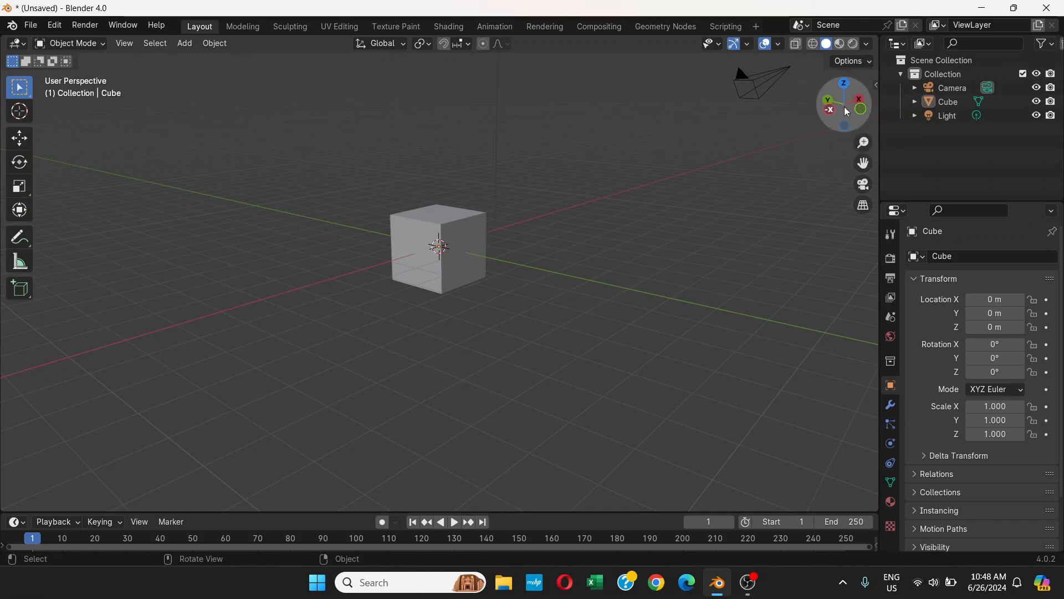
drag(847, 110, 604, 242)
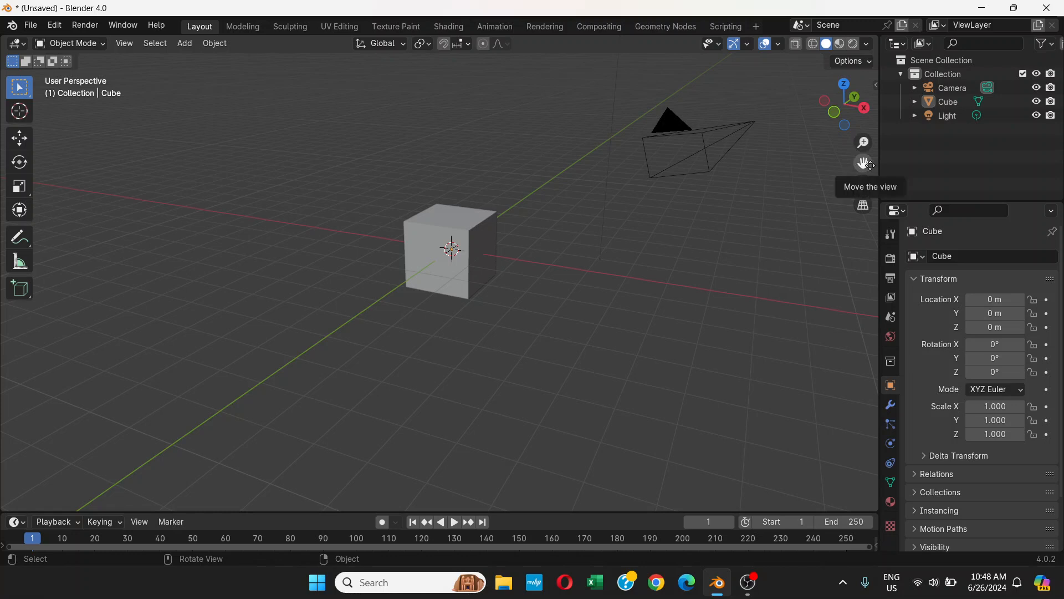
drag(864, 163, 816, 144)
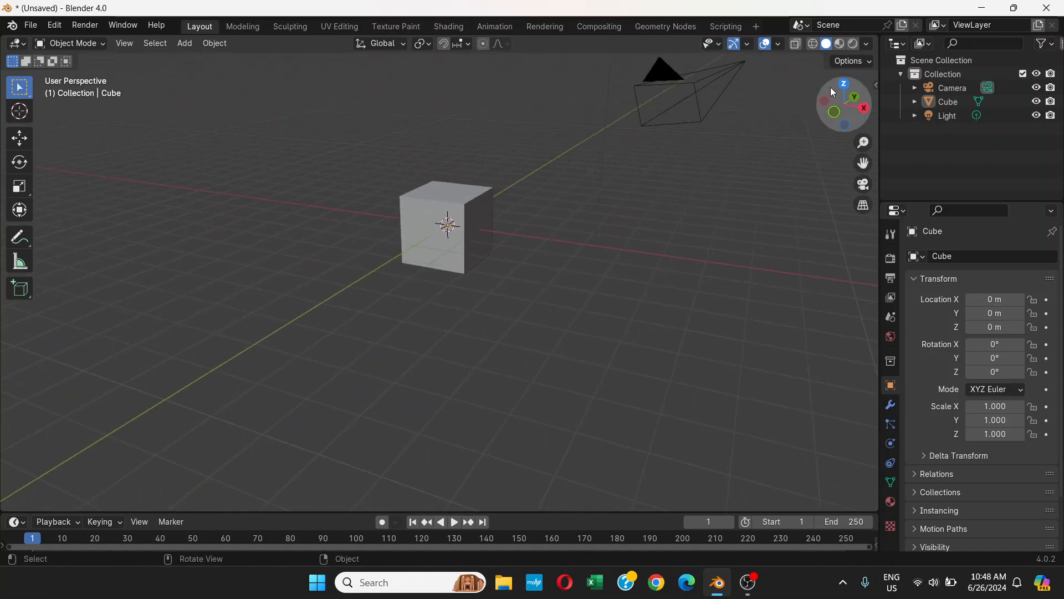
mouse_move(847, 110)
mouse_down()
mouse_move(801, 112)
mouse_move(798, 83)
mouse_move(804, 108)
mouse_move(842, 105)
mouse_up()
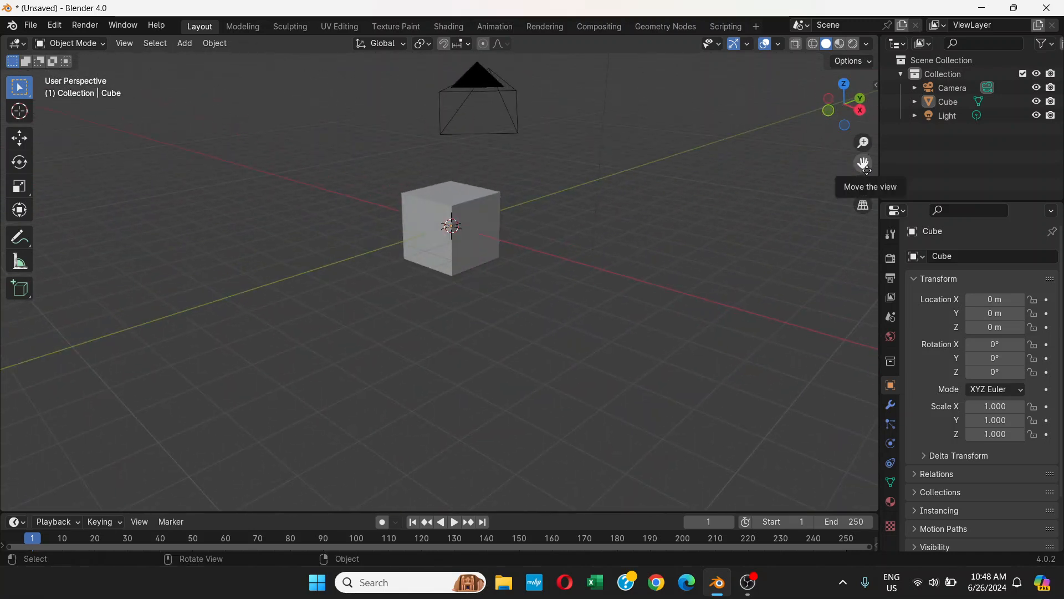
drag(863, 163, 914, 176)
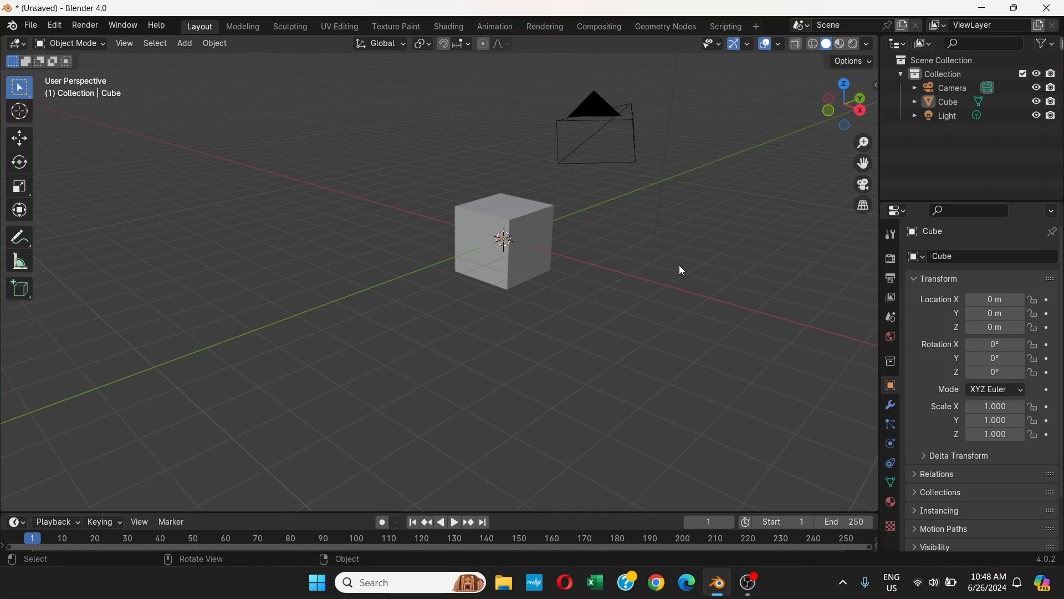
Pan and orbit freely around the cube directly in the viewport, without the navigation gizmos
middle_drag(682, 271, 668, 270)
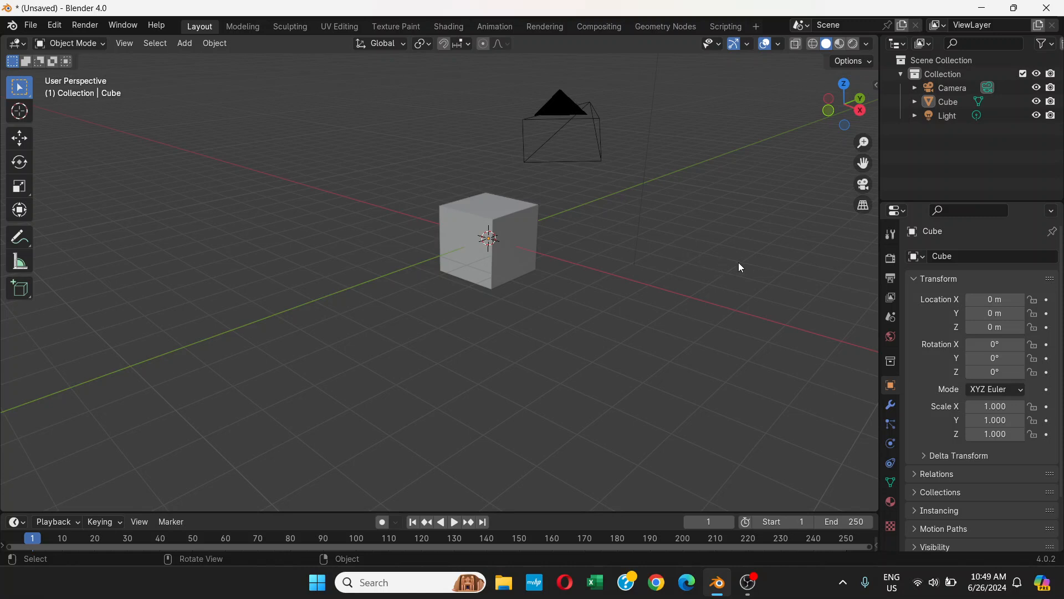
key(shift)
shift+middle_drag(739, 264, 703, 244)
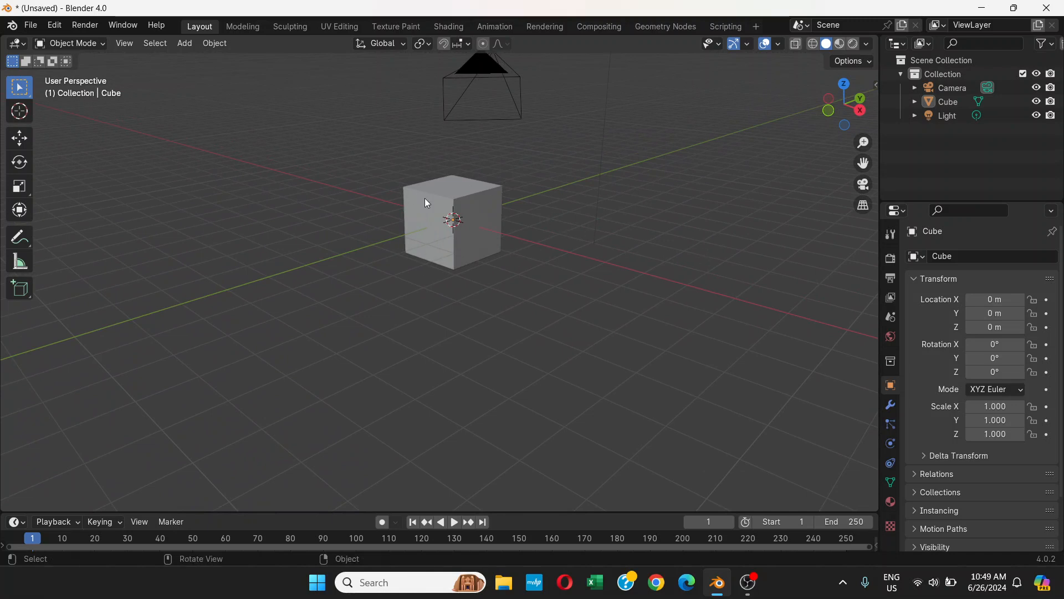
shift+middle_drag(738, 243, 787, 241)
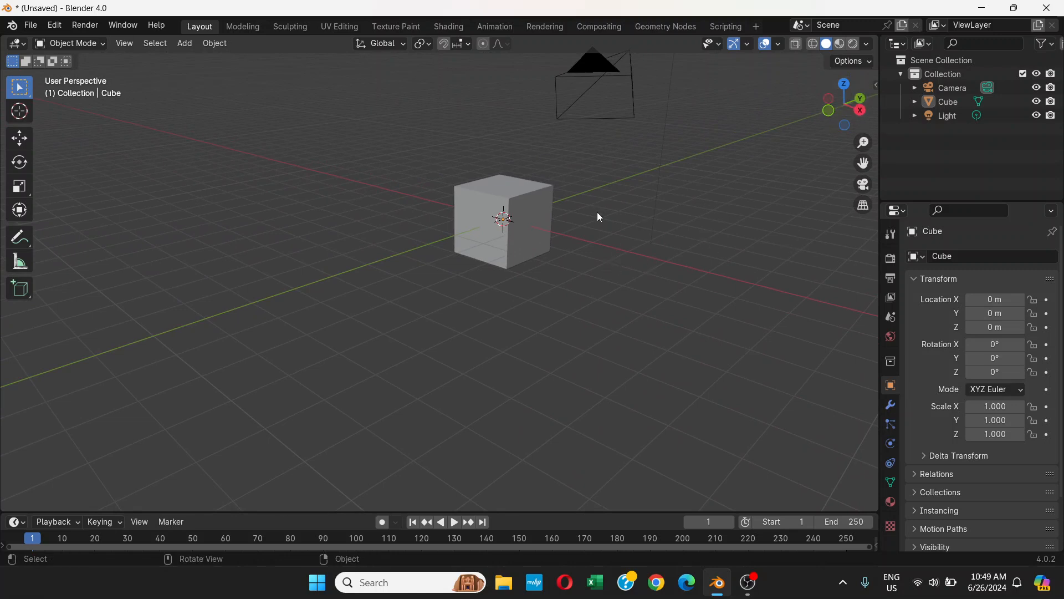
middle_drag(643, 223, 713, 218)
mouse_move(353, 249)
middle_down()
mouse_move(572, 225)
mouse_move(589, 240)
mouse_move(348, 242)
middle_up()
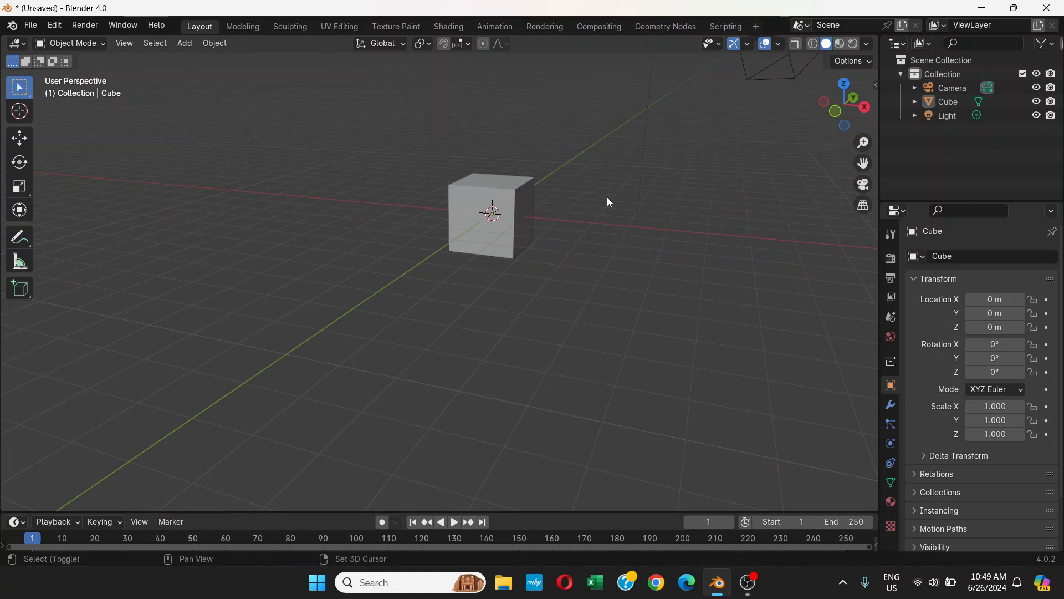
mouse_move(697, 217)
shift+middle_down()
mouse_move(604, 215)
mouse_move(658, 186)
mouse_move(655, 209)
mouse_move(497, 183)
mouse_move(711, 221)
mouse_move(677, 228)
mouse_move(715, 238)
mouse_move(440, 218)
mouse_move(595, 215)
mouse_move(688, 194)
mouse_move(582, 217)
mouse_move(575, 204)
mouse_move(766, 203)
mouse_move(710, 200)
mouse_move(677, 166)
mouse_move(652, 249)
mouse_move(687, 212)
shift+middle_up()
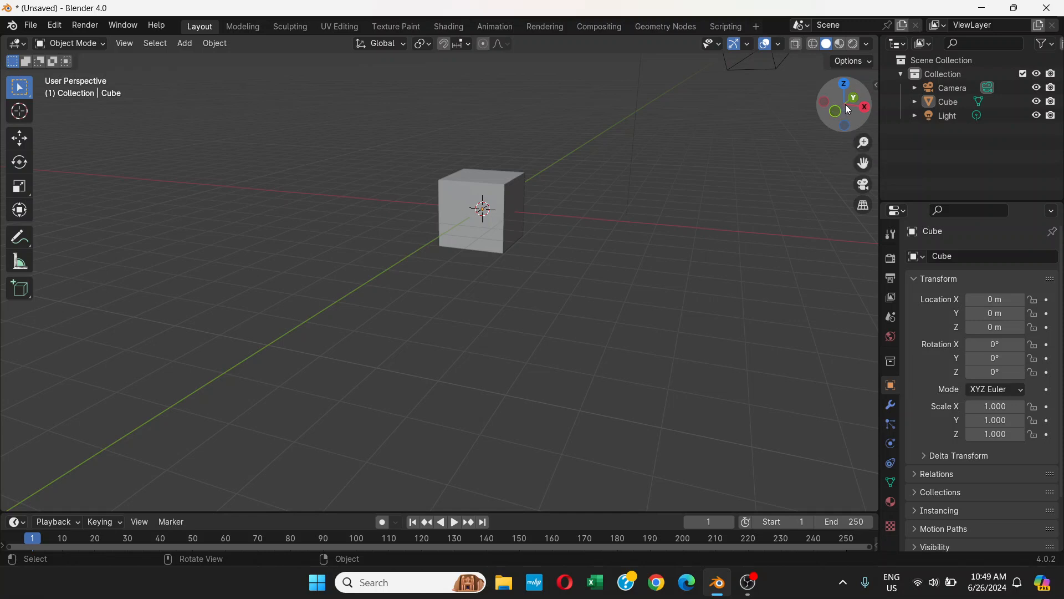
Orbit, pan and zoom out with the navigation gizmos until the cube, camera and light are all in view
drag(849, 109, 695, 125)
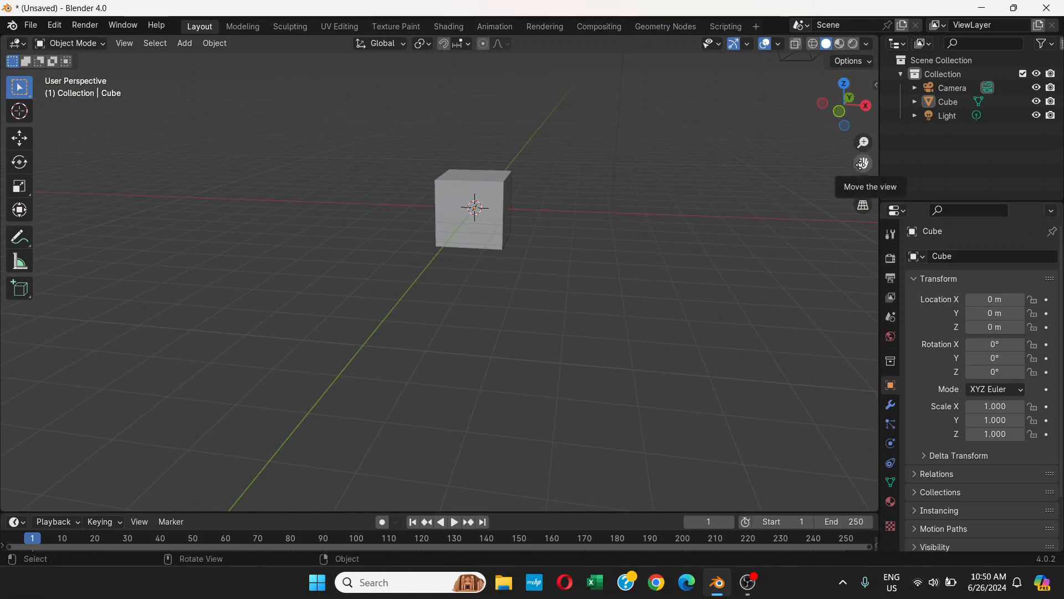
drag(864, 164, 801, 154)
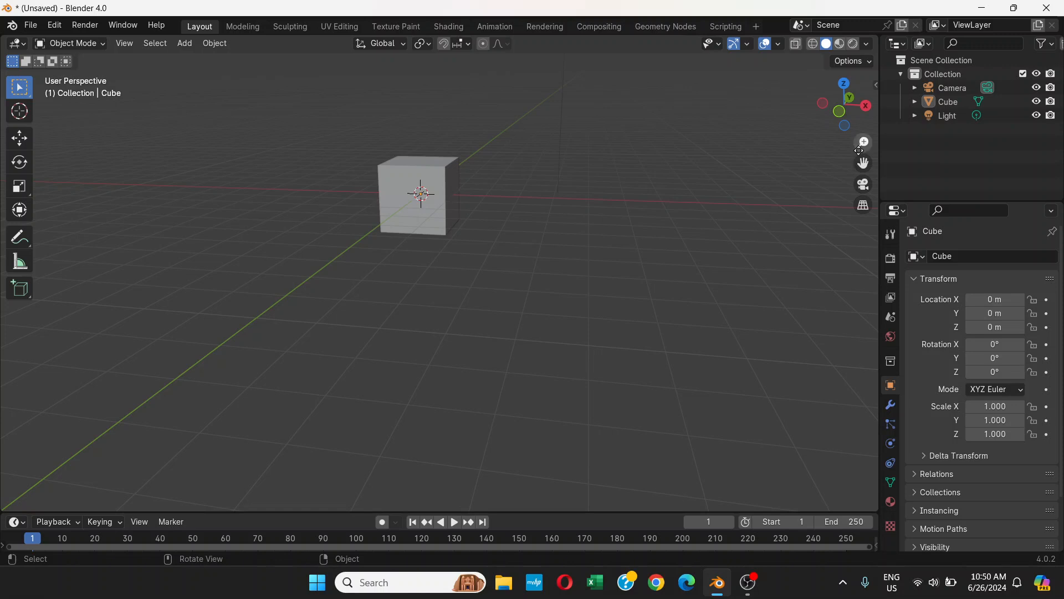
drag(861, 144, 861, 183)
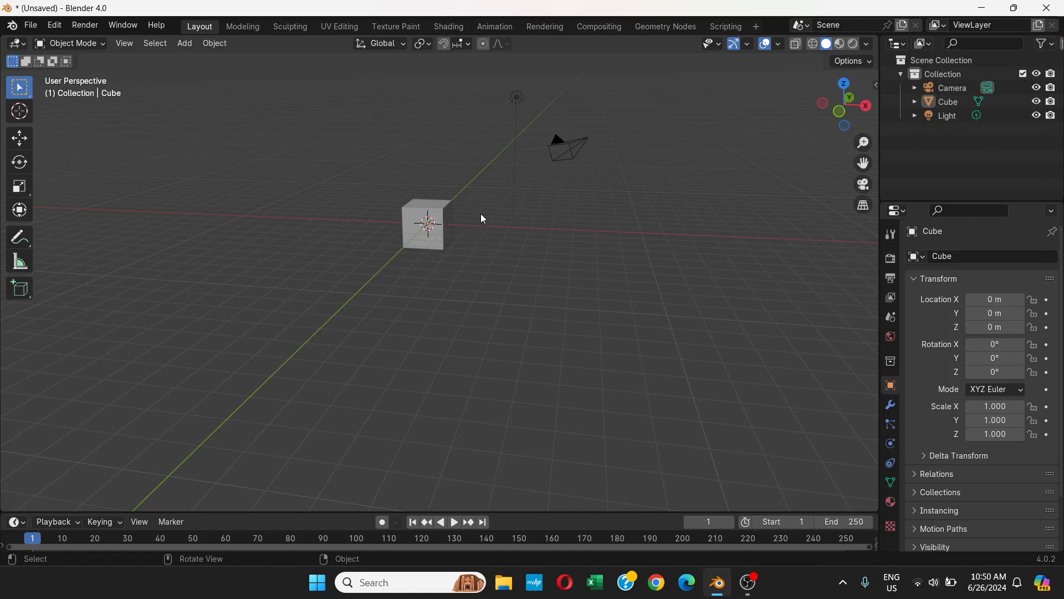
Zoom in close to the cube and back out to a wide view of the whole scene
scroll(479, 214, up, 1)
scroll(479, 214, down, 1)
scroll(477, 208, up, 2)
scroll(477, 209, up, 4)
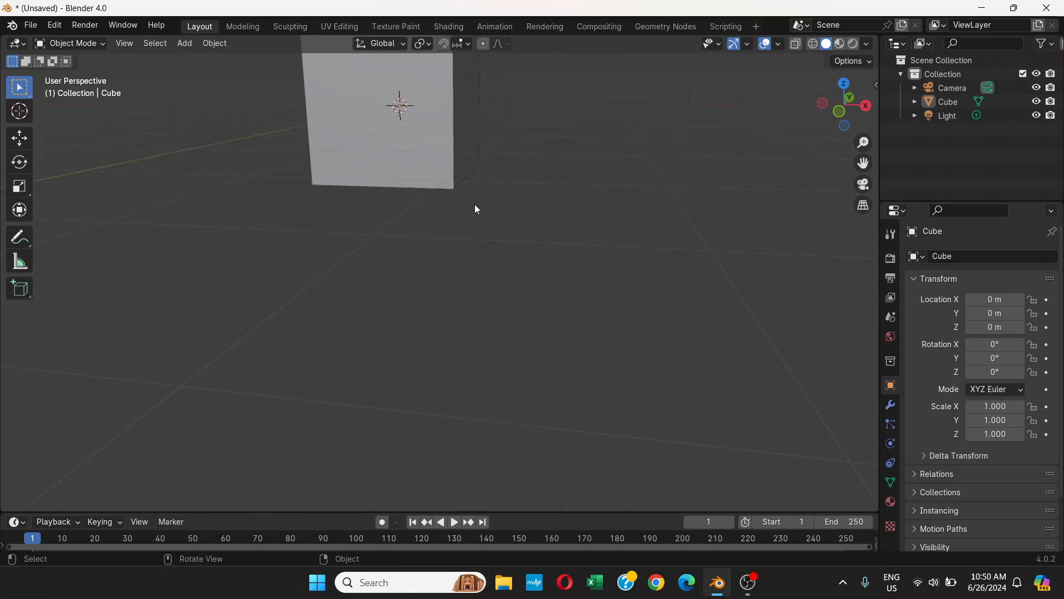
scroll(477, 209, down, 6)
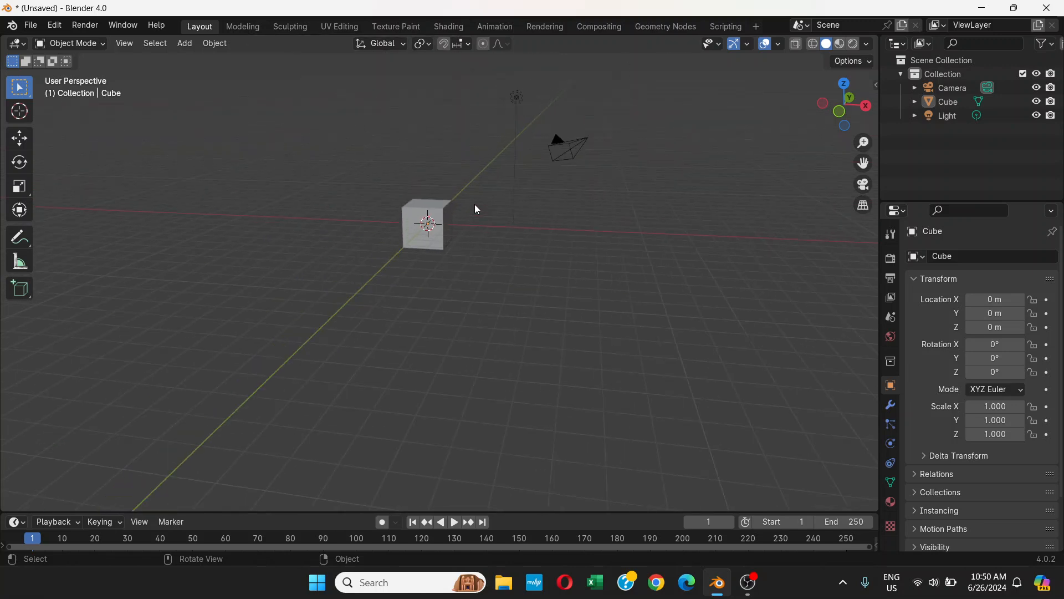
scroll(477, 210, down, 2)
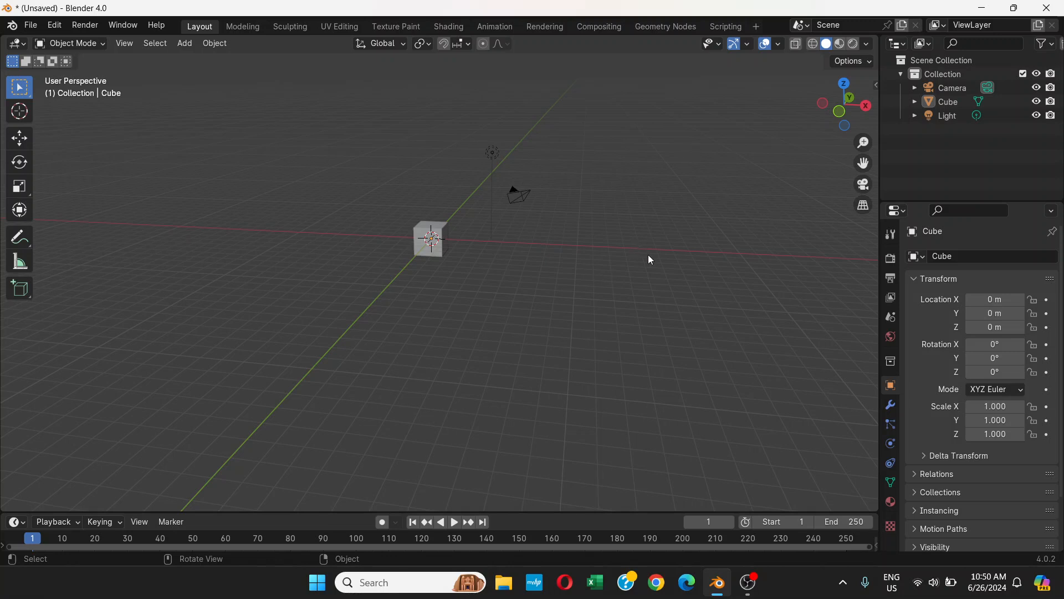
Switch to the front orthographic view and enlarge the cube in it
key(KP_1)
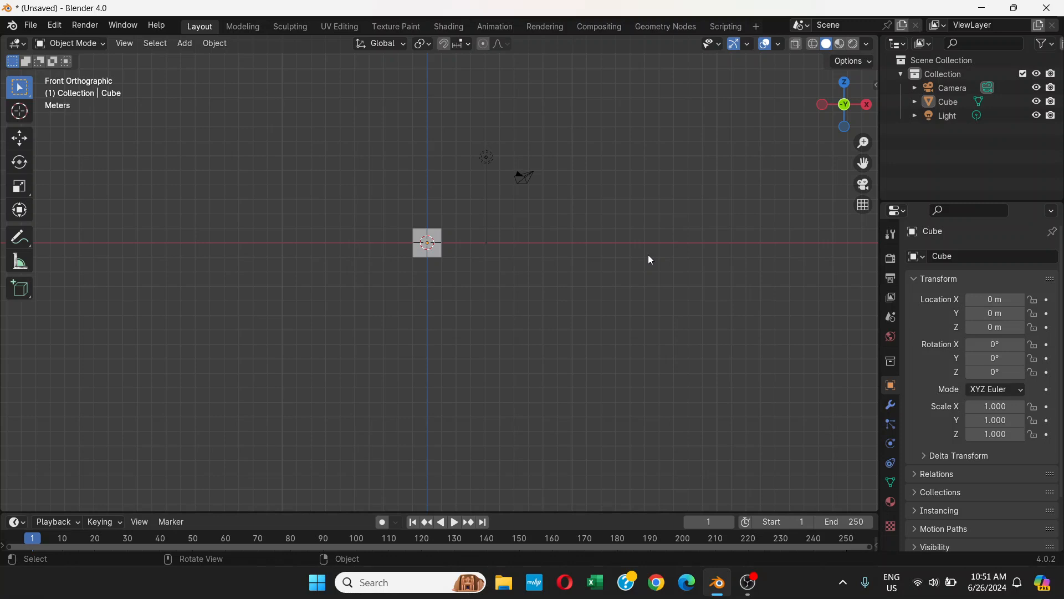
scroll(523, 243, up, 5)
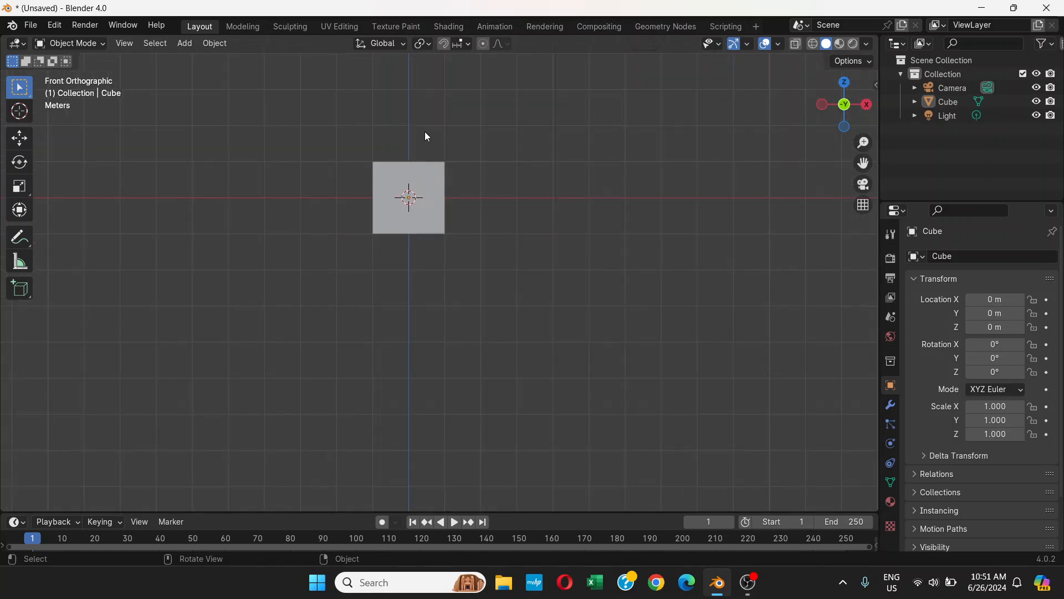
scroll(426, 137, up, 1)
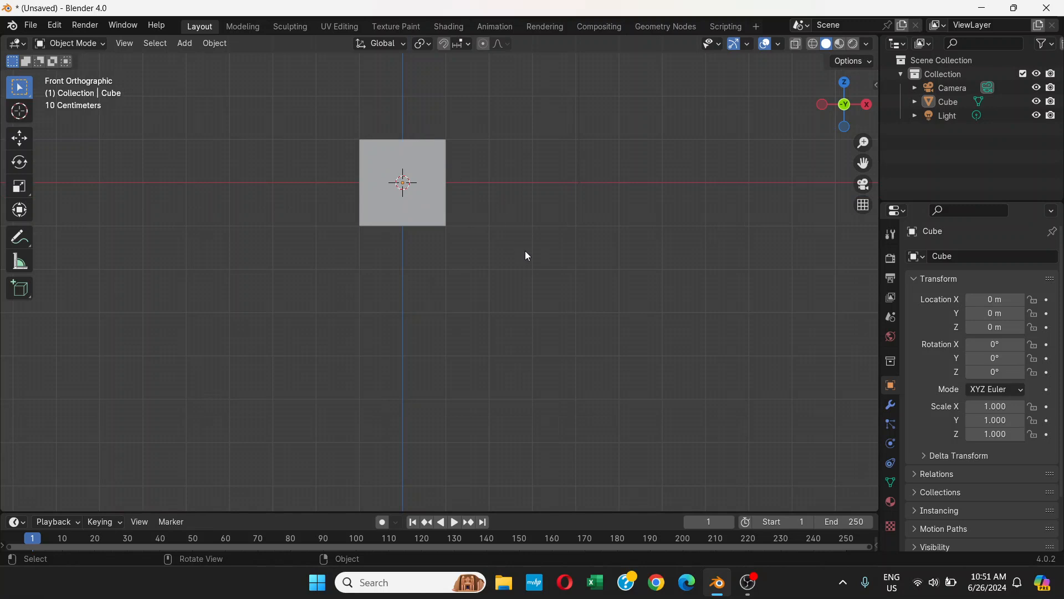
Pan and zoom around the cube in the front orthographic view, finishing with an orbit into a perspective view
shift+middle_drag(531, 255, 555, 332)
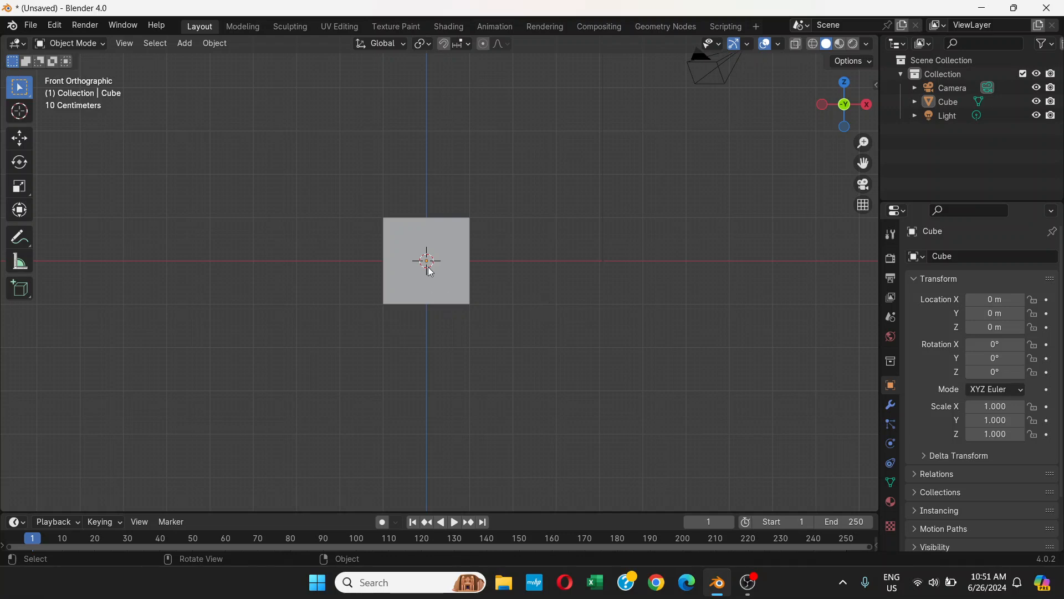
scroll(428, 251, up, 5)
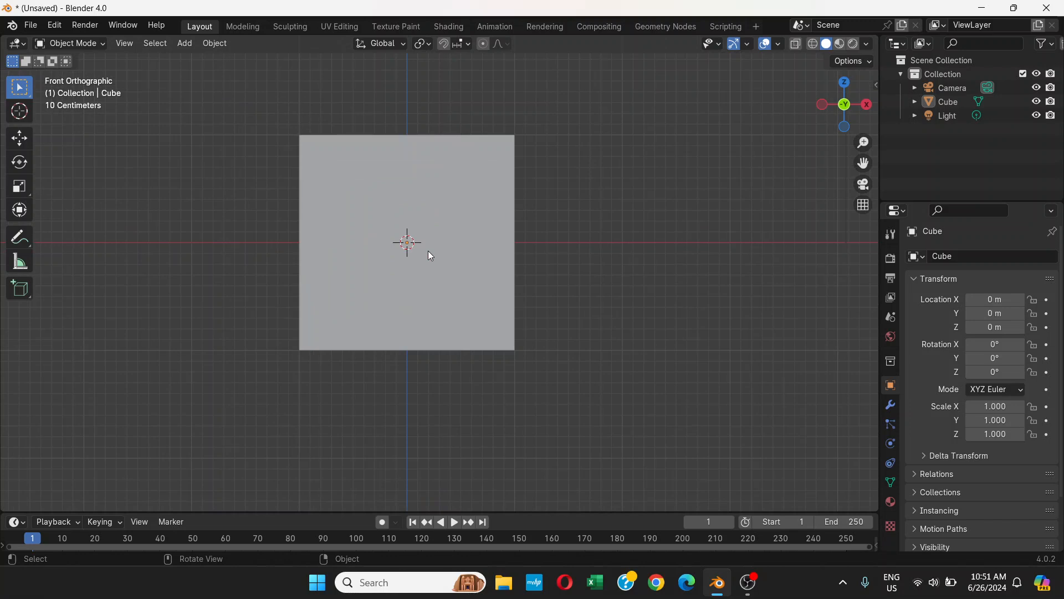
scroll(428, 252, down, 1)
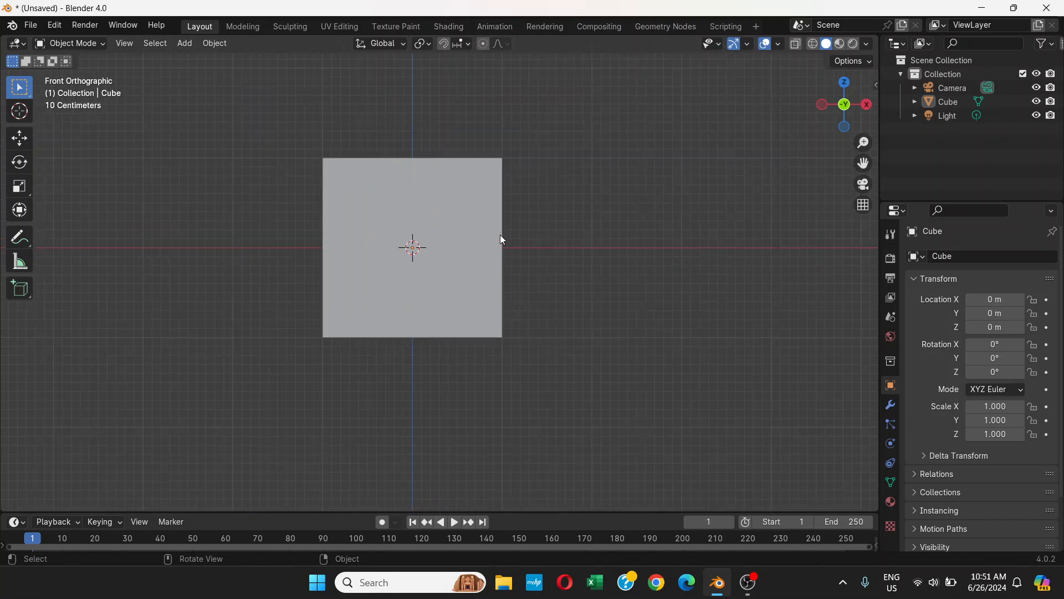
scroll(396, 205, down, 2)
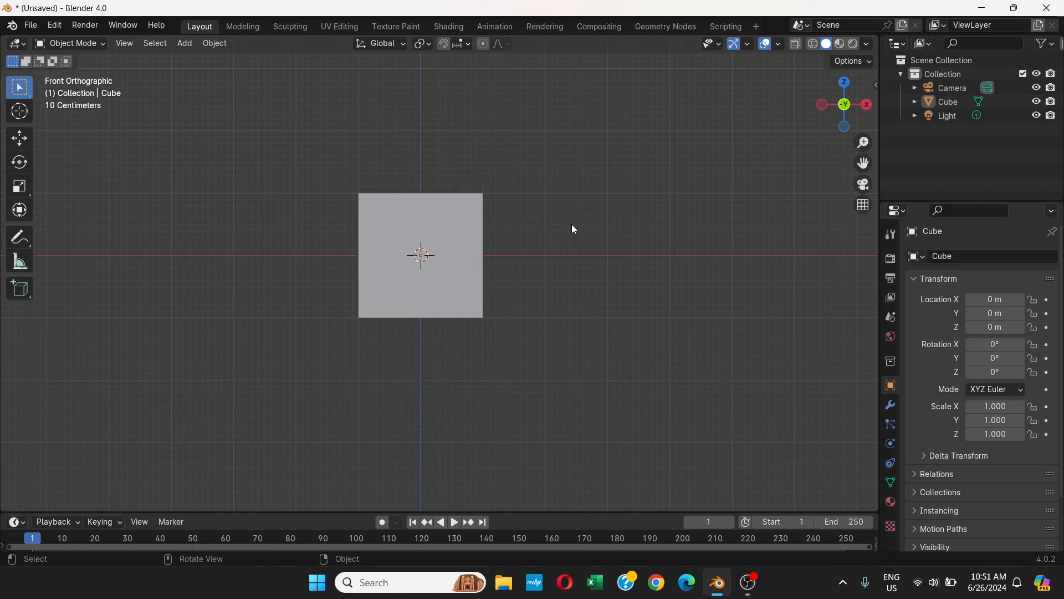
middle_drag(636, 266, 622, 327)
scroll(448, 229, up, 1)
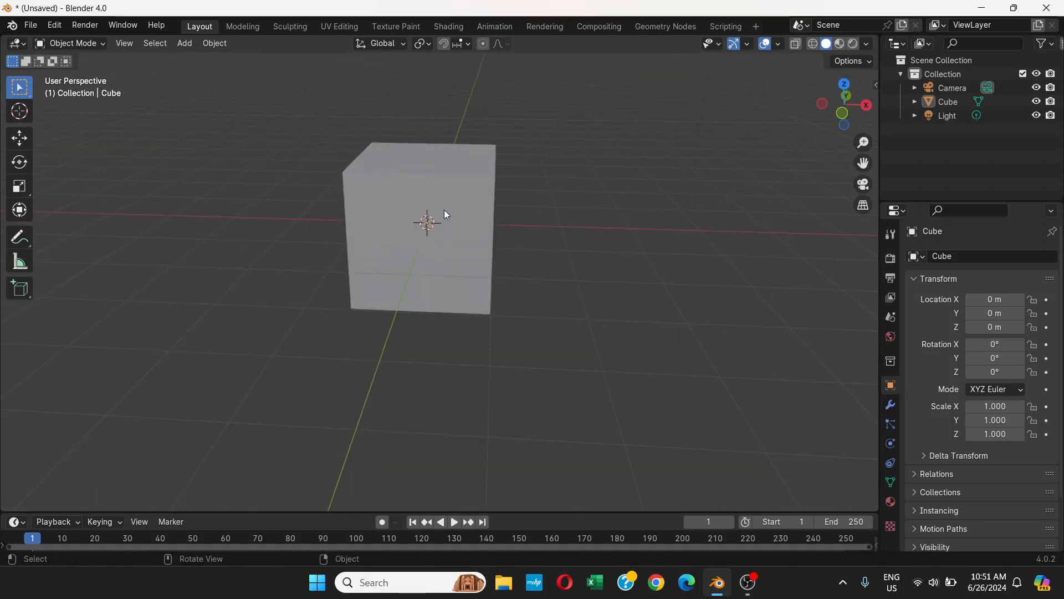
Select the cube and switch the viewport shading to Material Preview
click(443, 209)
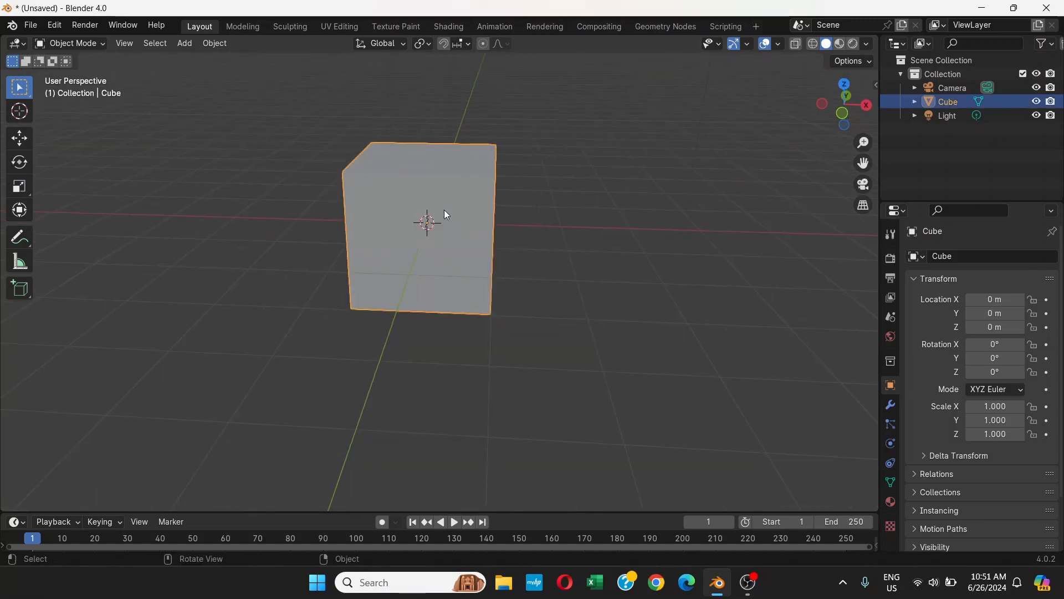
click(840, 43)
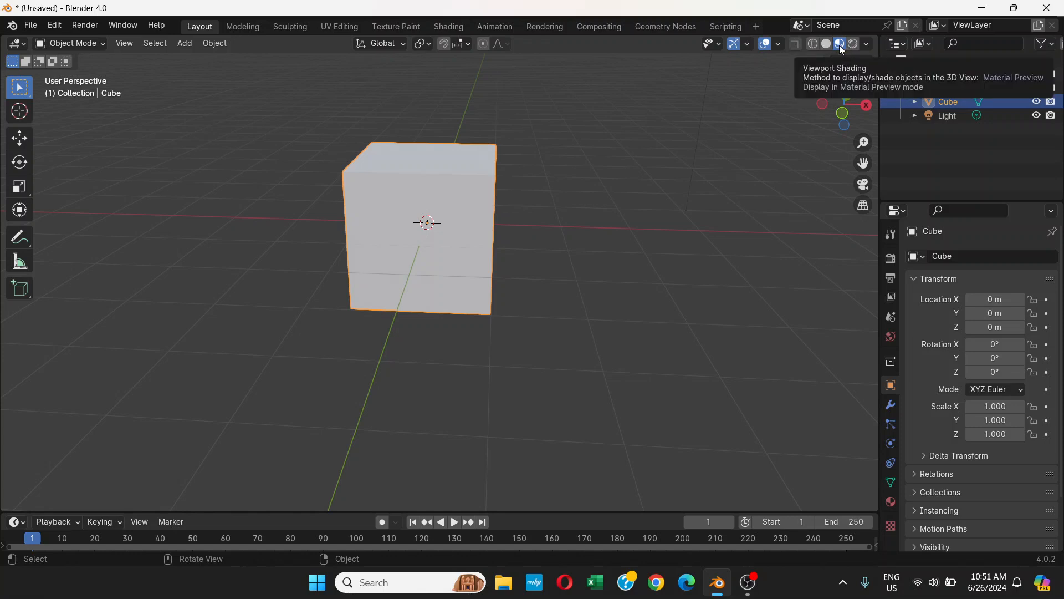
mouse_move(444, 232)
middle_down()
mouse_move(449, 266)
mouse_move(456, 209)
mouse_move(453, 249)
middle_up()
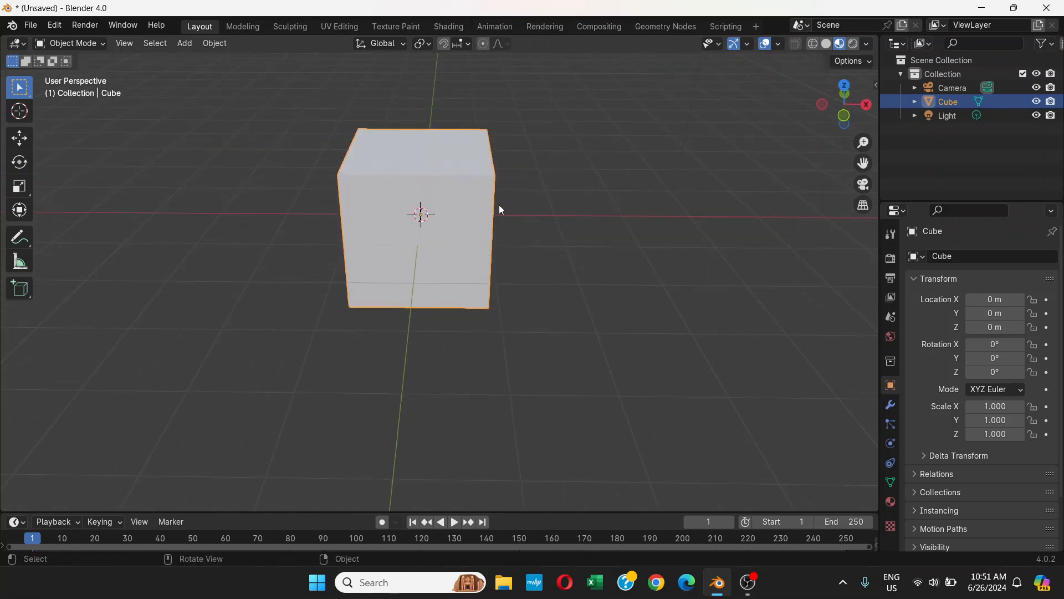
Enter Edit Mode on the cube and select one edge of its front face in edge select mode
click(99, 45)
click(81, 78)
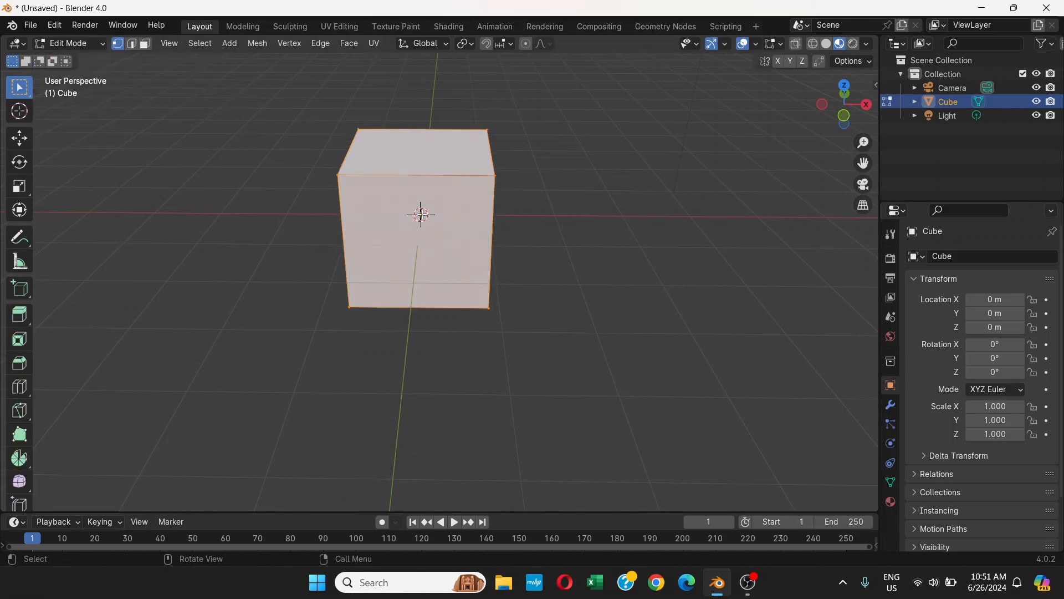
middle_drag(424, 206, 423, 199)
click(132, 44)
click(440, 222)
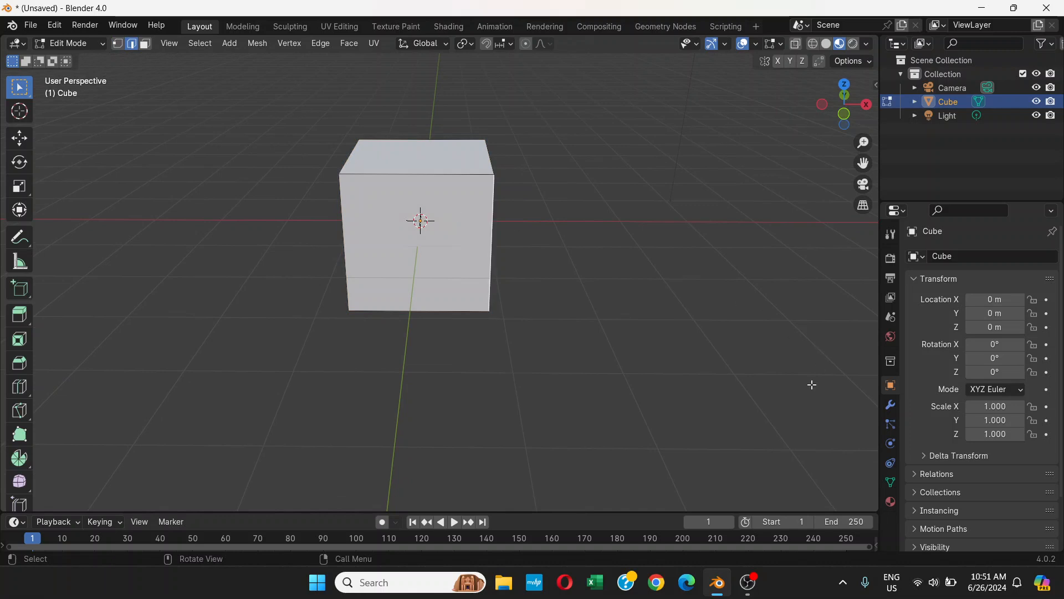
Set the base color of the cube's material to blue, with hue 0.670, saturation 0.918 and value 0.800
click(887, 502)
click(998, 442)
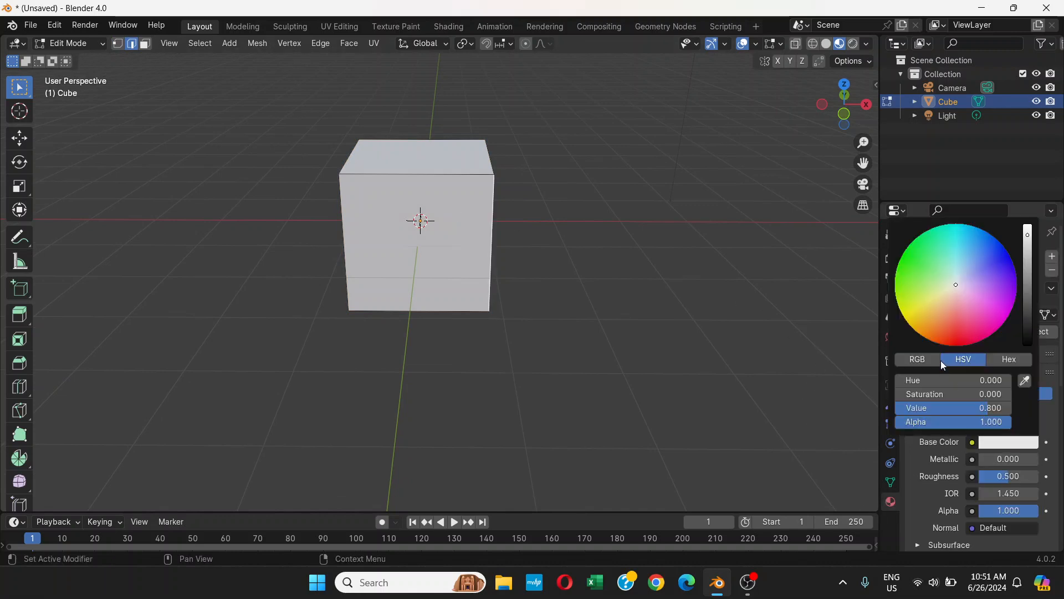
click(988, 270)
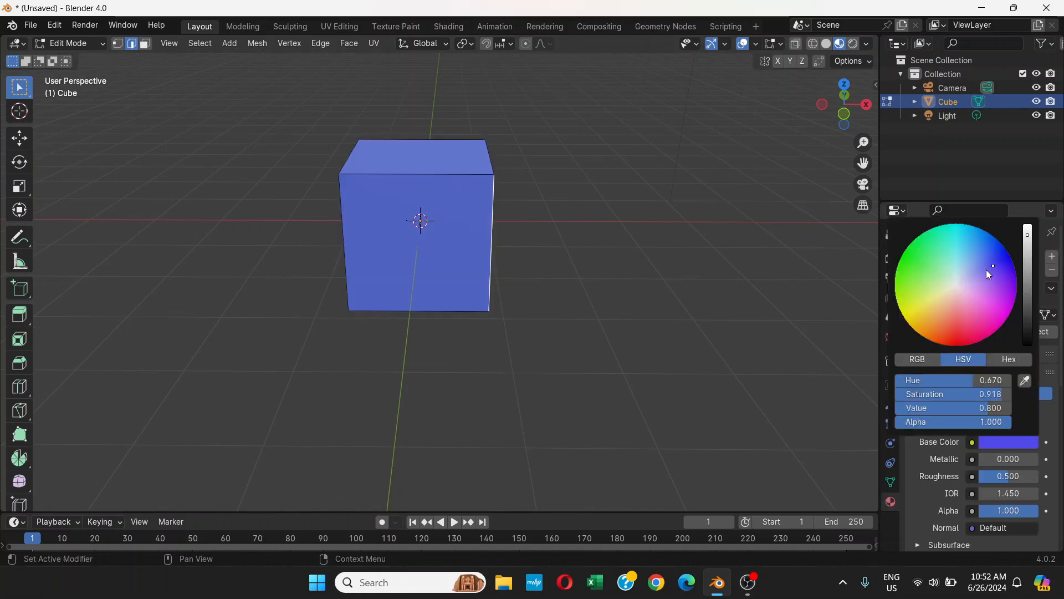
click(807, 291)
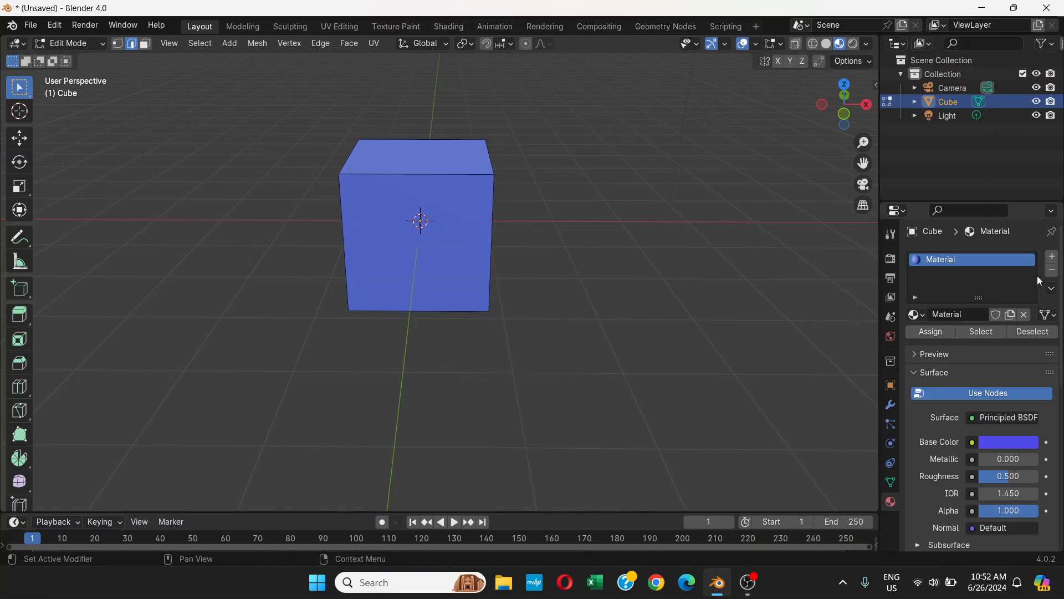
Add a second material slot to the cube and create a new material in it
click(1052, 256)
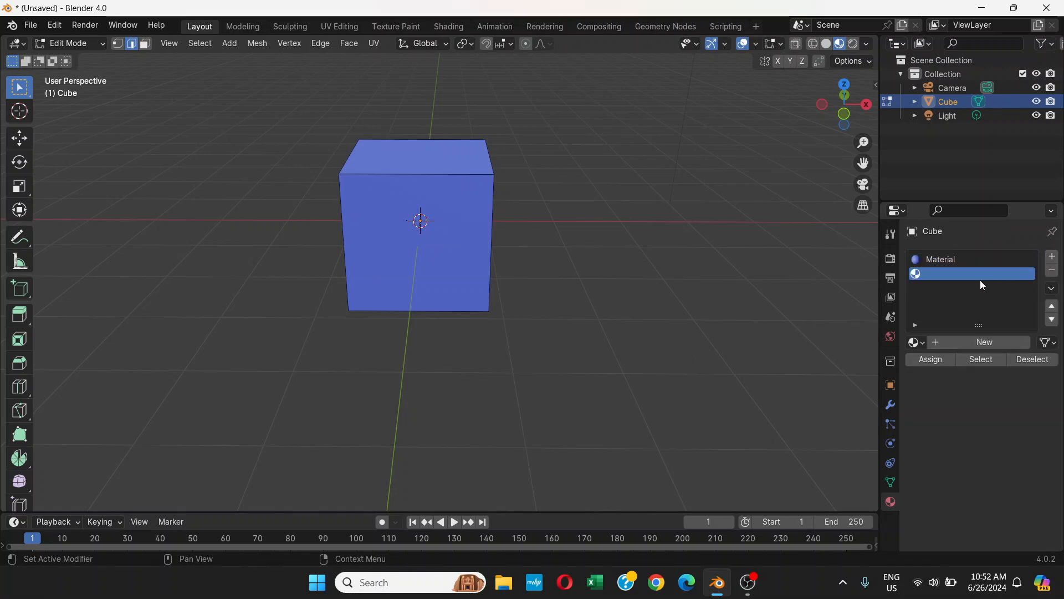
click(978, 343)
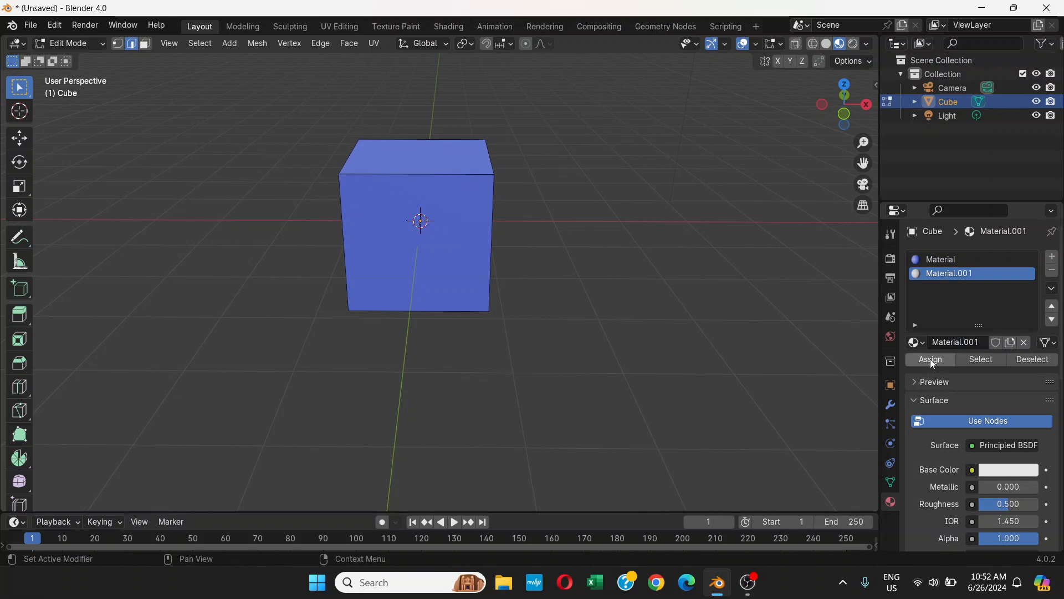
Change the first material's base color to light green, with hue 0.324 and saturation 0.748
click(951, 261)
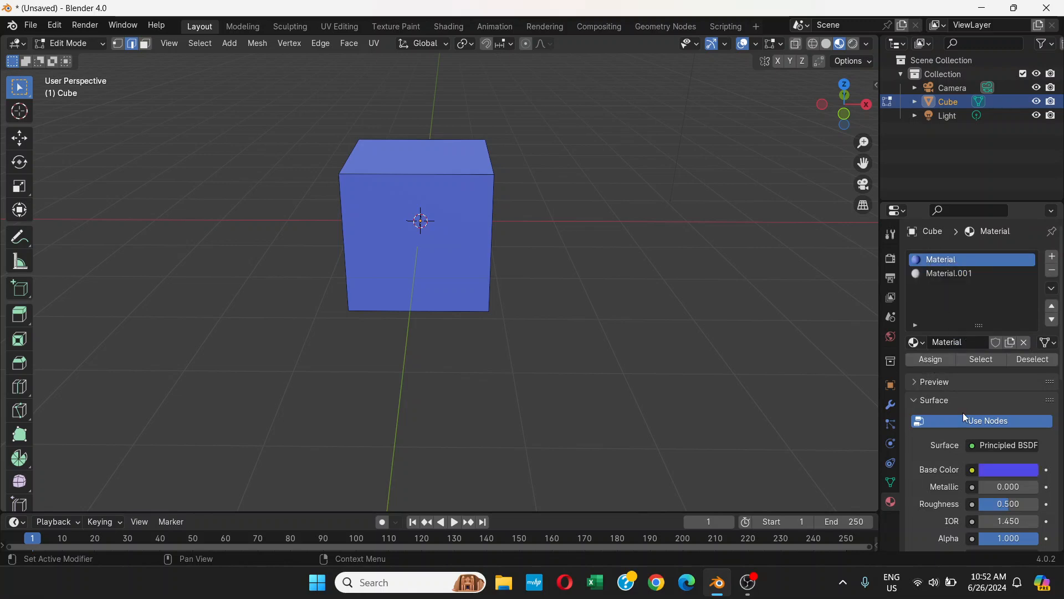
click(1004, 470)
drag(956, 330, 931, 302)
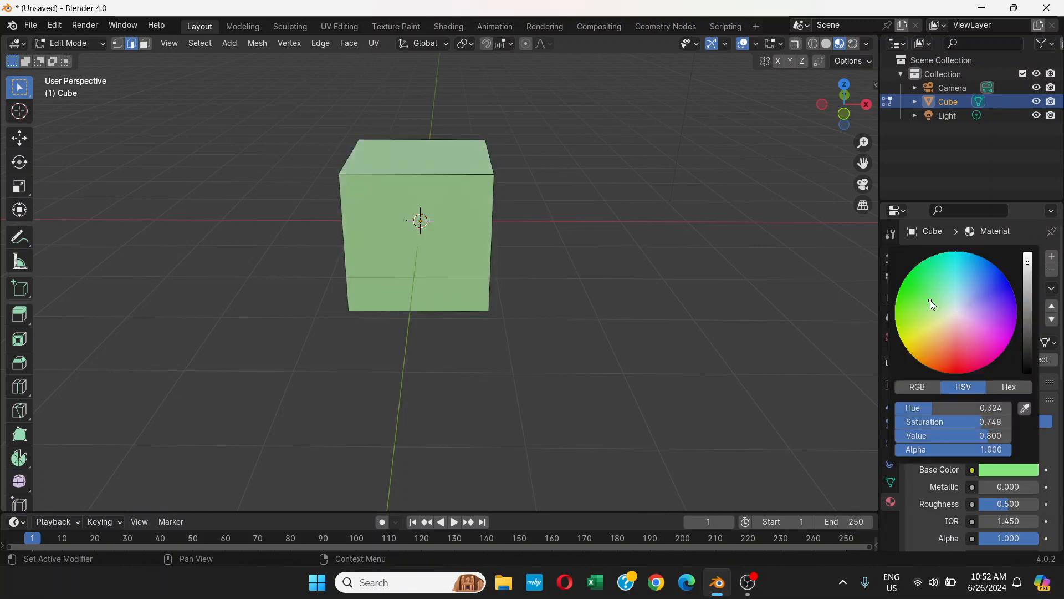
click(1021, 470)
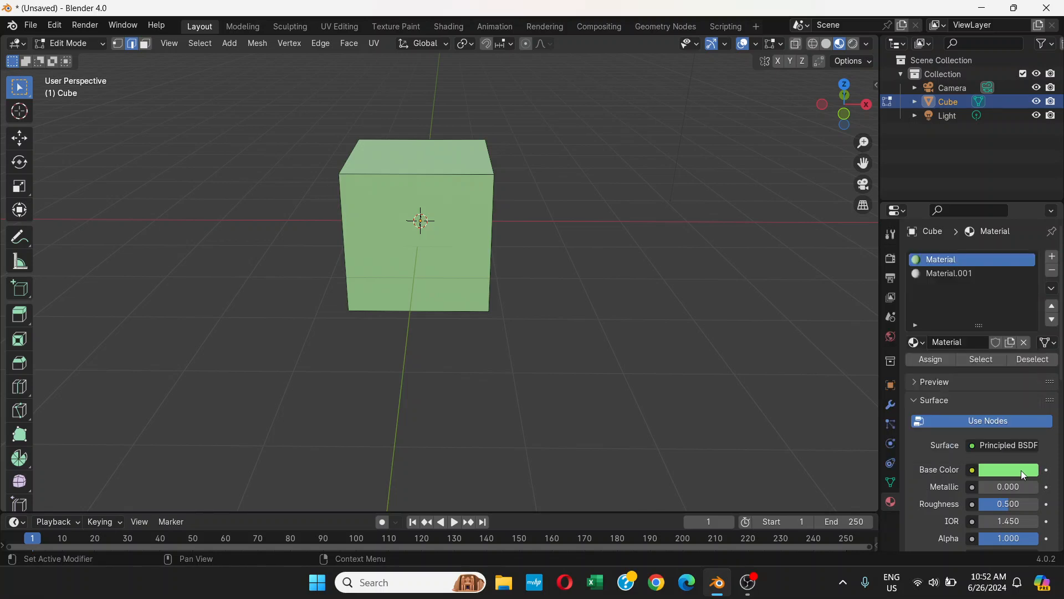
Select the cube's front face in face select mode and change the first material's base color to deep blue
click(947, 273)
click(145, 43)
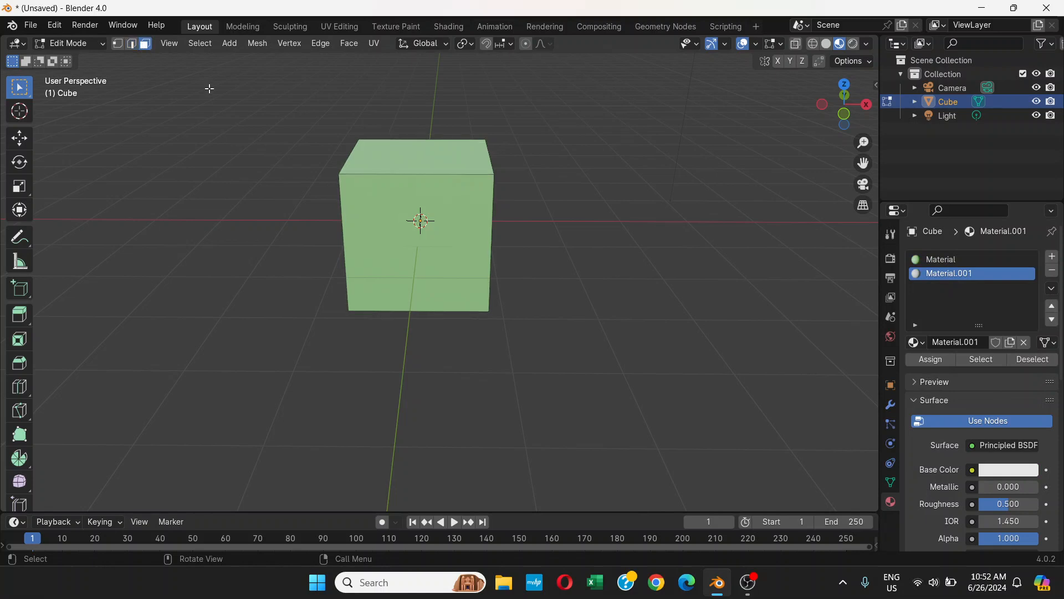
click(451, 252)
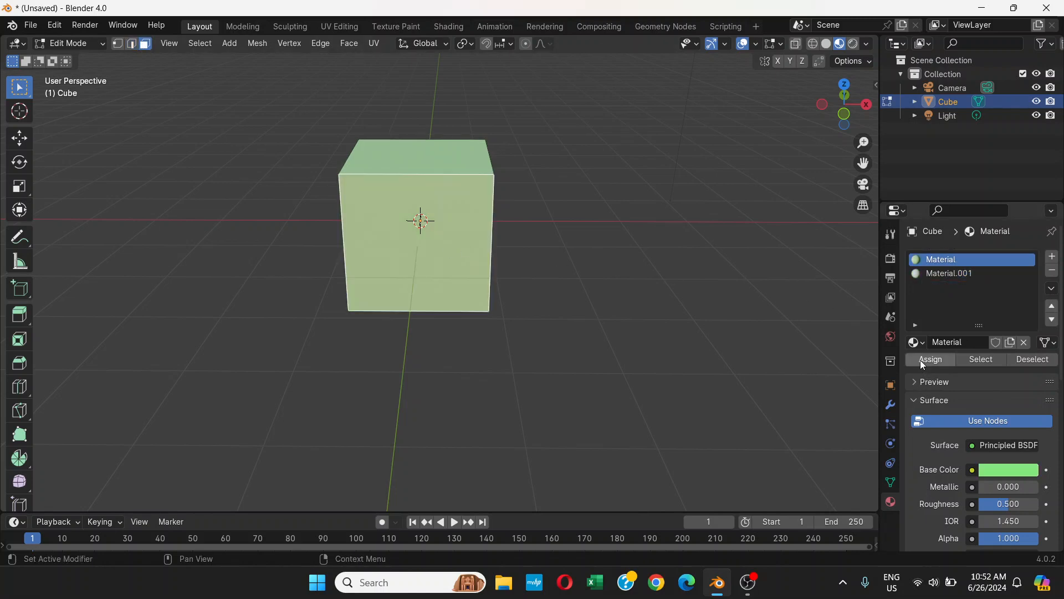
click(1012, 471)
drag(990, 320, 997, 295)
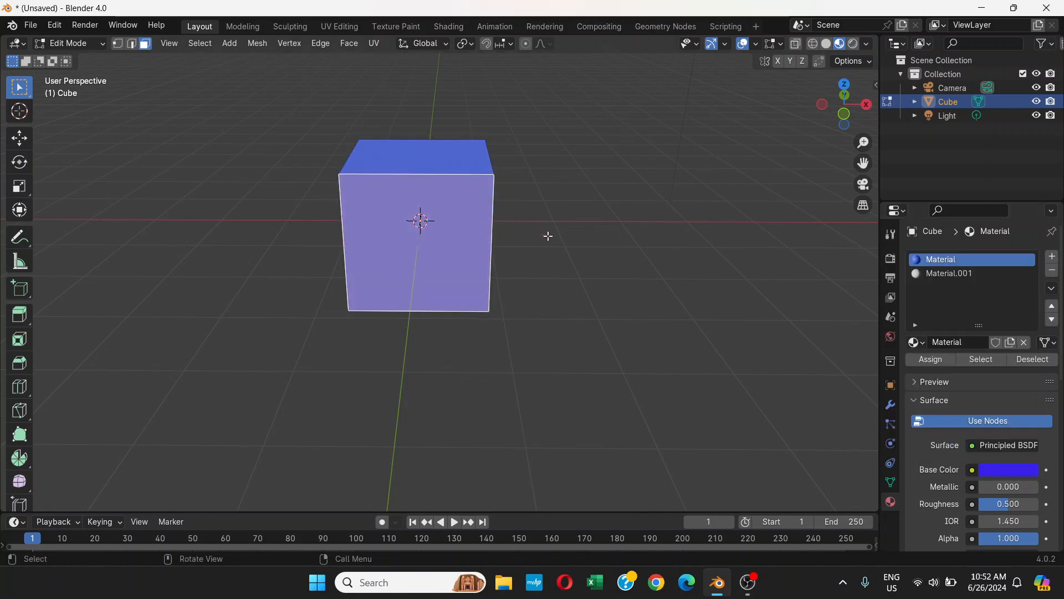
Assign the second material, Material.001, to the cube's front face only
click(961, 275)
middle_drag(853, 280, 753, 252)
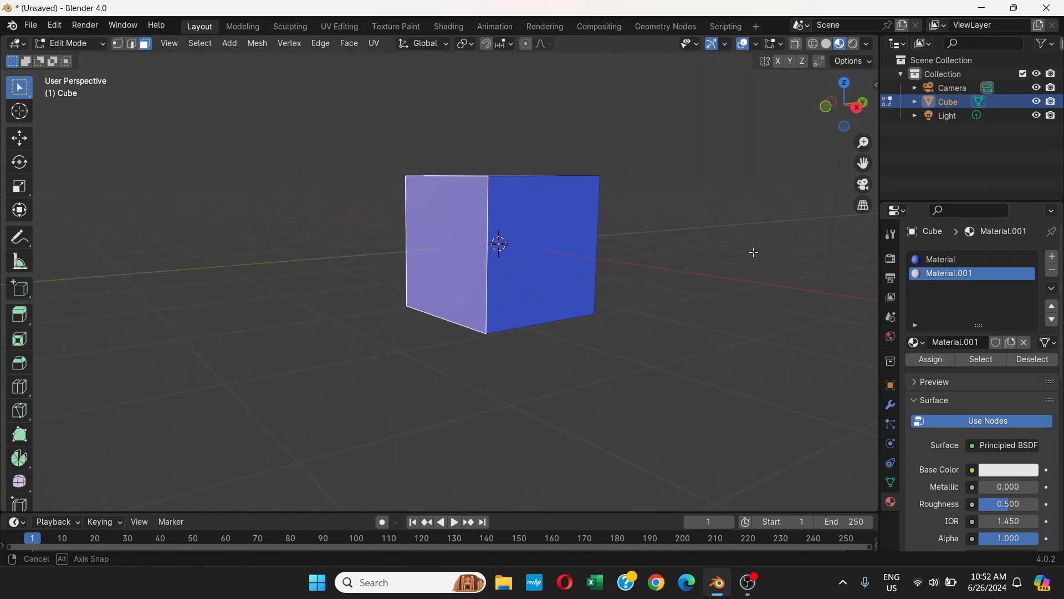
click(308, 161)
click(469, 209)
middle_drag(469, 210, 714, 248)
click(950, 278)
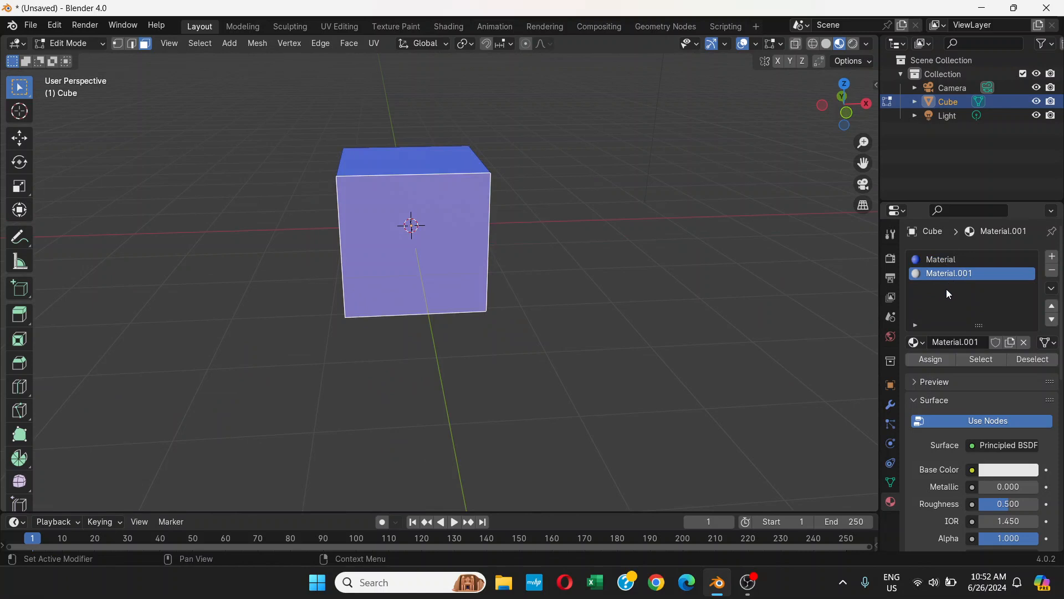
click(929, 360)
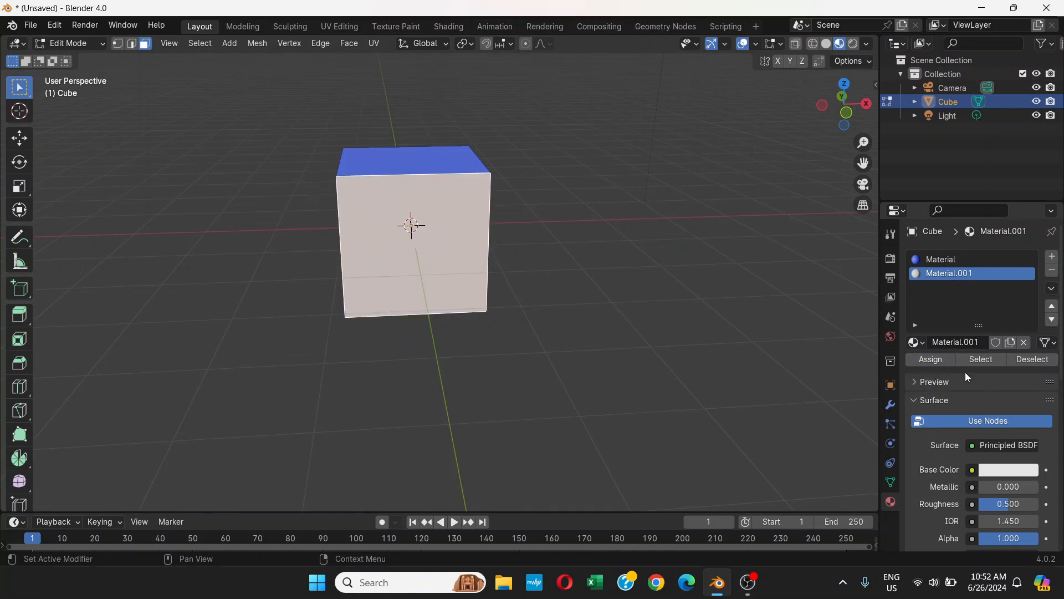
Set the base color of Material.001 to pink and return the cube to Object Mode
click(996, 474)
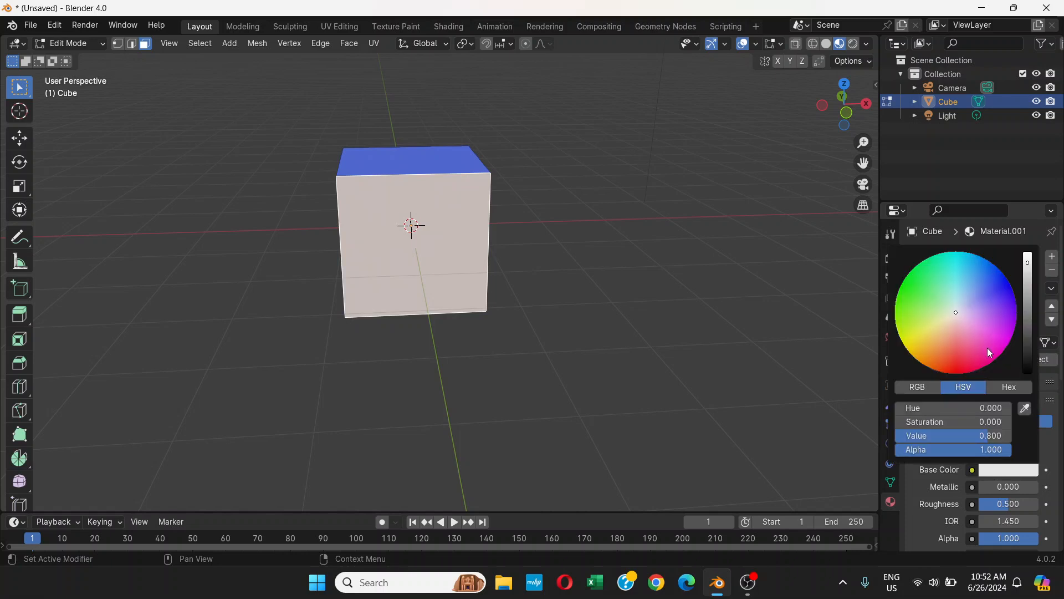
click(973, 352)
middle_drag(568, 267, 501, 259)
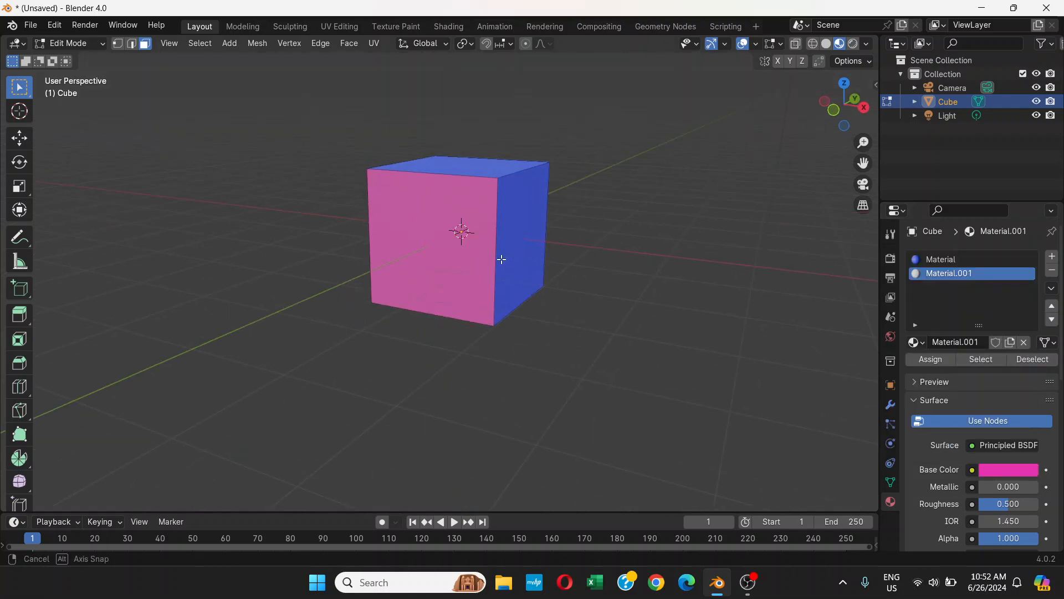
click(91, 44)
click(88, 59)
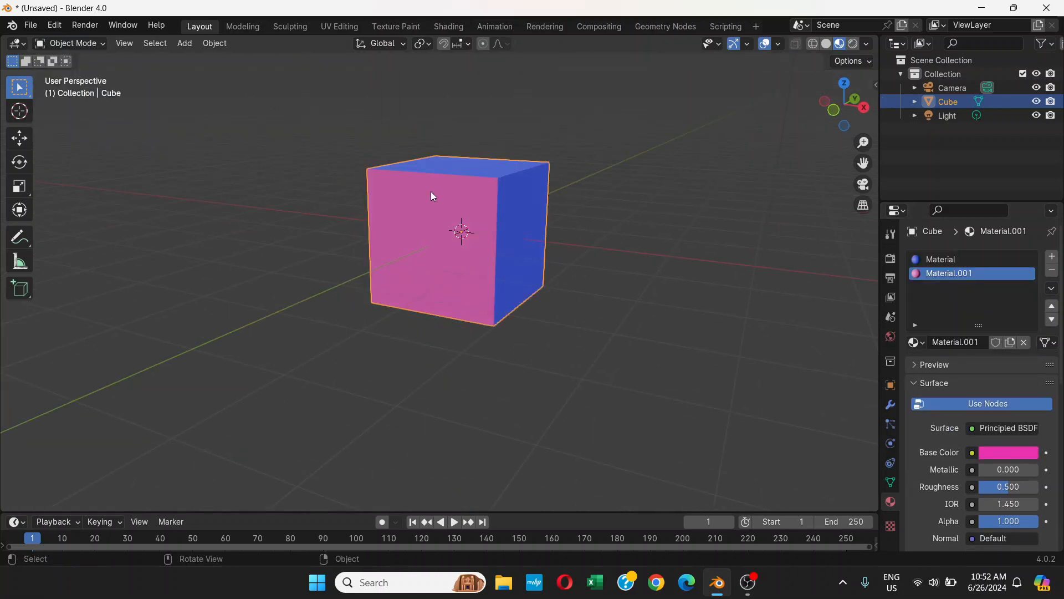
View the cube in the front orthographic view, orbit away to a perspective angle, and return to the front view
key(KP_1)
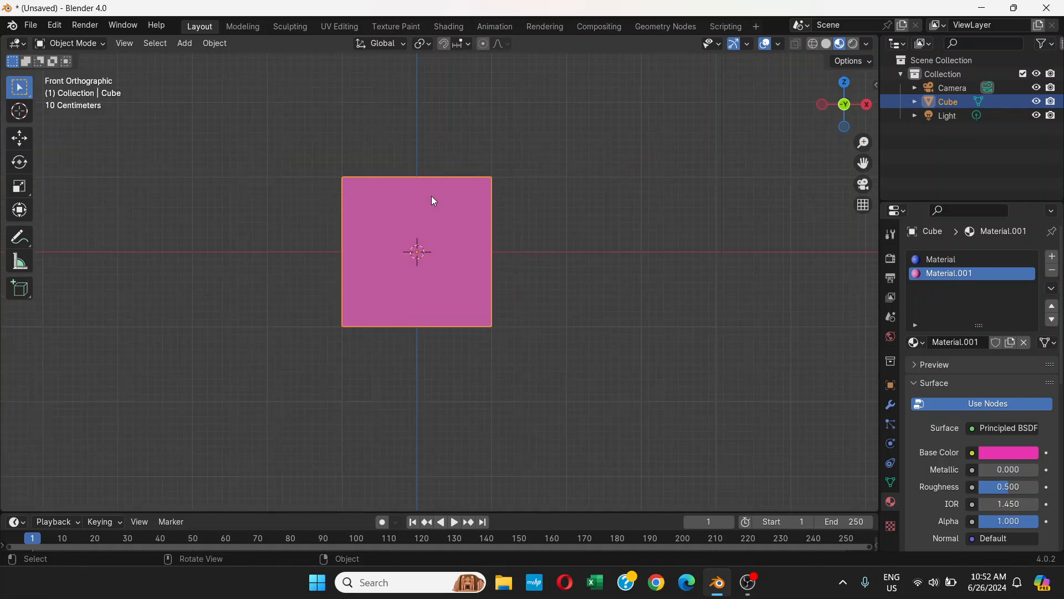
middle_drag(494, 247, 600, 307)
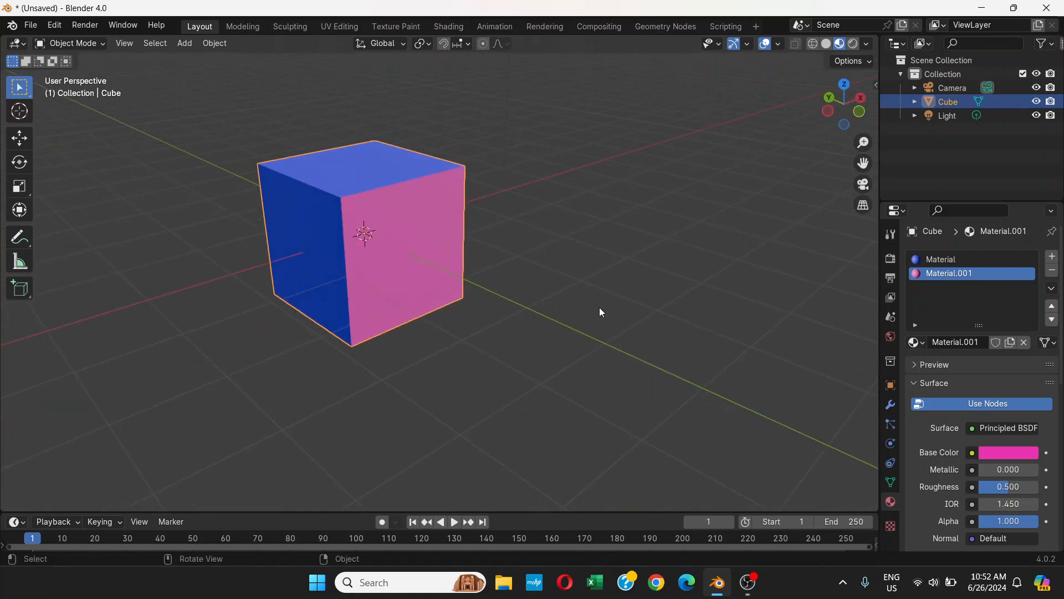
key(KP_1)
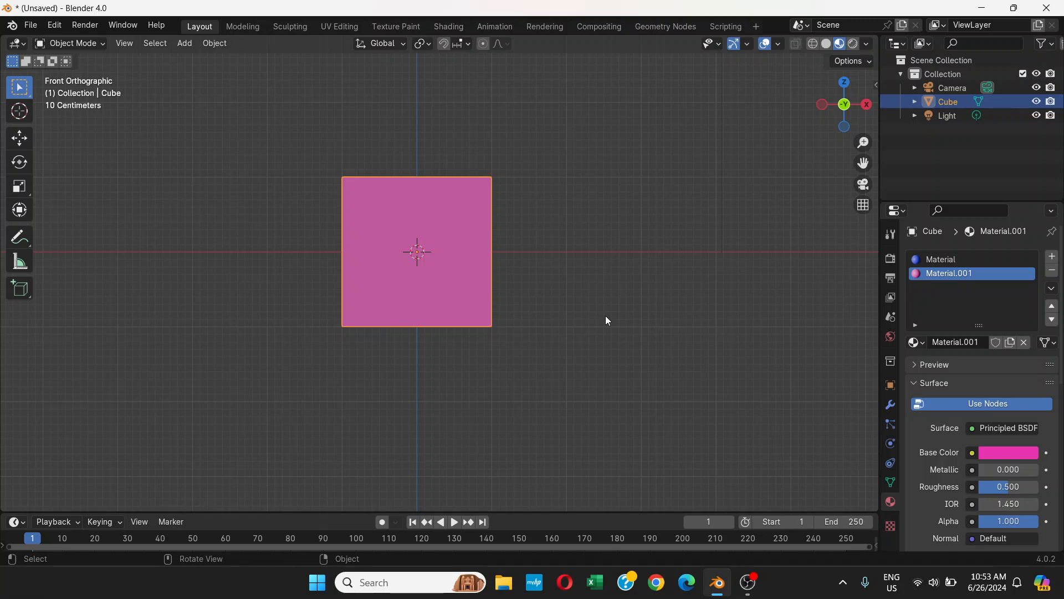
View the cube in the right and top orthographic views, orbiting away into perspective from each
key(KP_3)
middle_drag(607, 285, 624, 295)
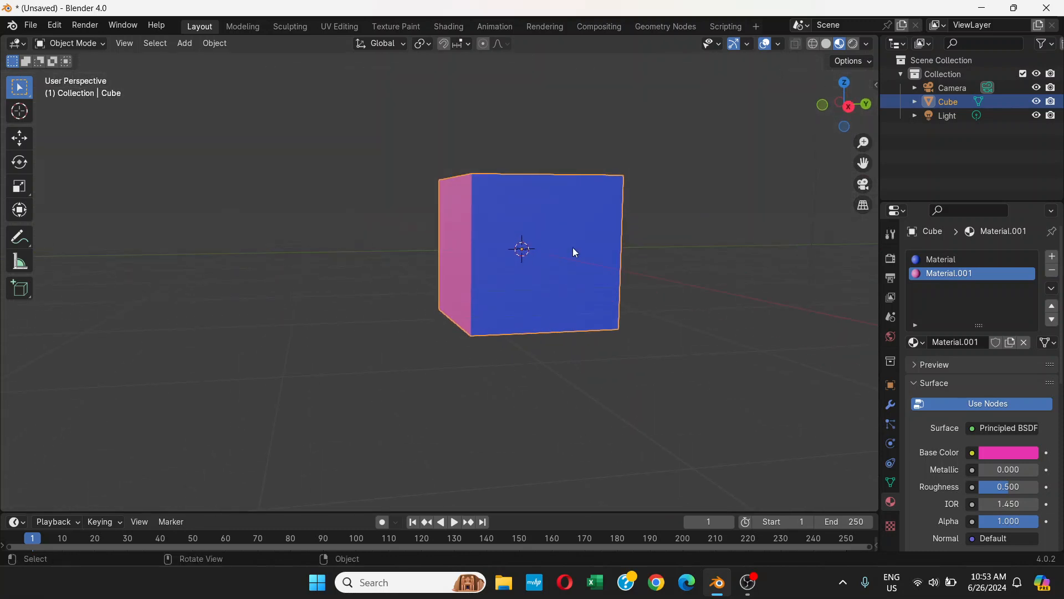
middle_drag(523, 251, 577, 245)
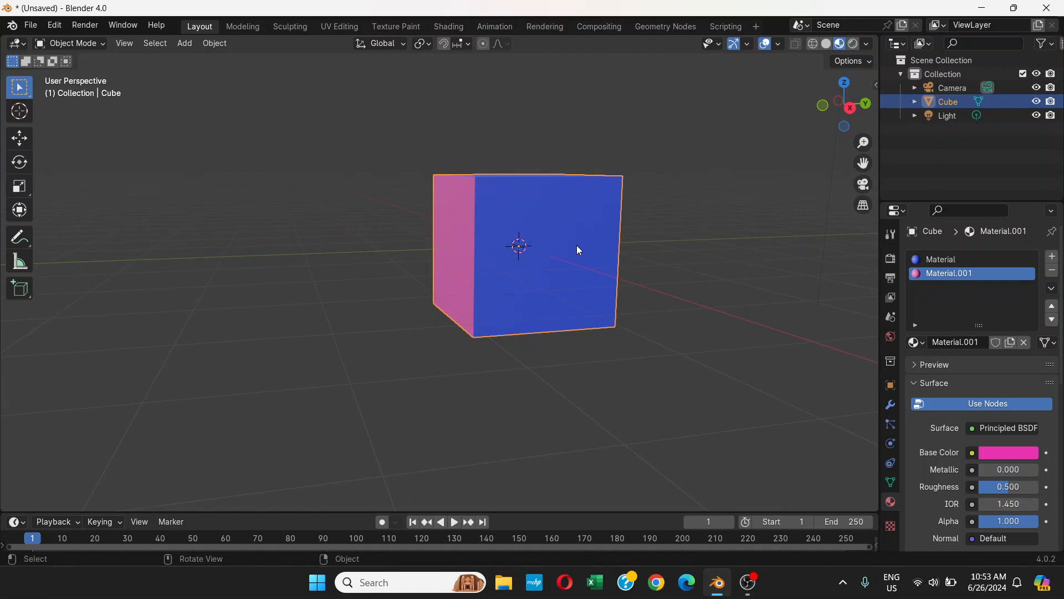
key(KP_3)
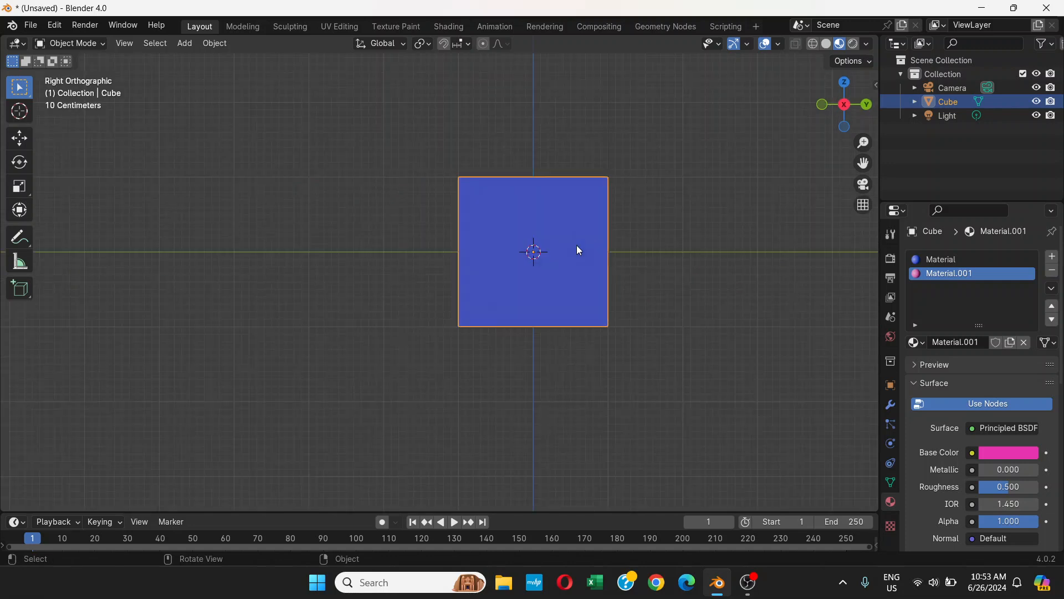
key(KP_7)
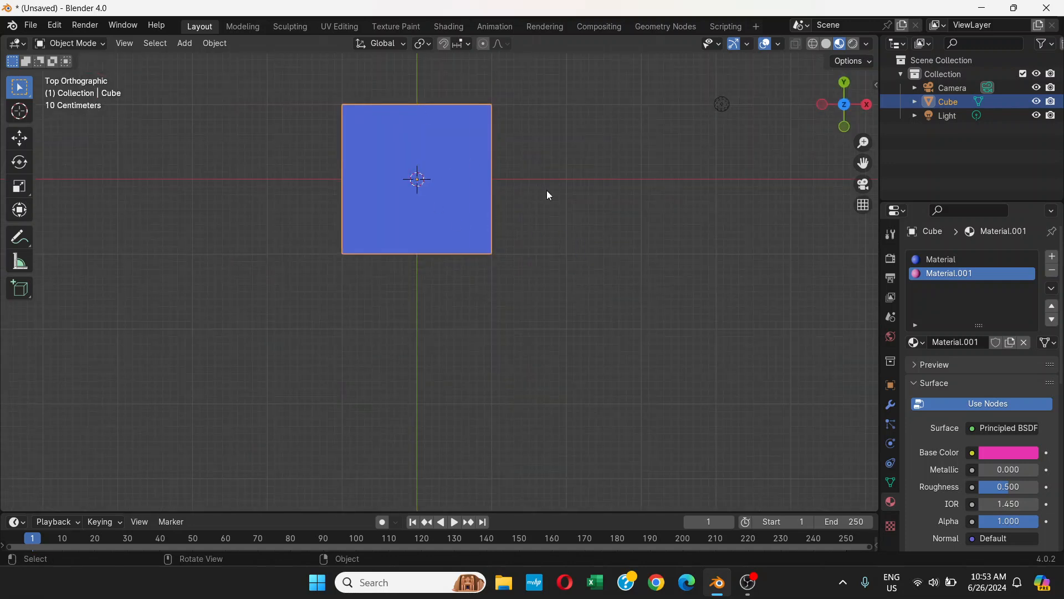
middle_drag(487, 190, 468, 206)
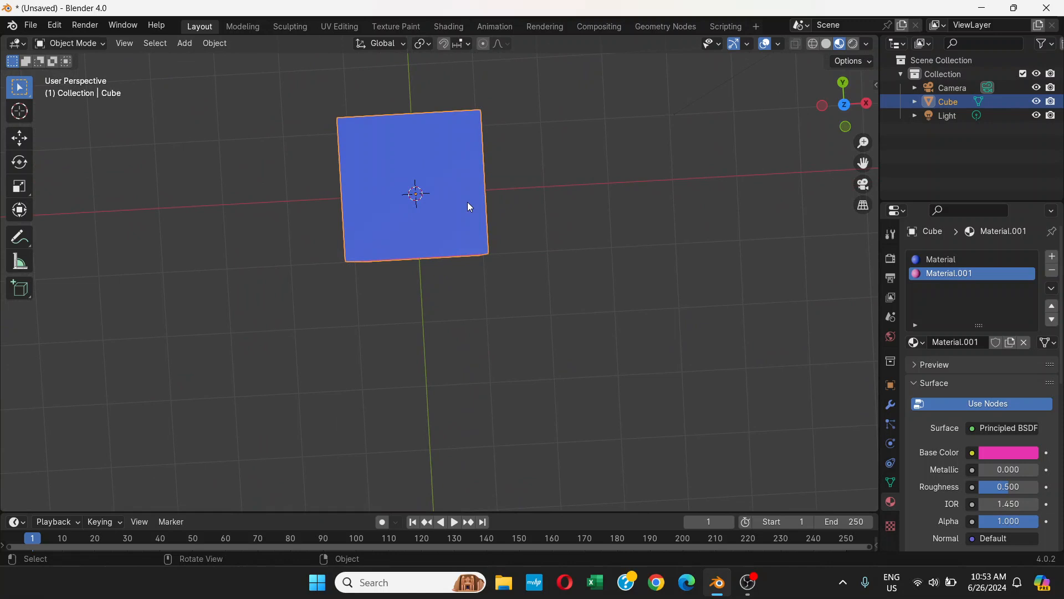
View the cube in the top, front and right orthographic views, returning to the top view
key(KP_7)
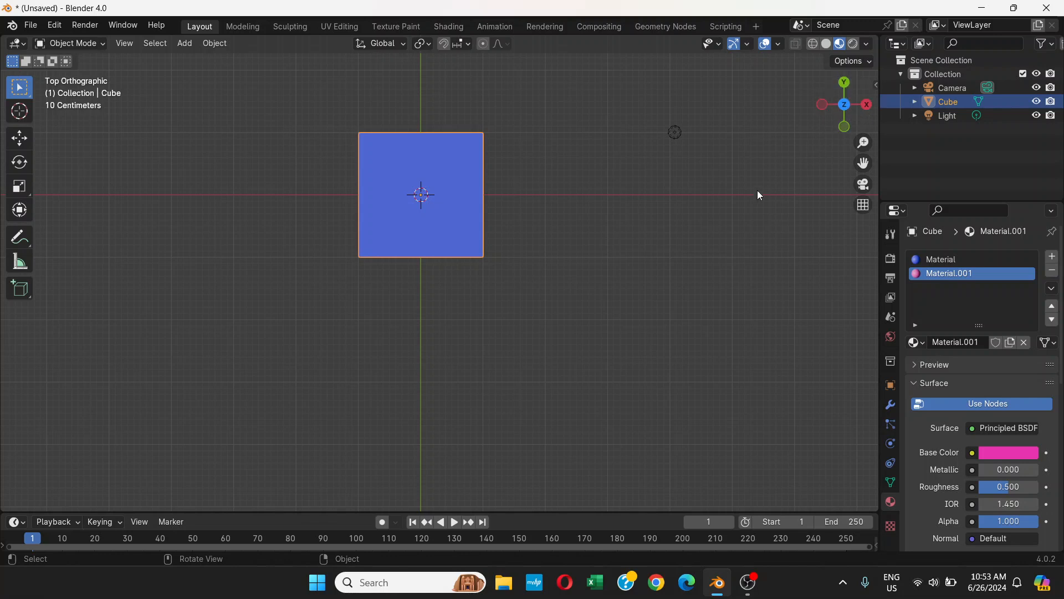
click(845, 129)
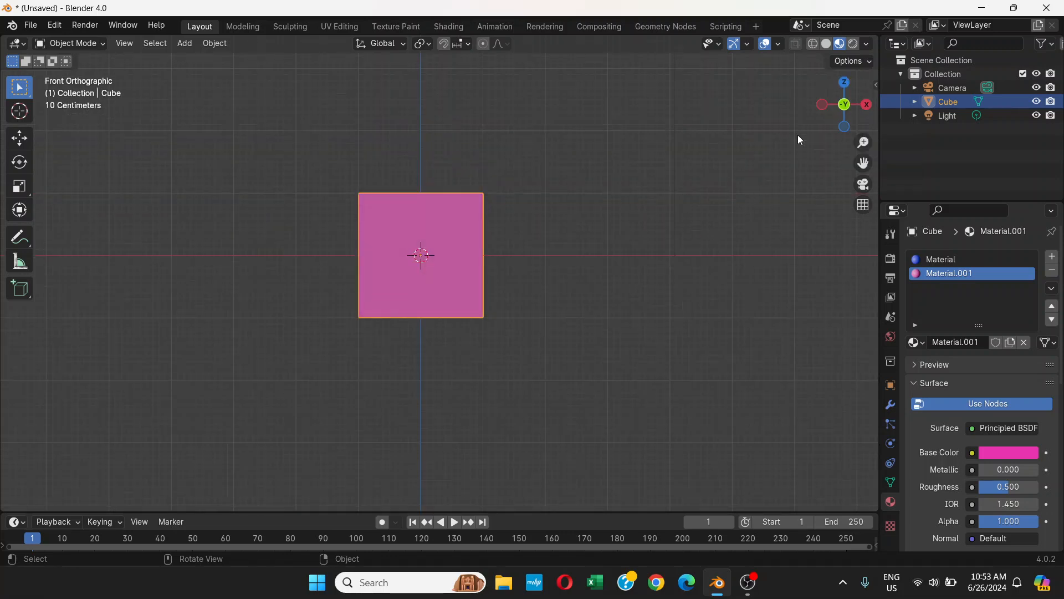
click(866, 108)
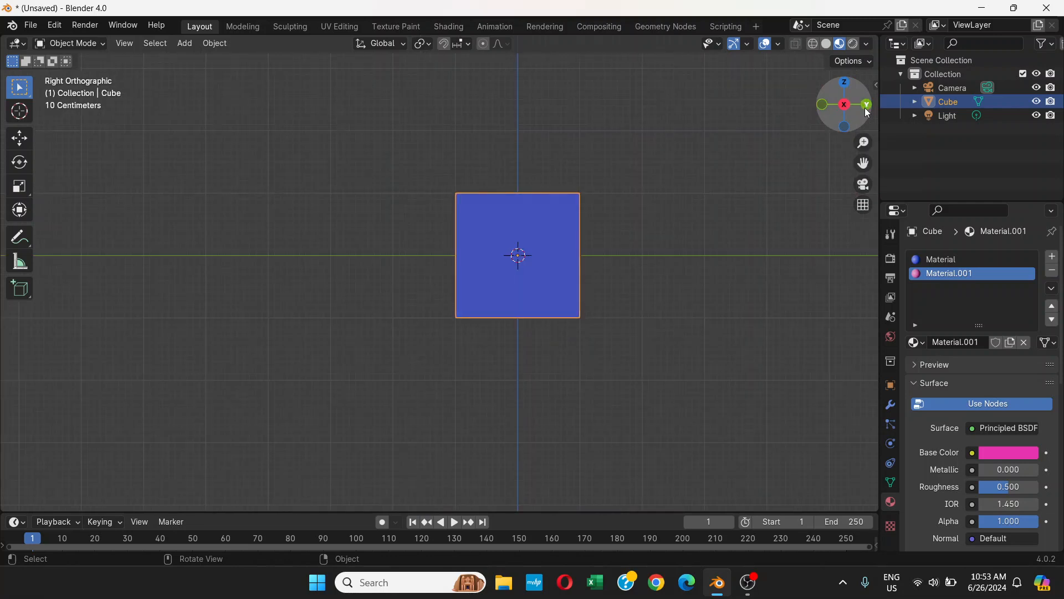
click(846, 83)
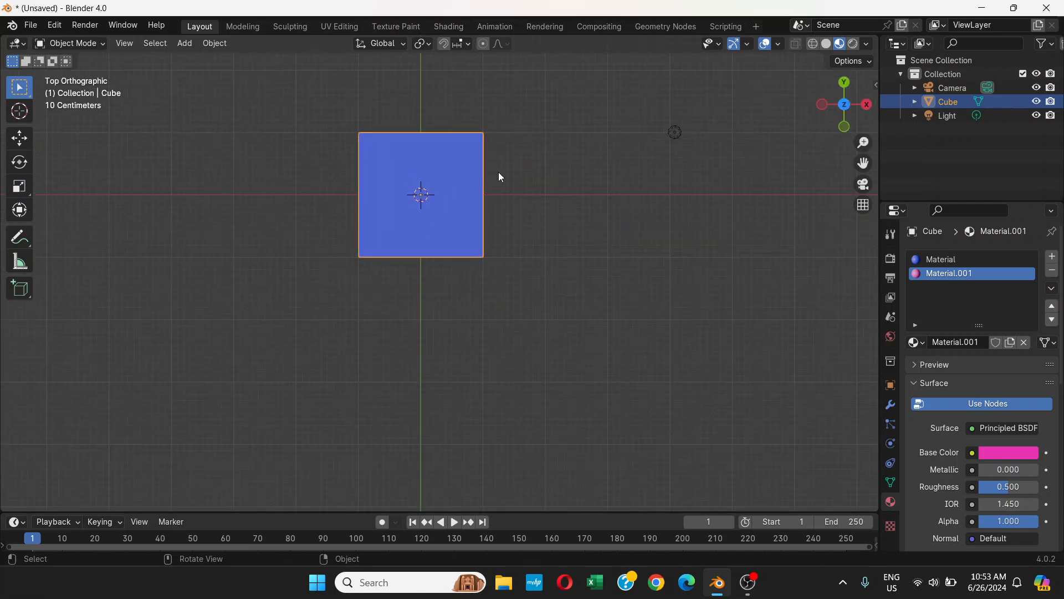
View the cube orthographically from each pair of opposite sides: front and back, right and left, top and bottom
click(845, 131)
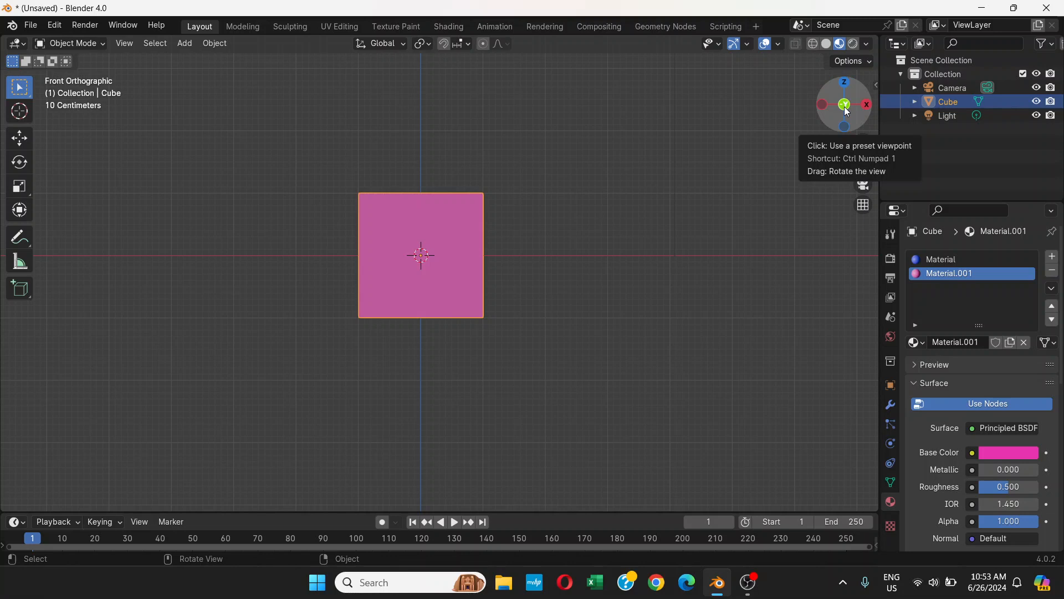
click(846, 108)
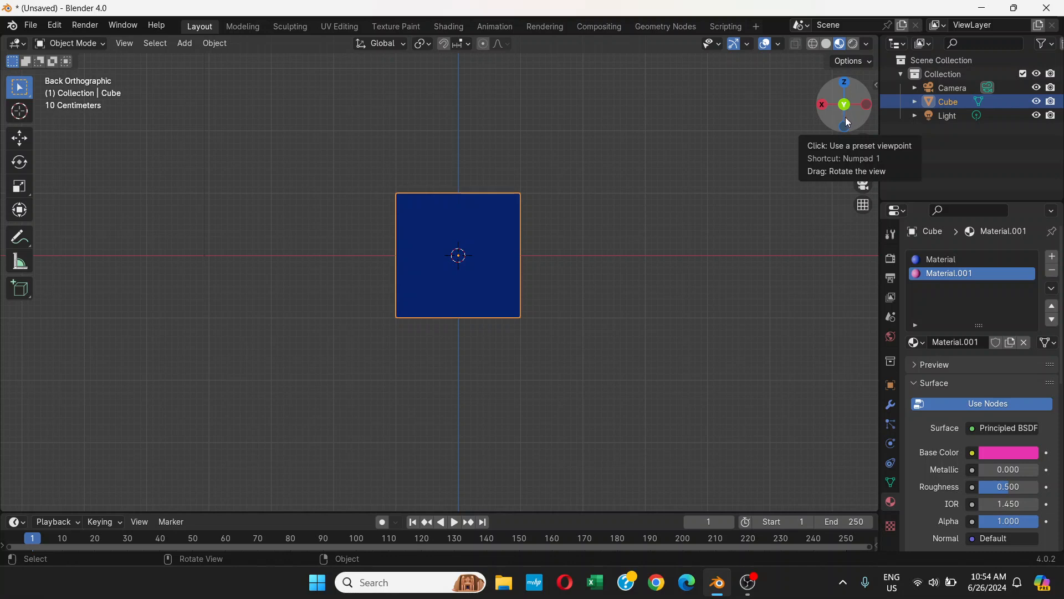
click(824, 106)
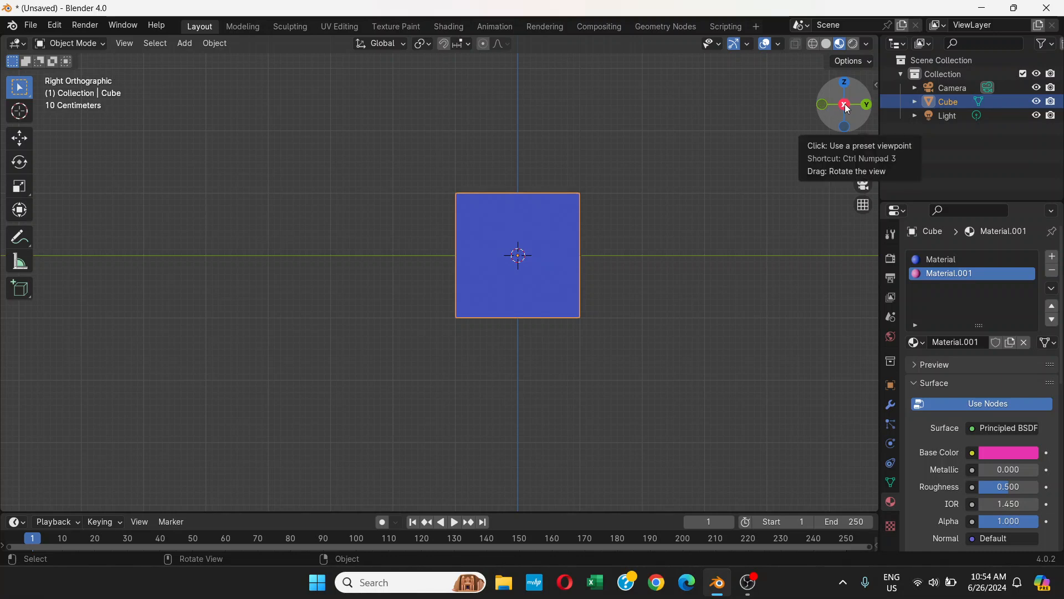
click(847, 106)
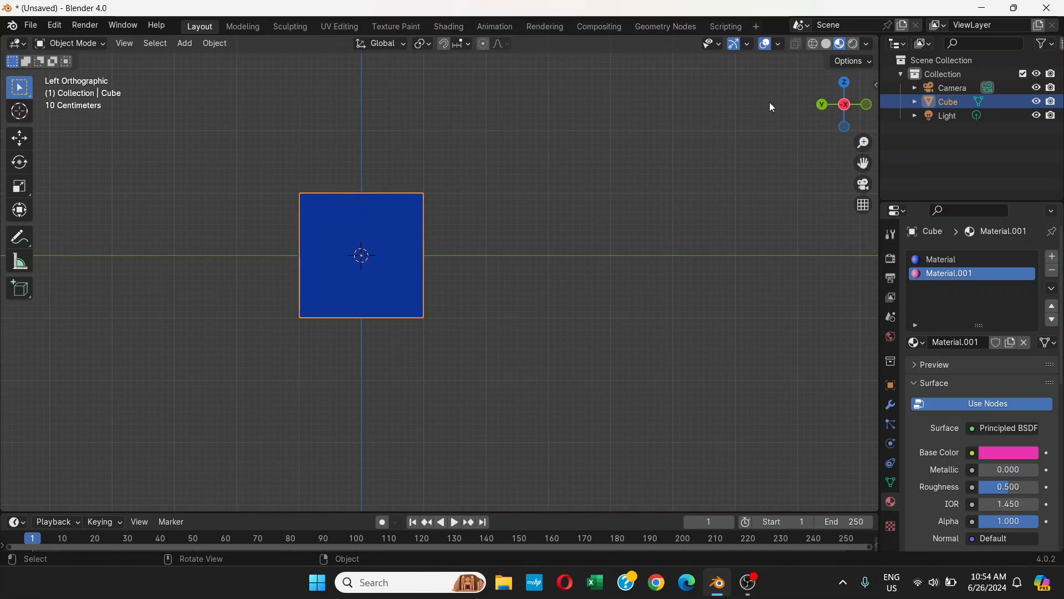
click(846, 87)
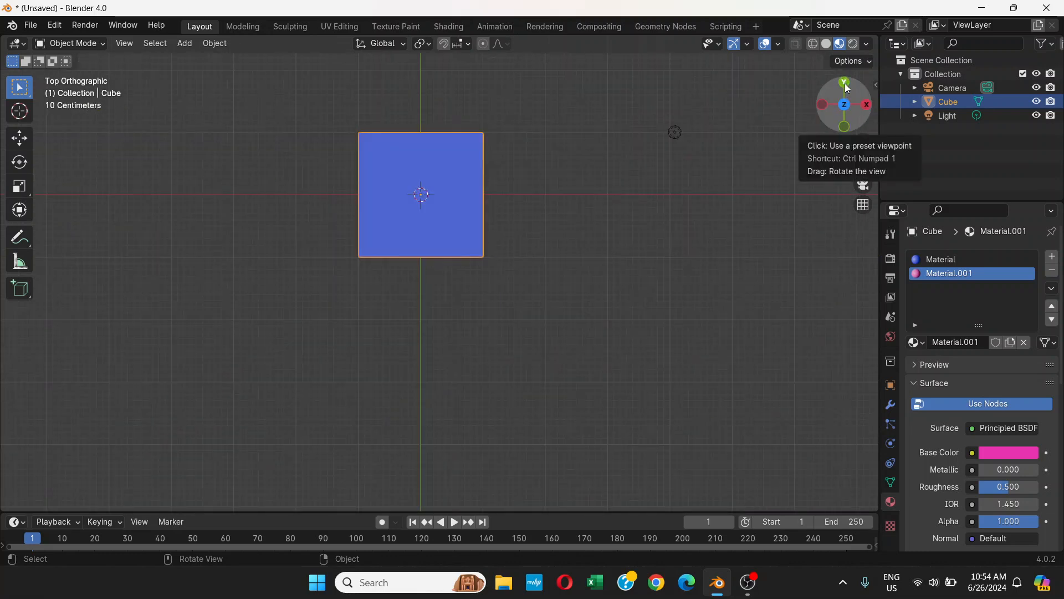
click(846, 111)
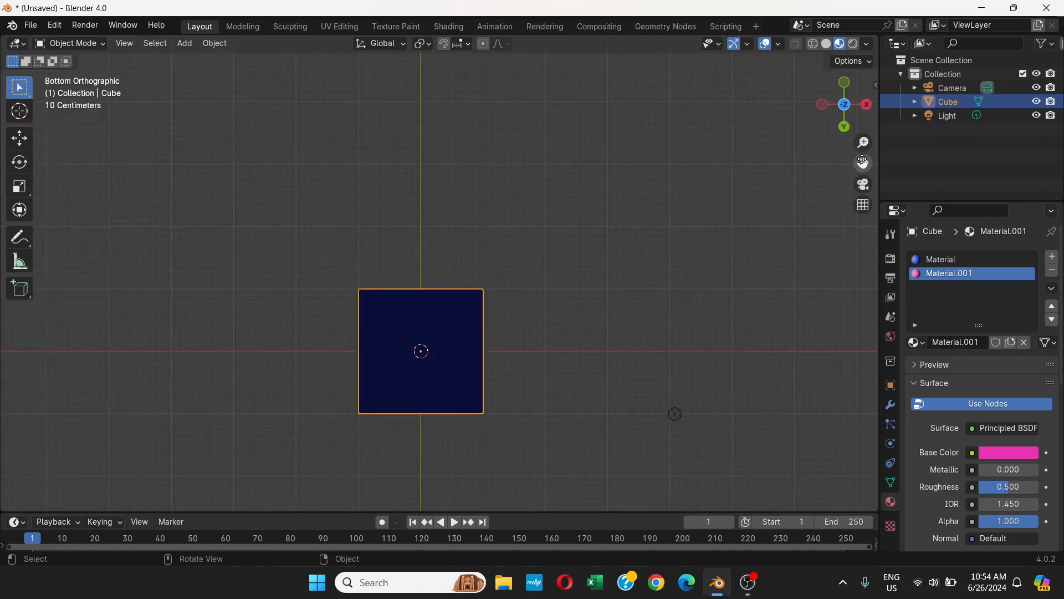
Alternate between the front orthographic view and orbited perspective angles showing the cube's pink front face, ending in perspective
key(KP_1)
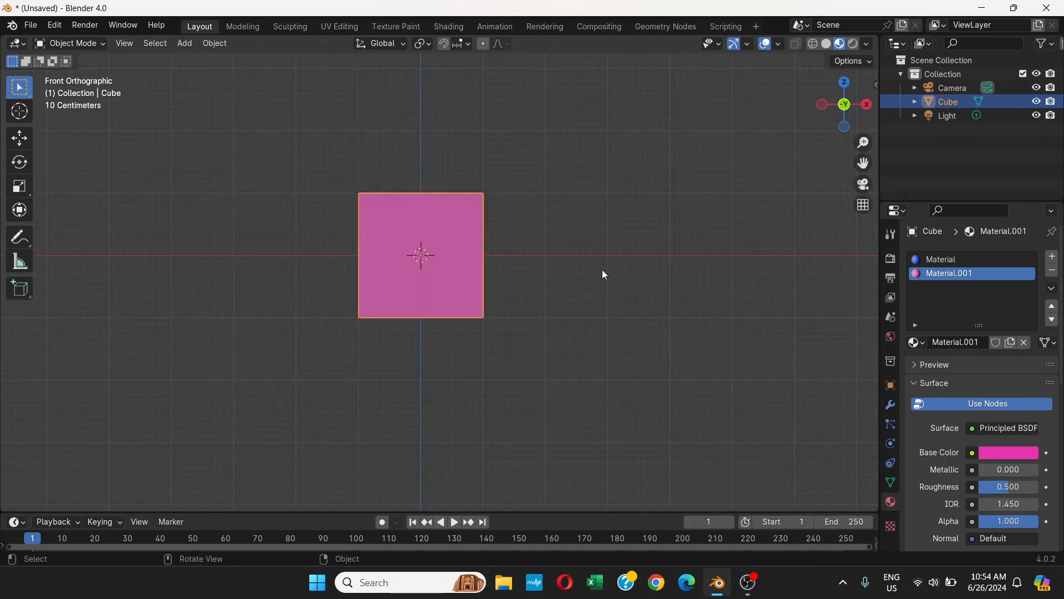
middle_drag(662, 249, 455, 284)
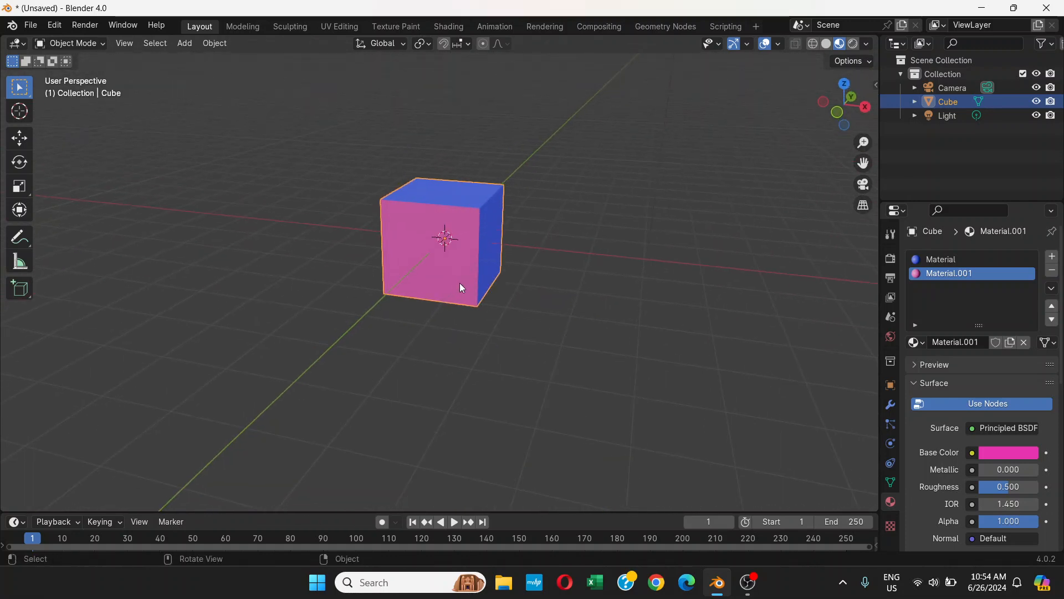
key(KP_1)
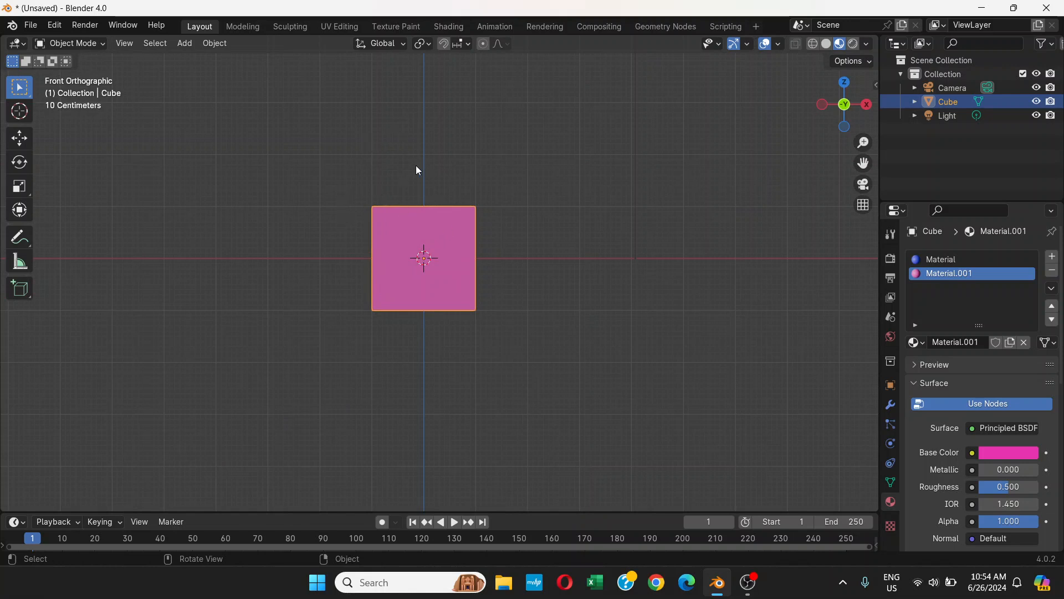
middle_drag(455, 189, 404, 247)
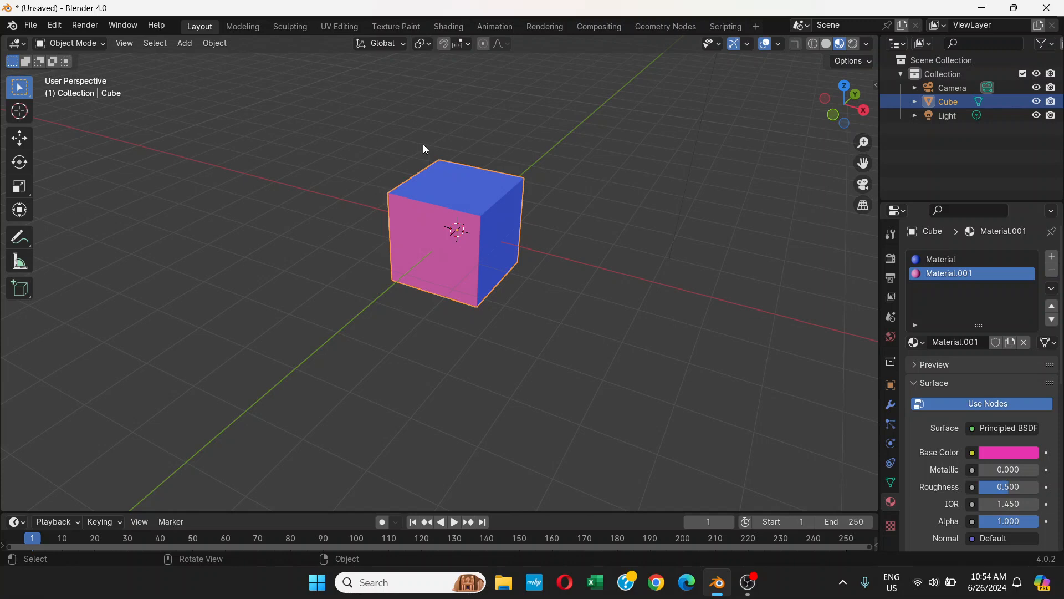
key(KP_1)
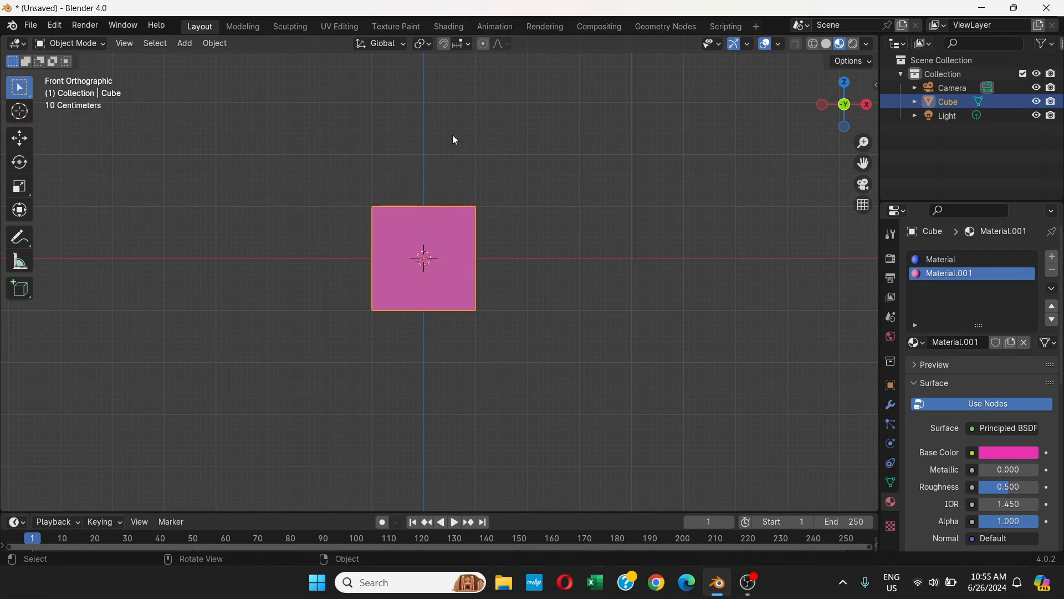
middle_drag(525, 323, 439, 284)
middle_drag(539, 296, 517, 317)
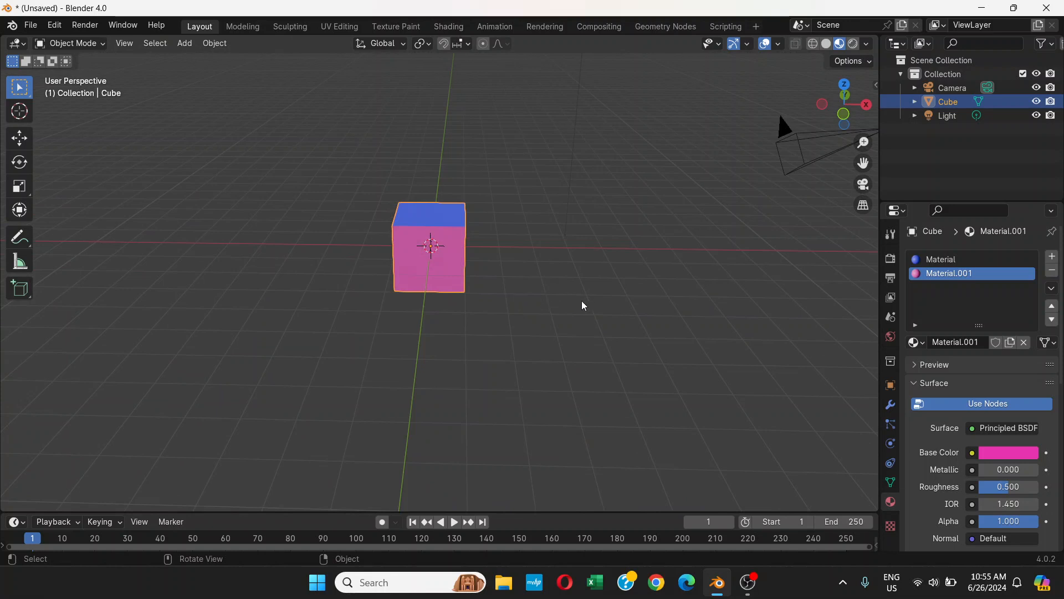
View the cube from several angles in Solid shading and again in Material Preview shading
click(827, 45)
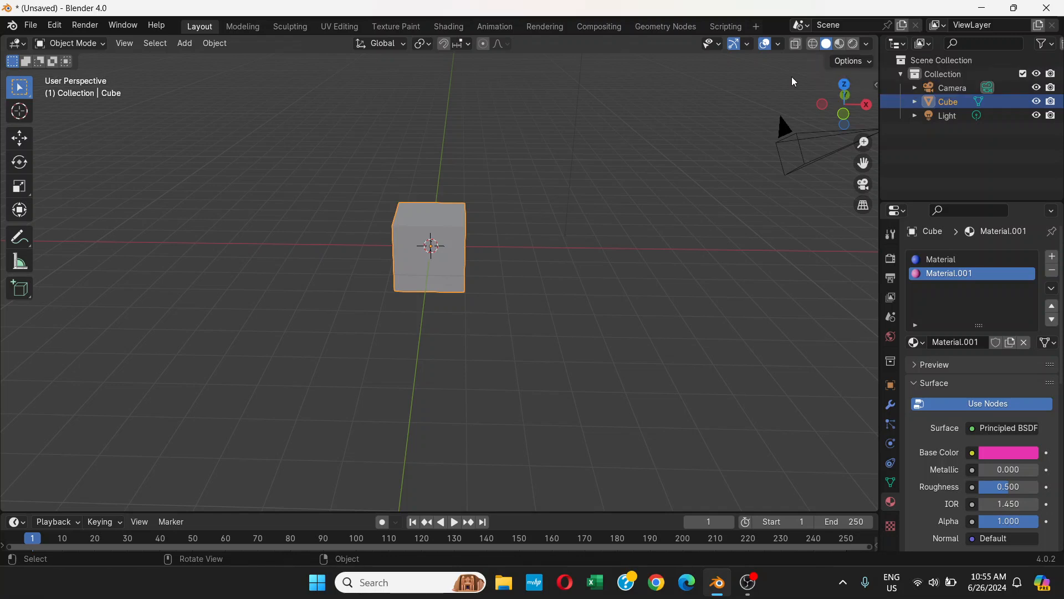
middle_drag(565, 255, 513, 240)
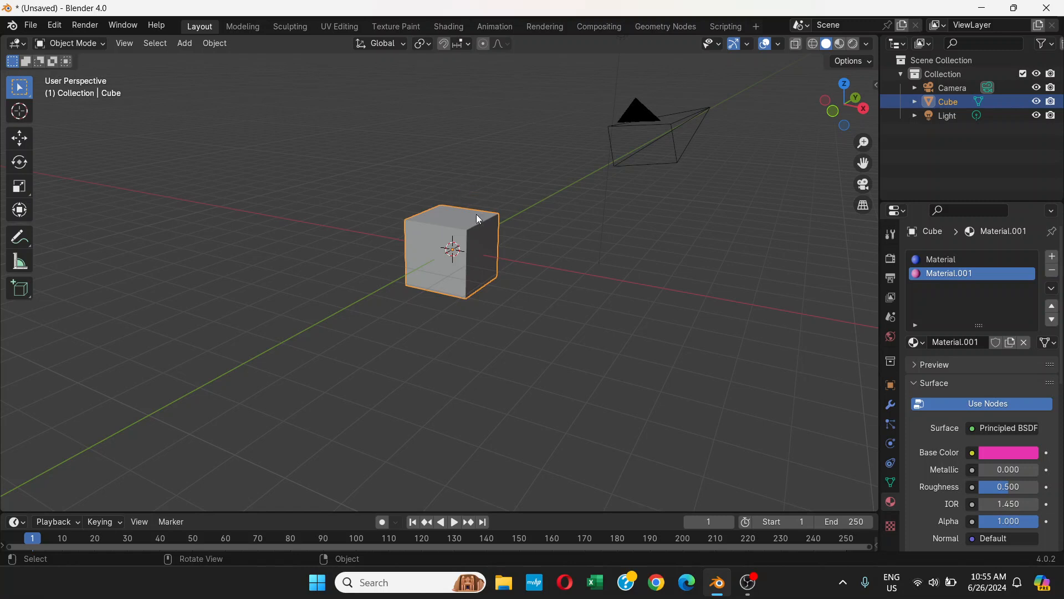
click(840, 44)
mouse_move(654, 244)
middle_down()
mouse_move(514, 247)
mouse_move(638, 238)
mouse_move(644, 304)
mouse_move(526, 256)
middle_up()
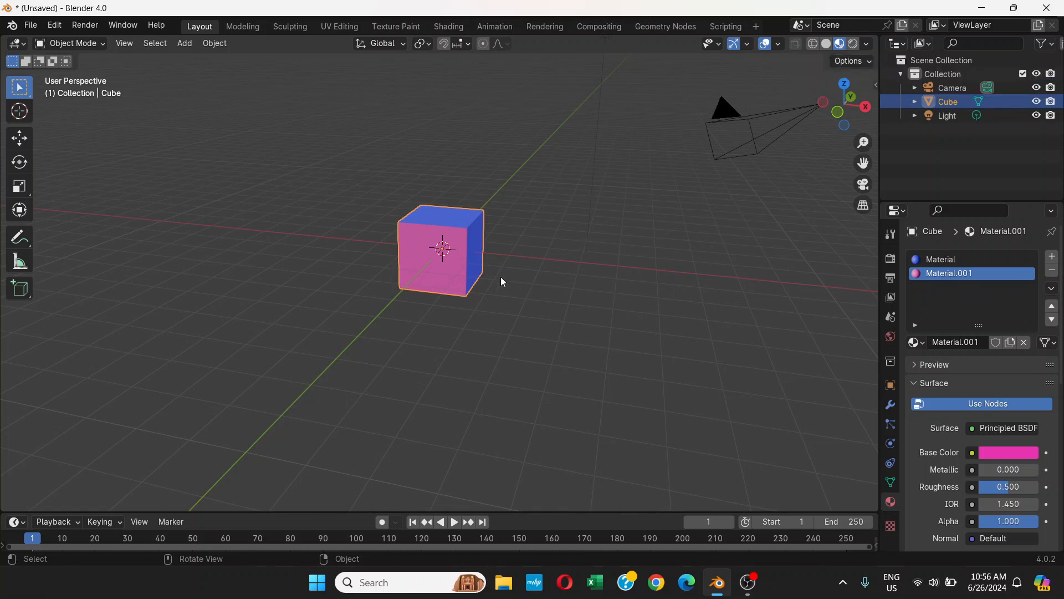
scroll(510, 279, up, 2)
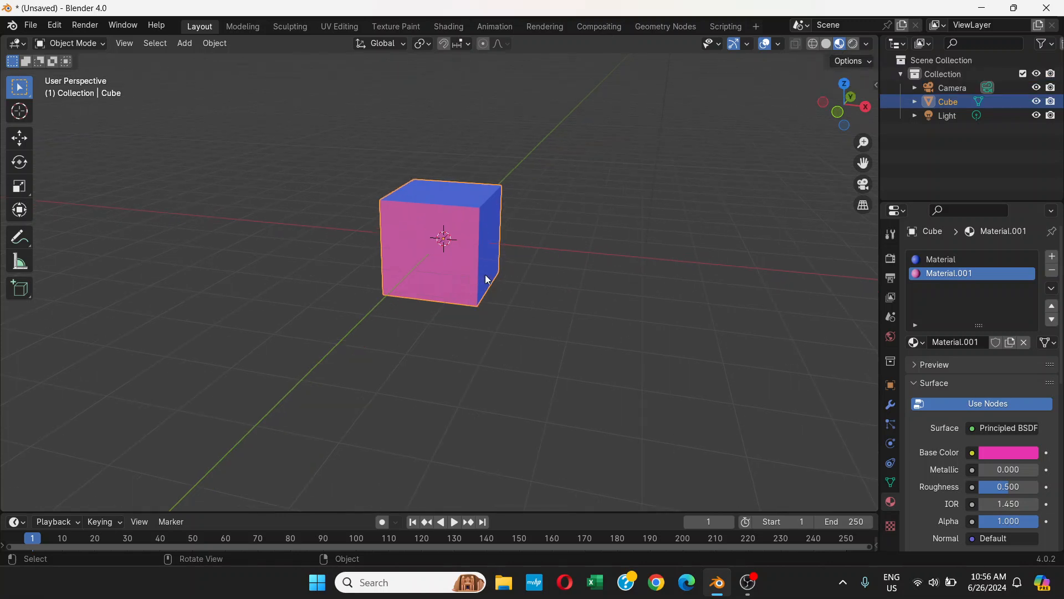
Switch the viewport to Rendered shading, deselect the cube and examine it from another angle
click(853, 49)
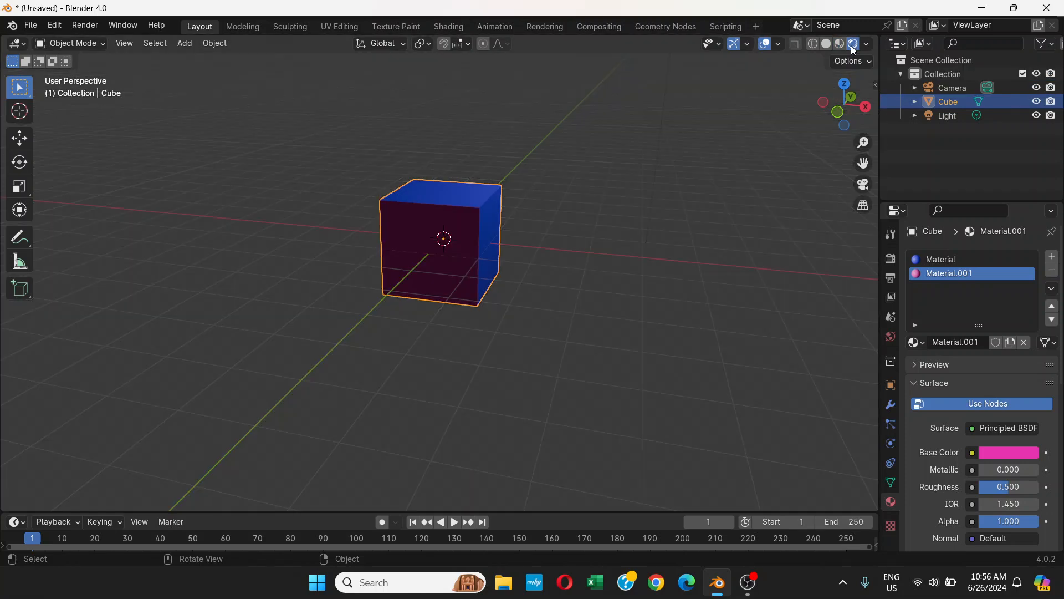
mouse_move(580, 271)
middle_down()
mouse_move(612, 256)
mouse_move(667, 266)
mouse_move(544, 309)
mouse_move(554, 278)
mouse_move(582, 271)
mouse_move(527, 254)
mouse_move(540, 251)
mouse_move(548, 273)
mouse_move(551, 235)
middle_up()
scroll(542, 256, down, 3)
click(551, 237)
scroll(531, 242, up, 2)
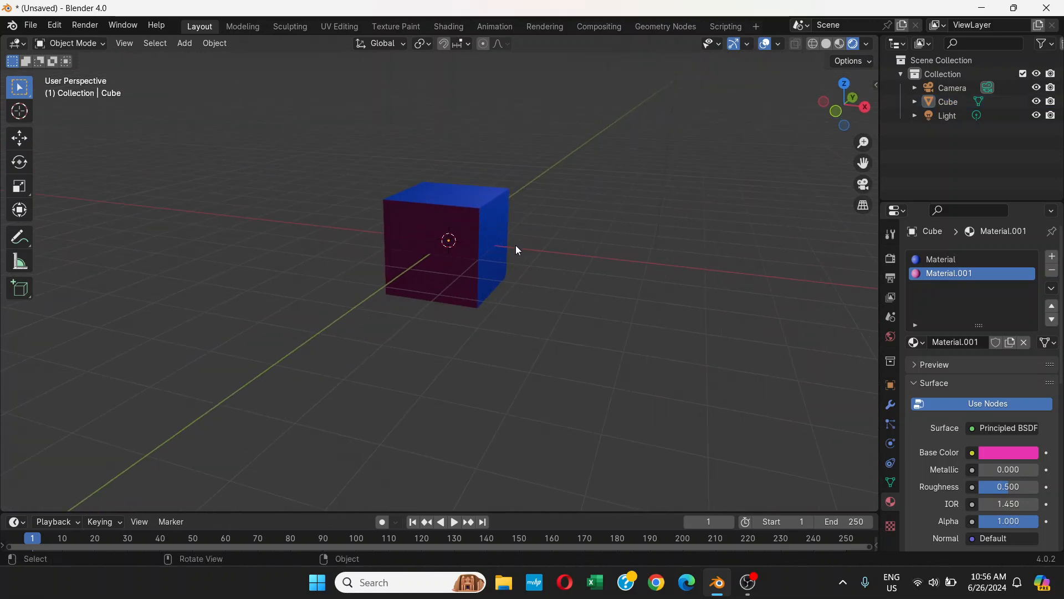
scroll(495, 238, down, 1)
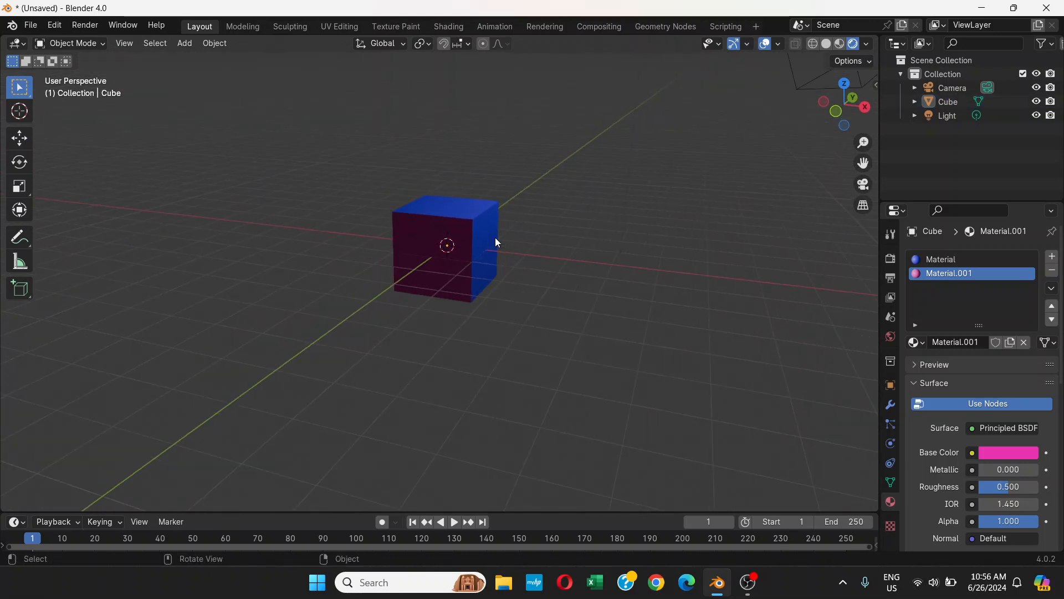
Compare the cube's colors in Material Preview and Rendered shading, ending in Rendered
click(839, 44)
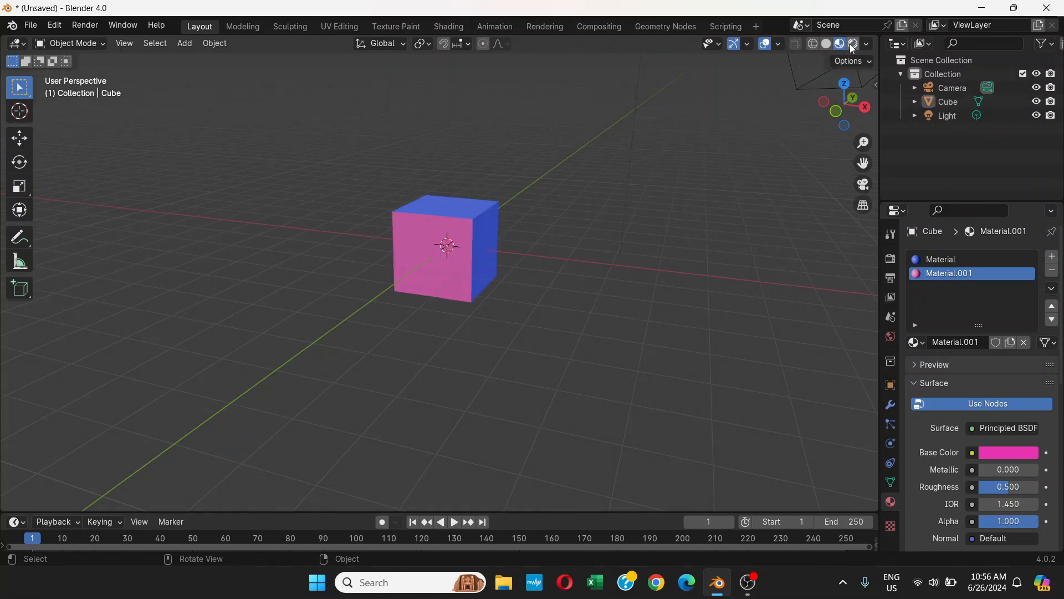
click(854, 45)
click(840, 44)
click(854, 44)
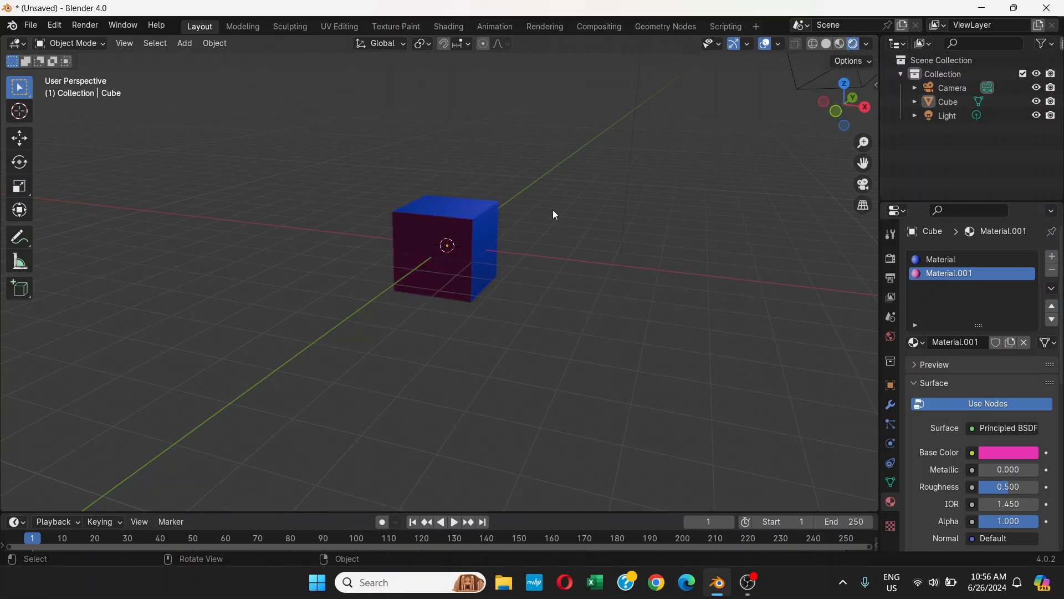
Select the point light and move it freely to a spot above the cube's front-left side
scroll(553, 210, down, 5)
scroll(554, 210, up, 5)
mouse_move(554, 215)
middle_down()
mouse_move(530, 221)
mouse_move(588, 217)
mouse_move(543, 222)
middle_up()
scroll(541, 219, down, 3)
click(558, 110)
middle_drag(557, 110, 637, 121)
key(g)
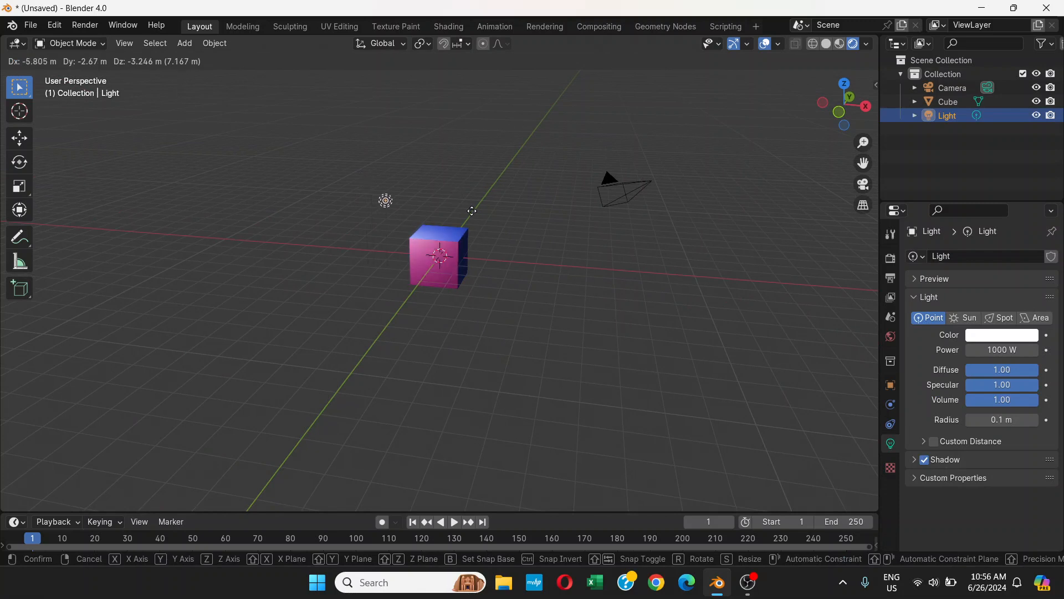
click(468, 221)
Examine how the repositioned light illuminates the cube's faces, from close up and from farther away
scroll(494, 237, up, 5)
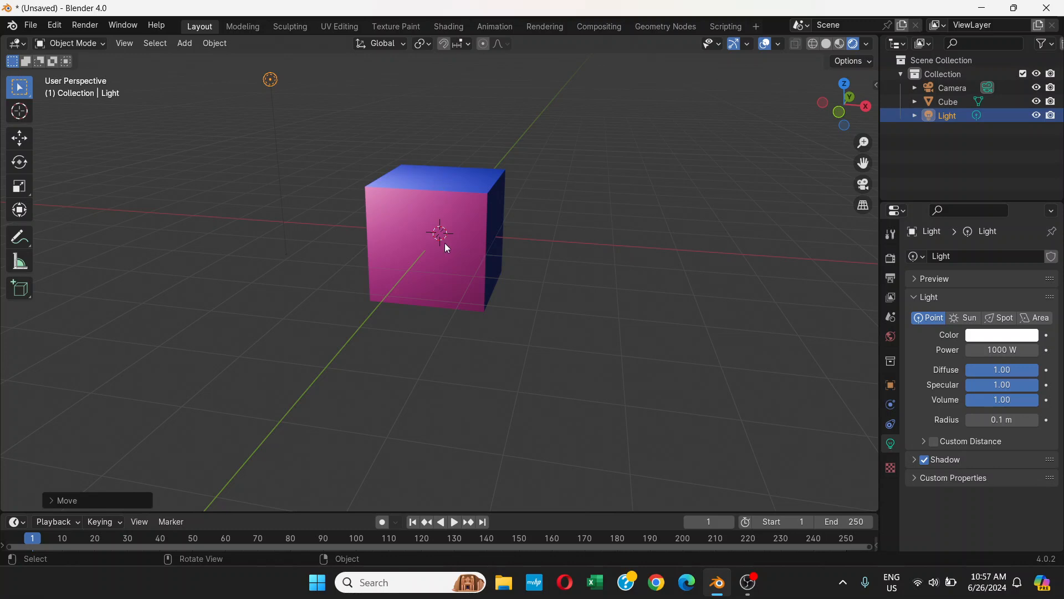
scroll(445, 244, down, 6)
scroll(445, 244, up, 6)
scroll(446, 244, up, 2)
scroll(467, 194, down, 2)
scroll(366, 183, down, 5)
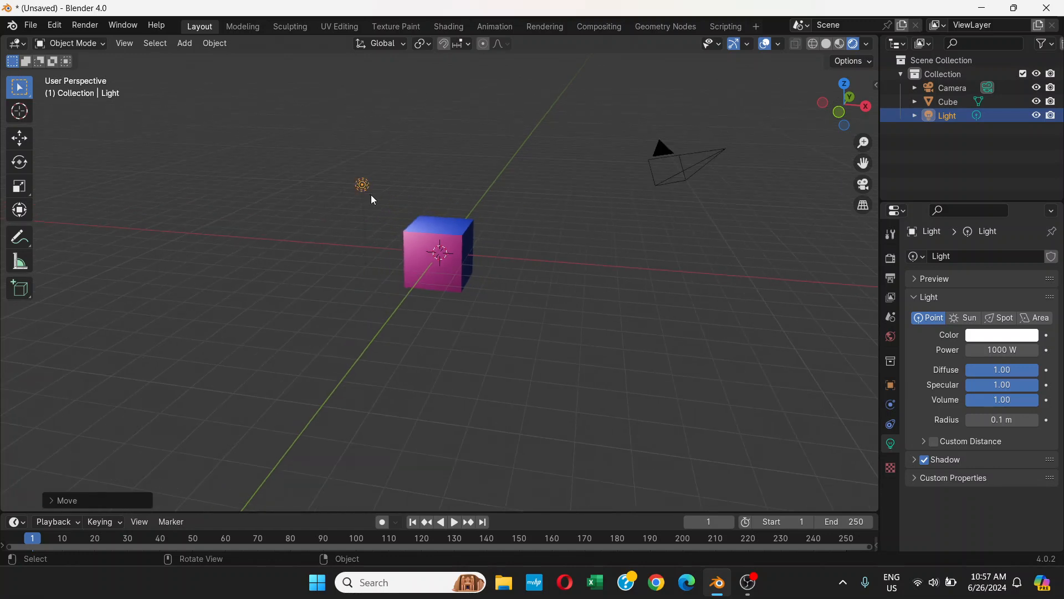
scroll(457, 208, up, 5)
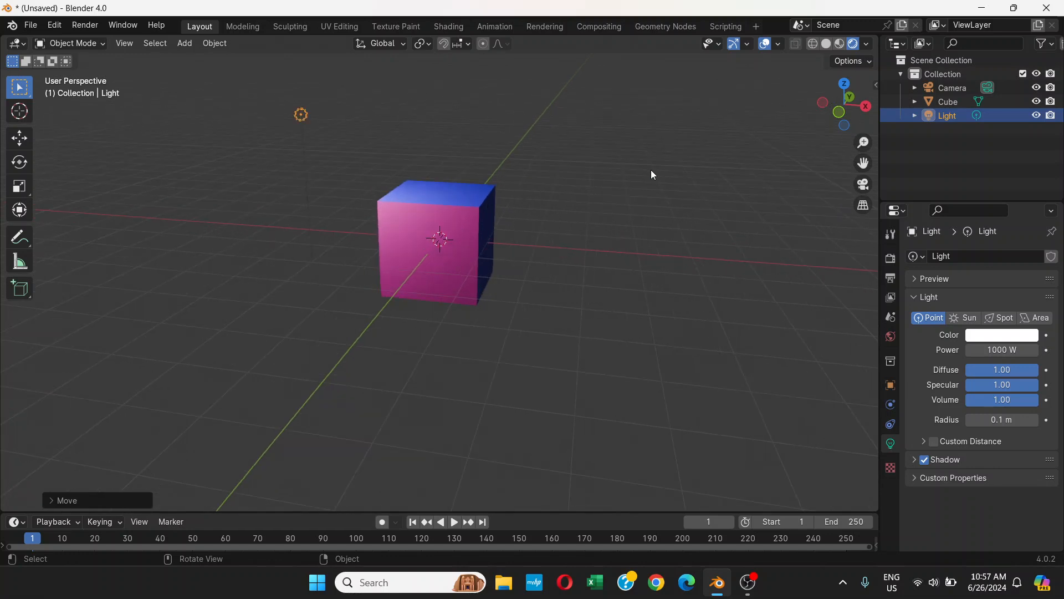
scroll(592, 228, down, 2)
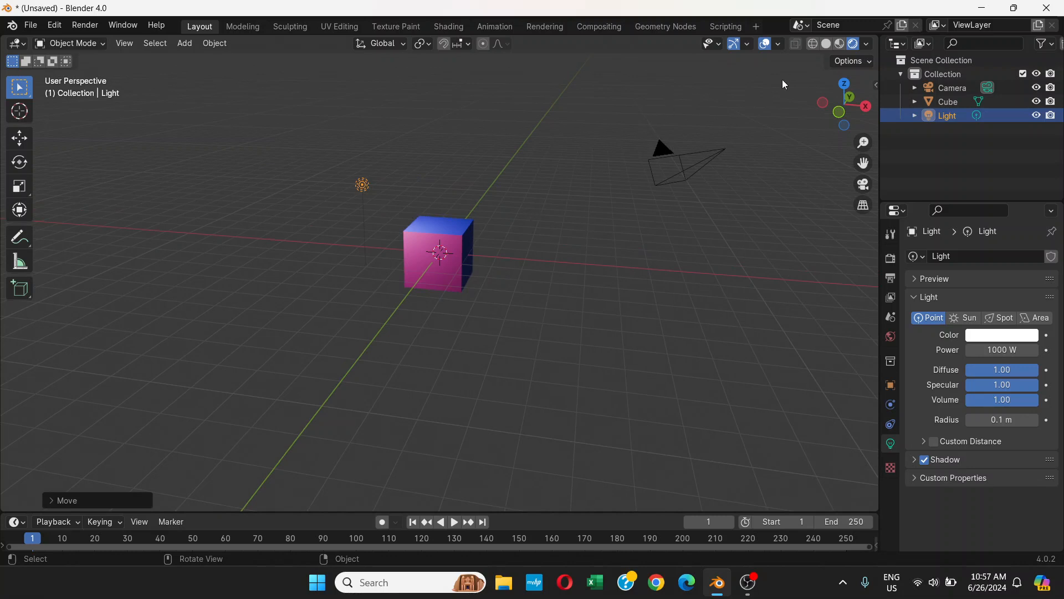
View the cube's edges in Wireframe shading from close up and from a different angle
click(813, 44)
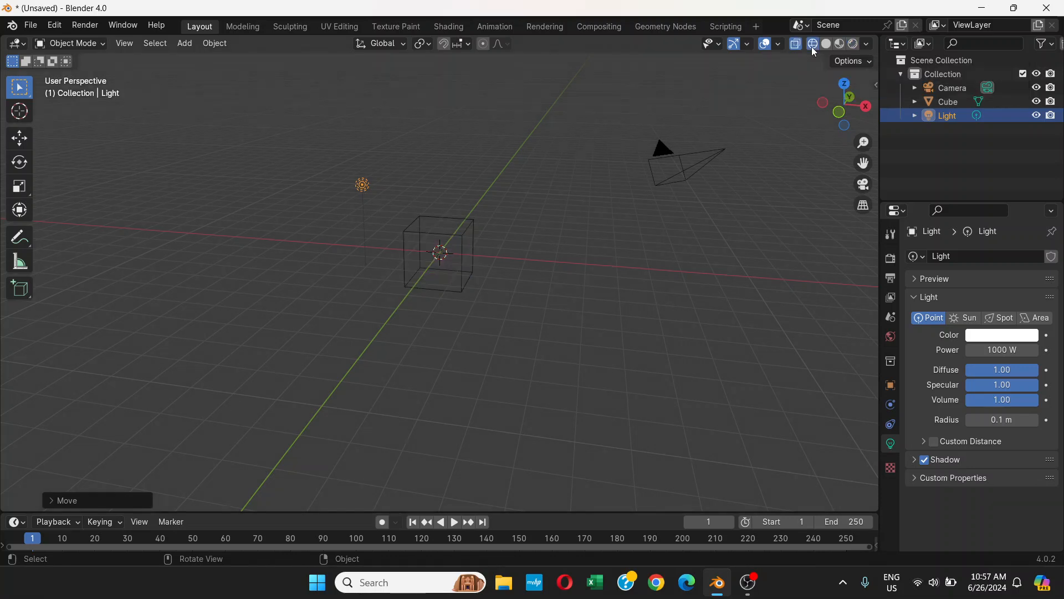
scroll(438, 258, up, 5)
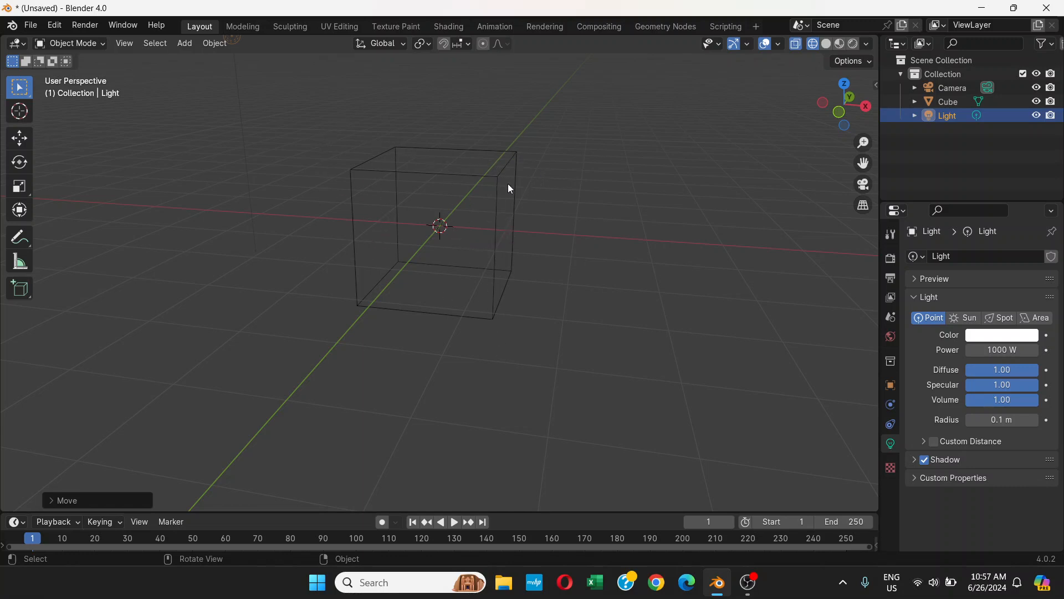
middle_drag(482, 190, 537, 184)
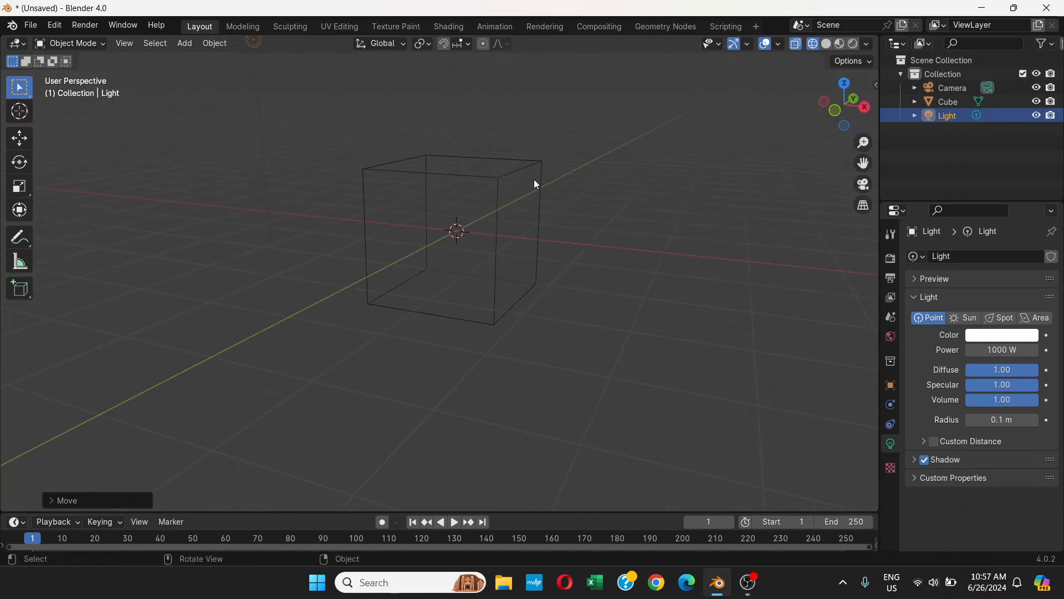
Set the viewport to Solid shading and select the cube
click(827, 44)
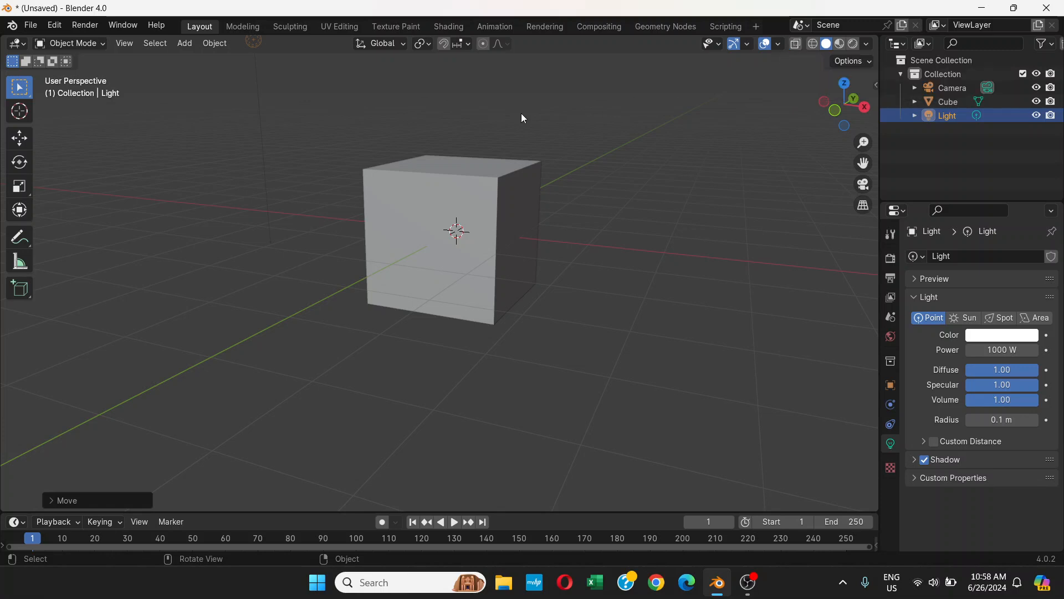
click(388, 192)
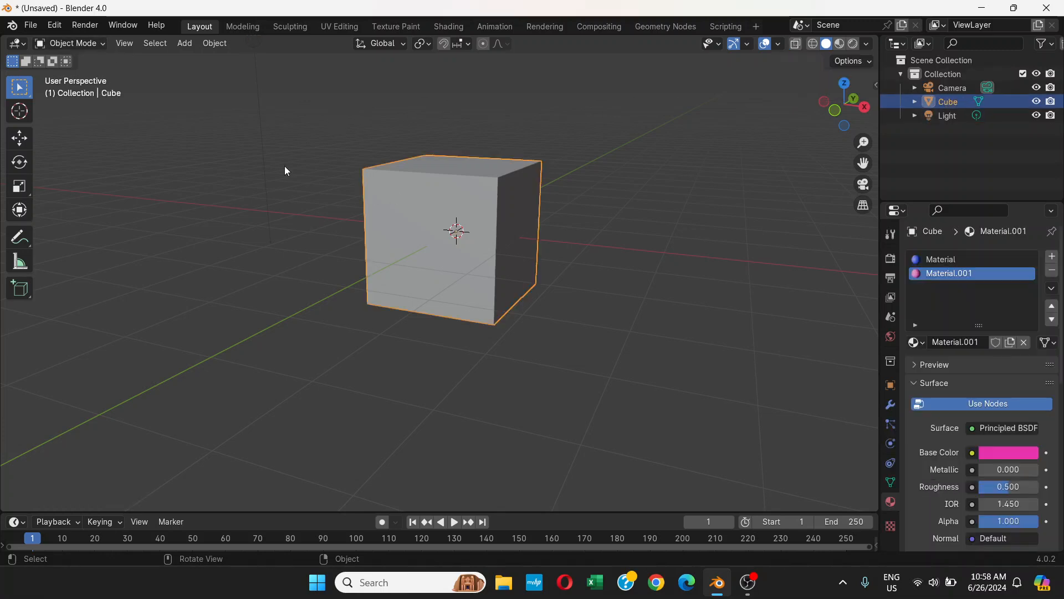
In Edit Mode with edge selection active, add a centered loop cut running vertically across the cube's front face
click(83, 43)
click(92, 60)
scroll(476, 185, up, 2)
scroll(500, 158, down, 2)
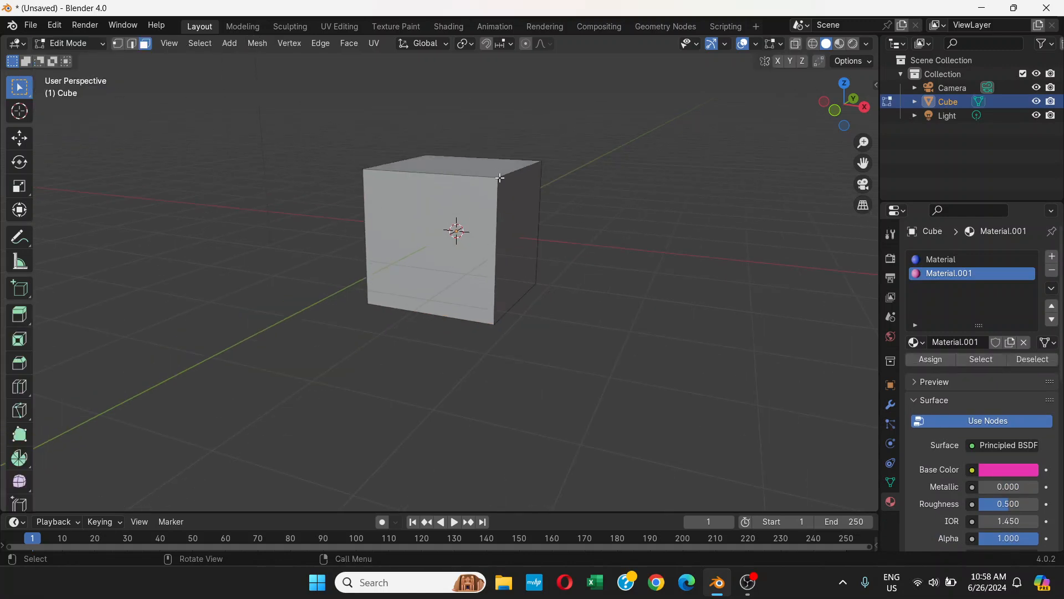
middle_drag(458, 161, 517, 191)
middle_drag(337, 141, 342, 104)
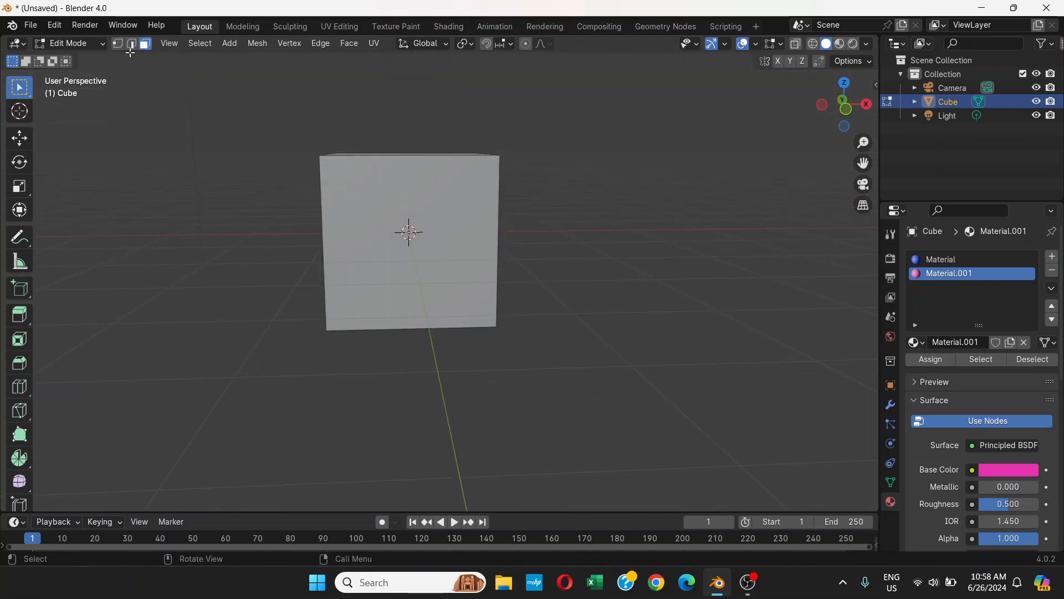
scroll(300, 156, down, 1)
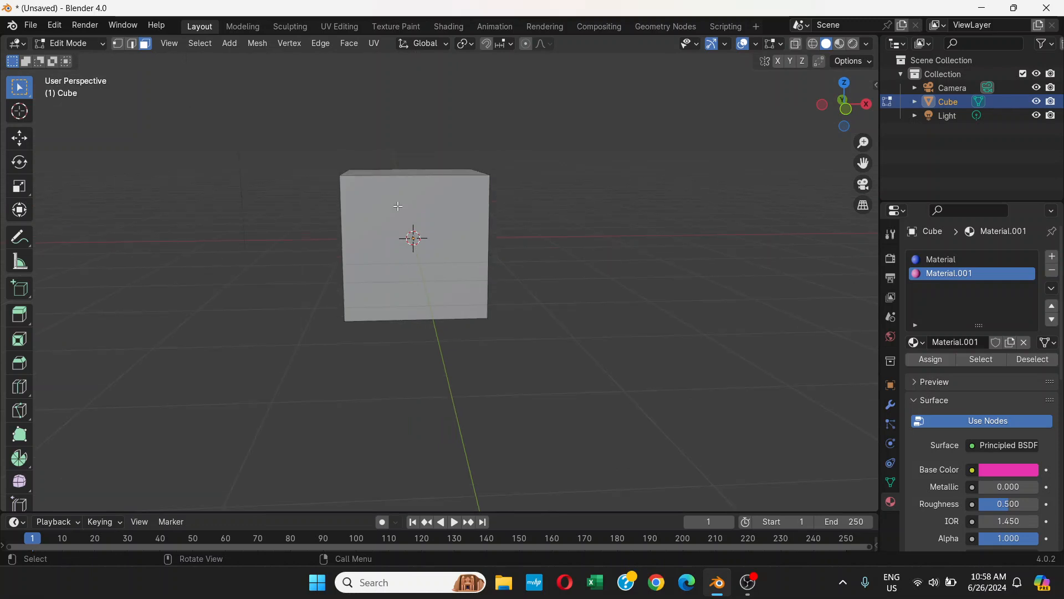
click(131, 44)
key(ctrl+r)
click(420, 176)
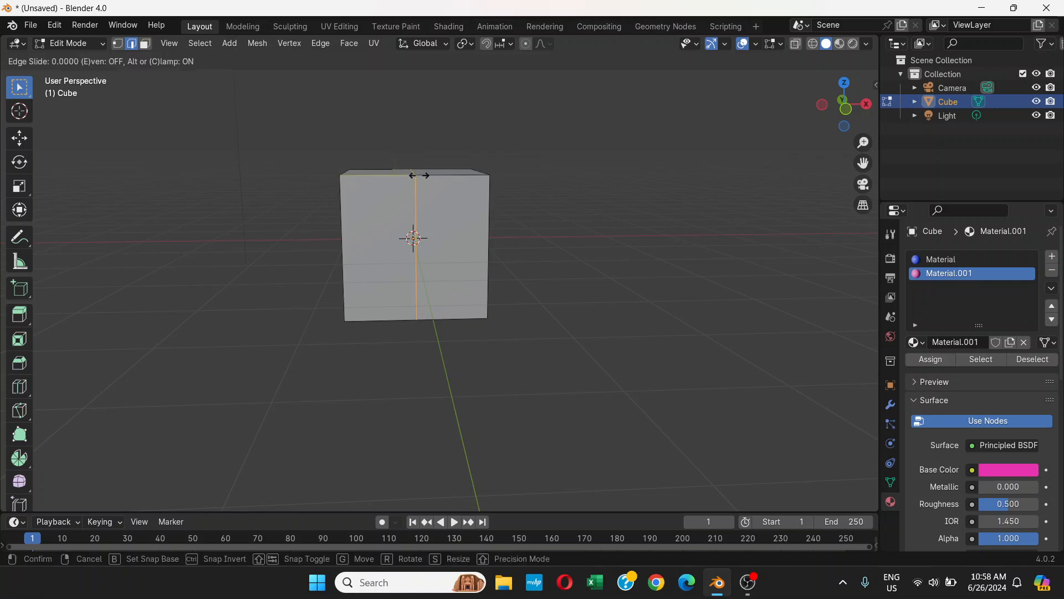
right_click(419, 176)
middle_drag(432, 196, 443, 216)
Return the cube to Object Mode and turn on X-ray to look through it from different angles
click(70, 43)
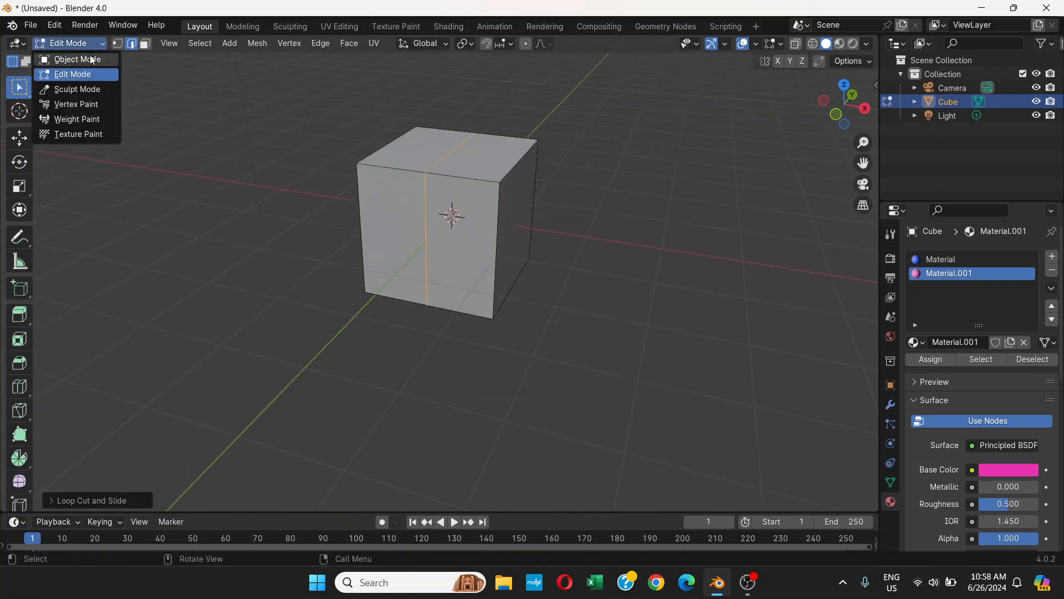
click(61, 50)
click(216, 136)
middle_drag(215, 136, 444, 167)
click(444, 166)
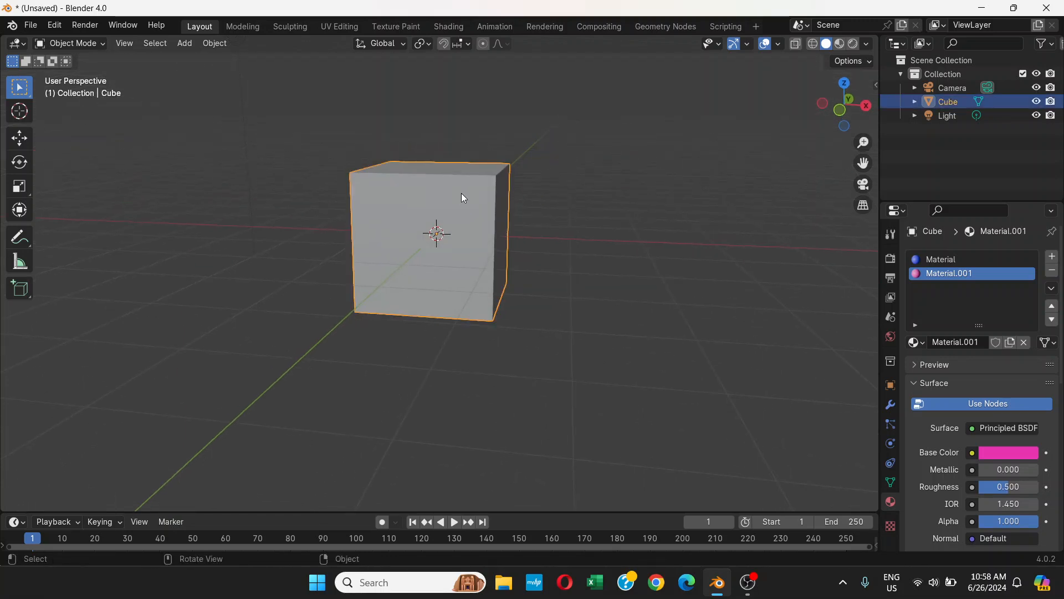
middle_drag(491, 204, 534, 180)
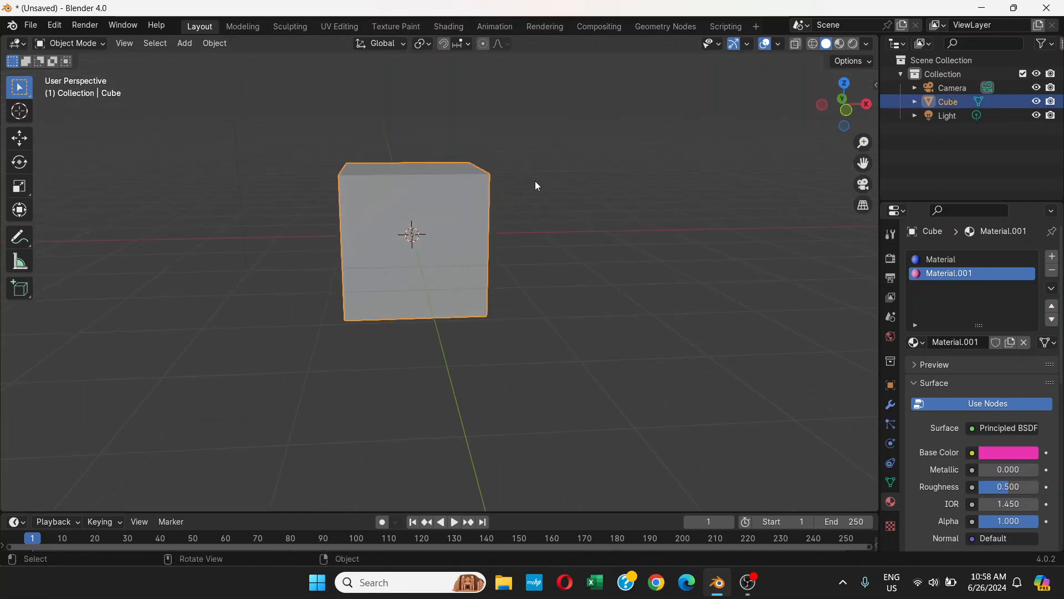
click(796, 49)
middle_drag(655, 171, 563, 242)
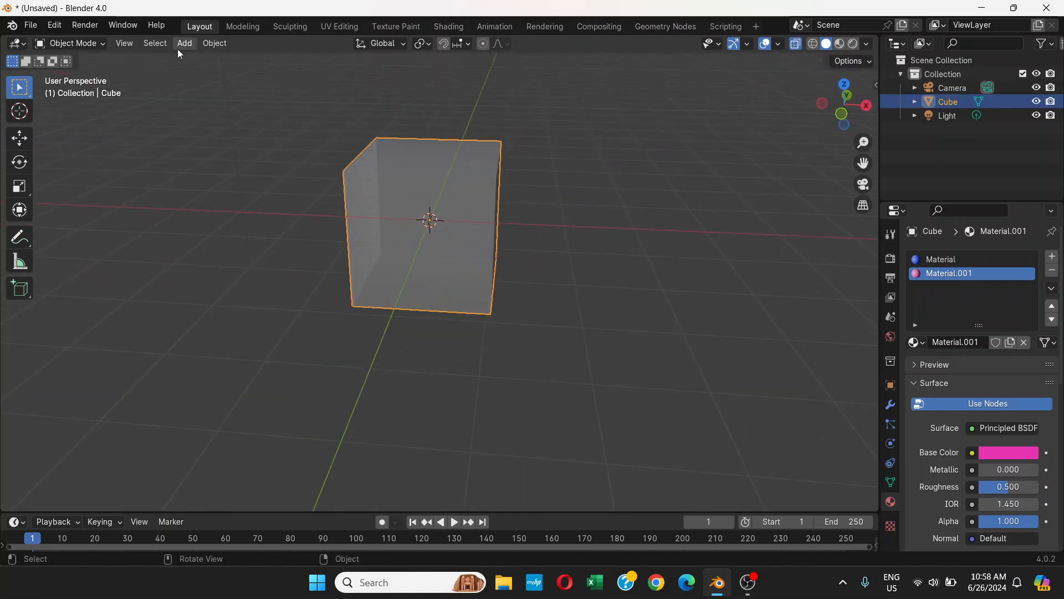
middle_drag(545, 171, 553, 156)
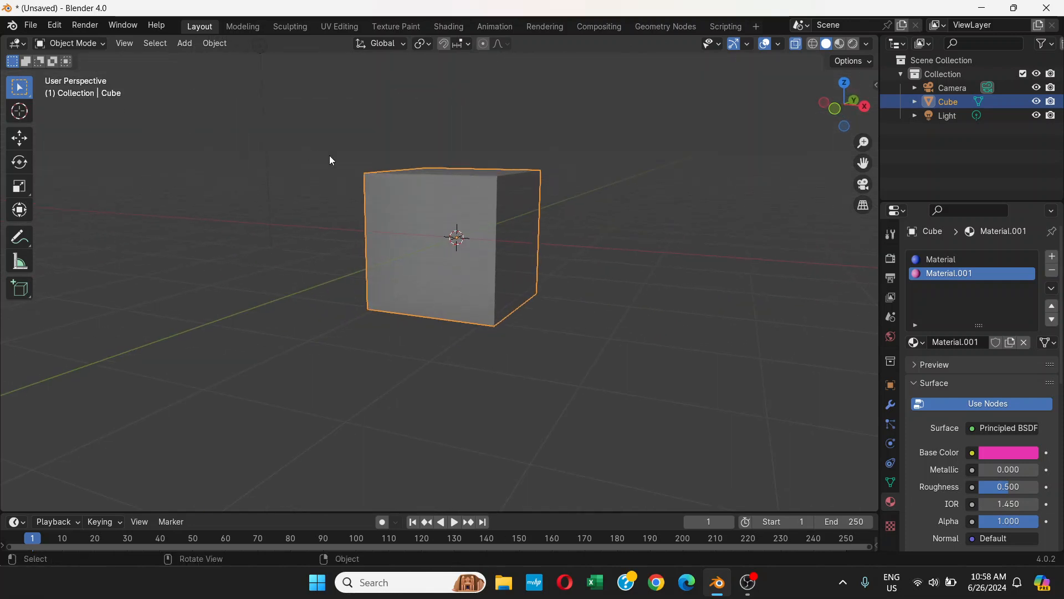
Enter Edit Mode and, through the X-ray view, select the loop cut's vertical edge on the cube's back face
click(103, 44)
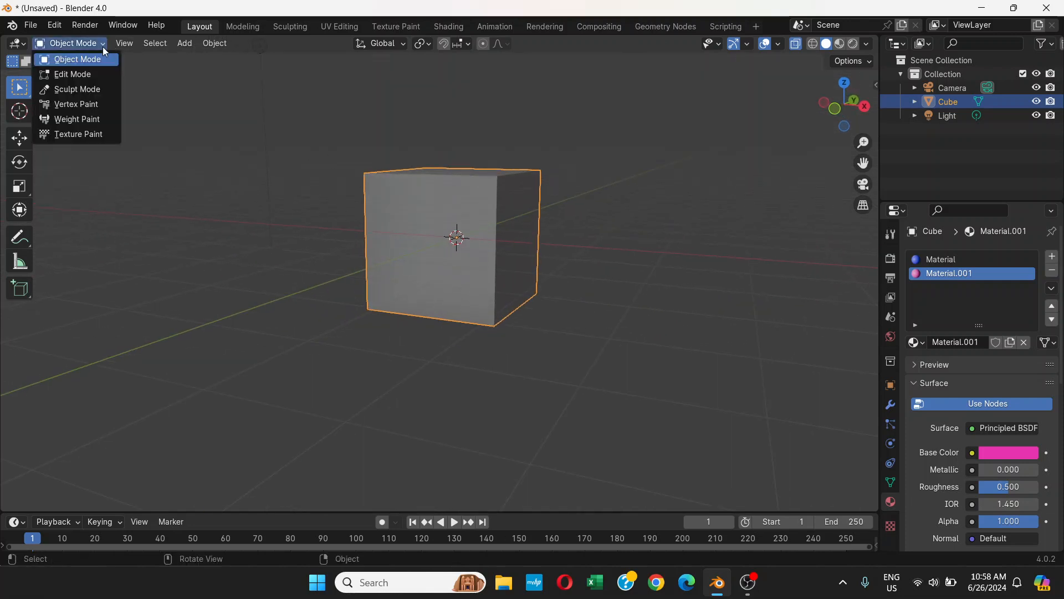
click(76, 75)
middle_drag(542, 216, 567, 202)
middle_drag(459, 203, 471, 117)
scroll(449, 187, up, 2)
click(452, 131)
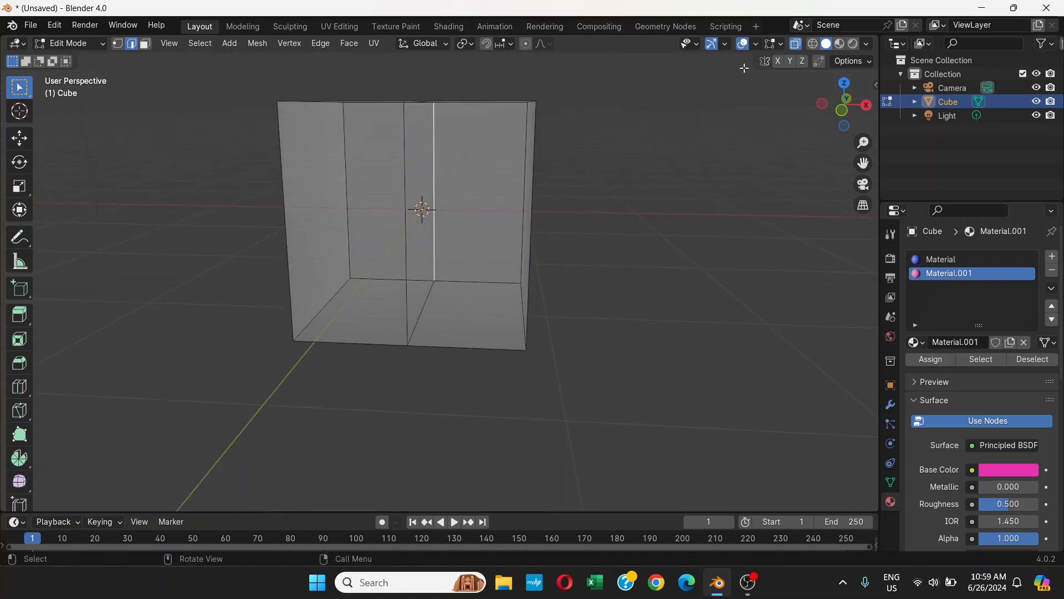
Select the loop cut's front vertical edge with X-ray off, and its back vertical edge with X-ray on
click(797, 48)
mouse_move(441, 218)
middle_down()
mouse_move(445, 187)
mouse_move(440, 223)
mouse_move(444, 214)
middle_up()
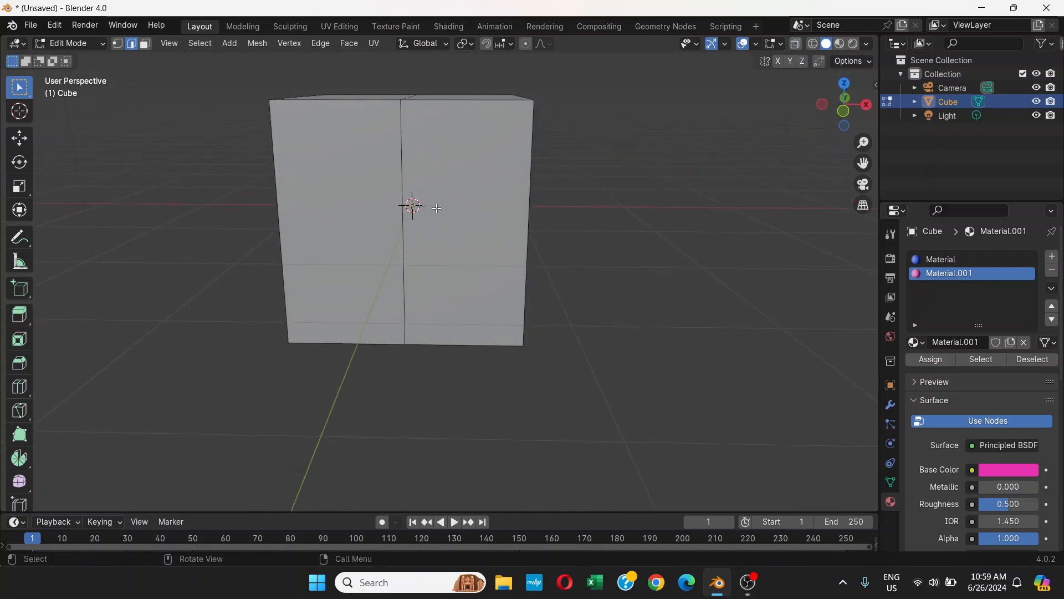
middle_drag(410, 178, 410, 174)
click(424, 113)
click(419, 160)
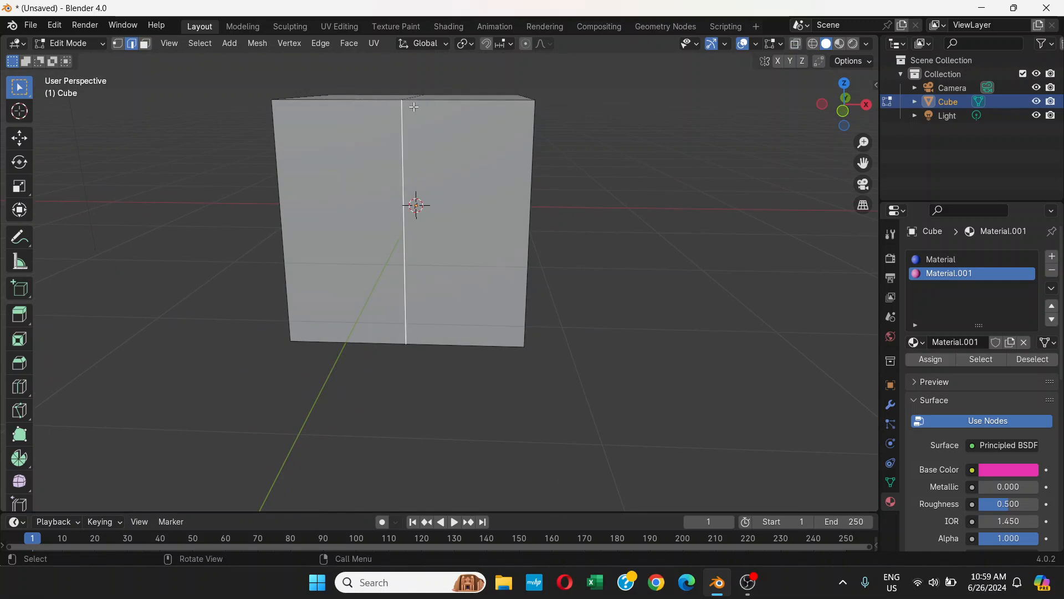
click(795, 46)
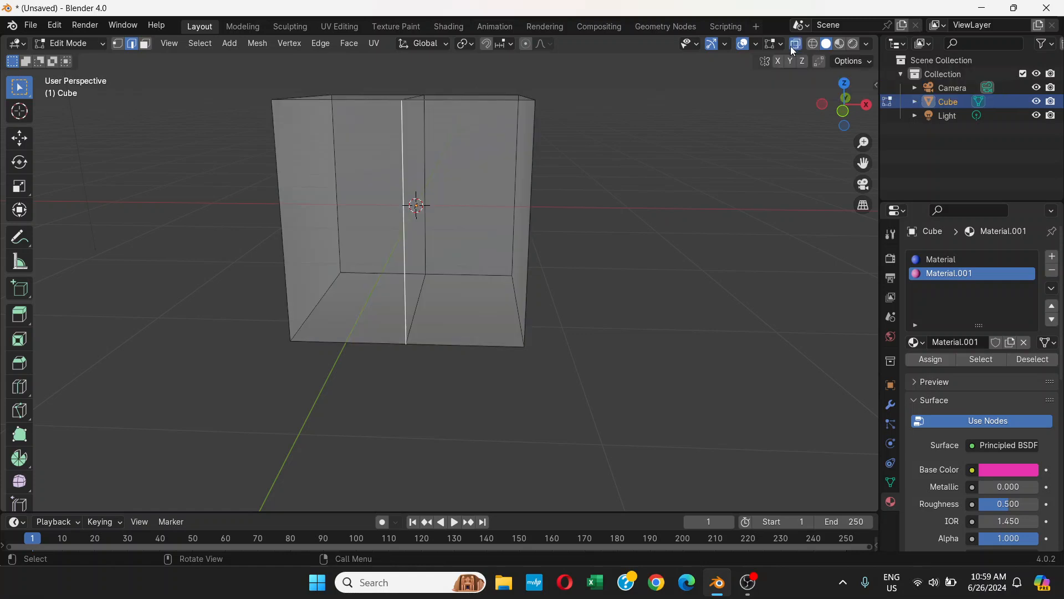
click(426, 143)
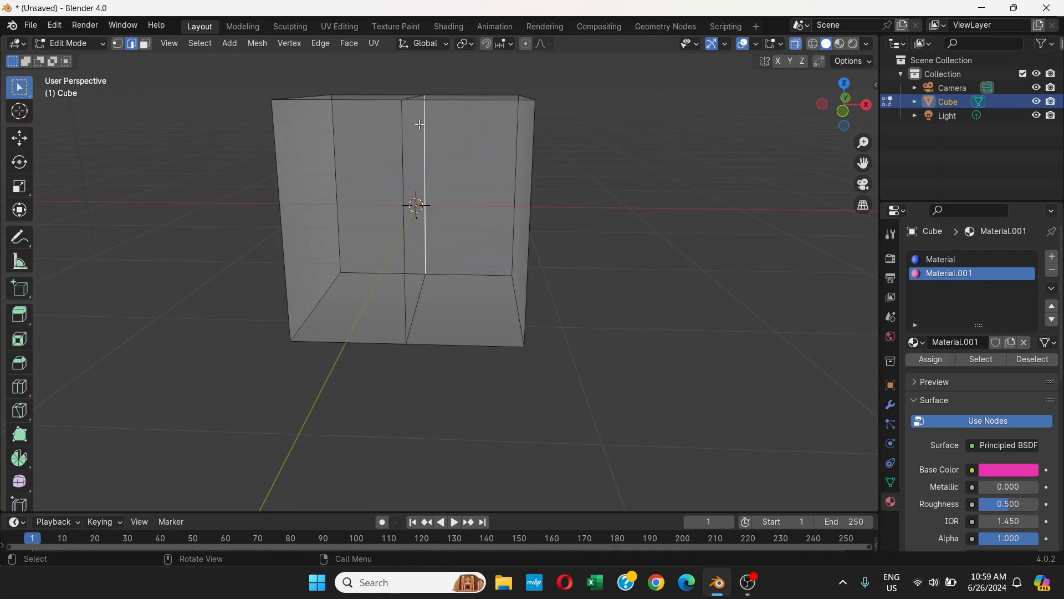
With X-ray off, box-select the central loop cut, check its edges on the front and back faces, and clear the selection
click(796, 44)
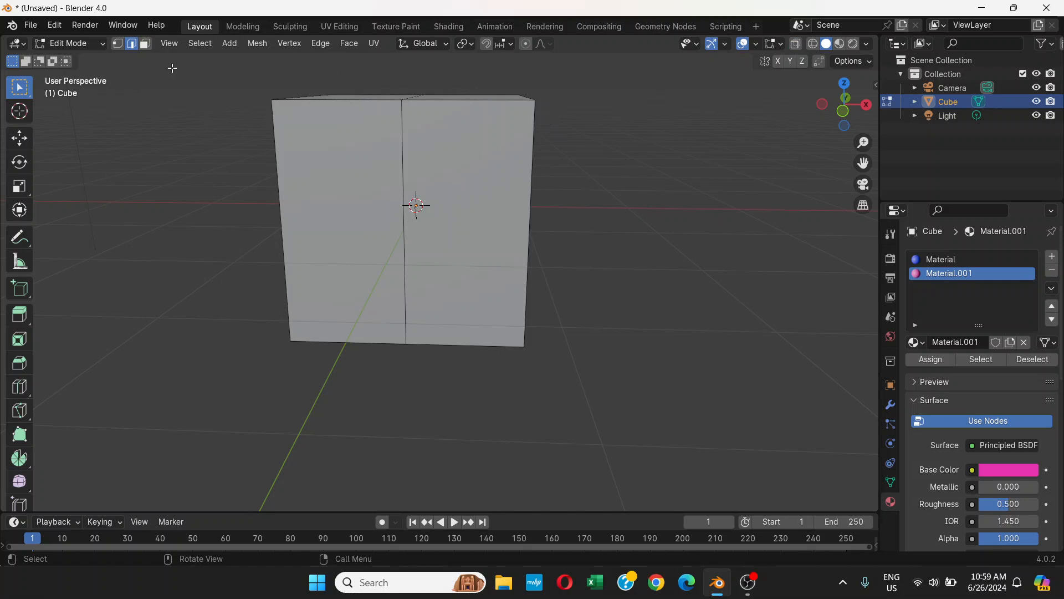
drag(361, 61, 453, 396)
middle_drag(421, 127, 401, 170)
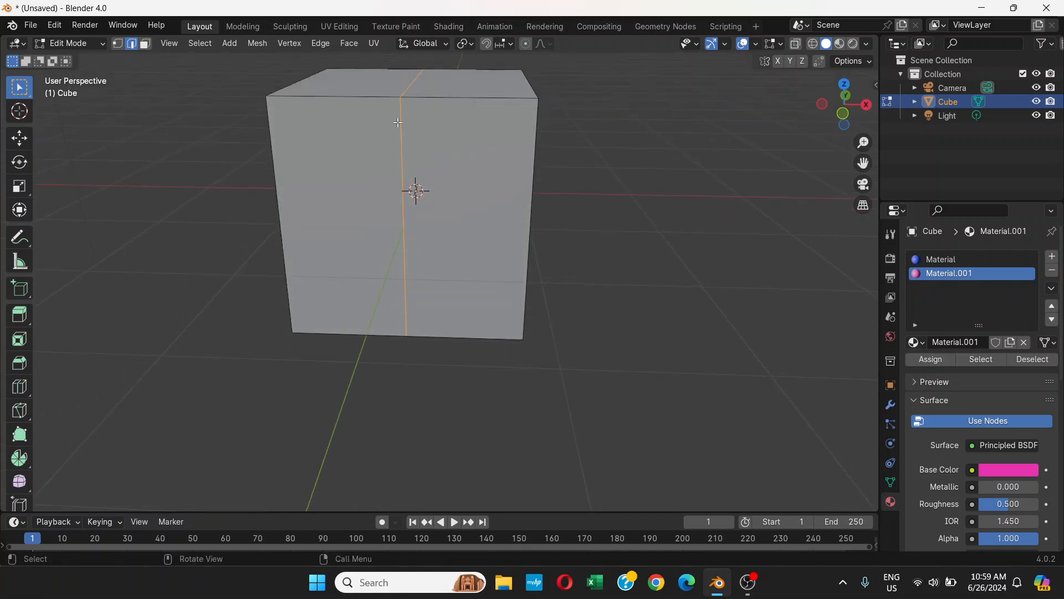
middle_drag(438, 88, 356, 104)
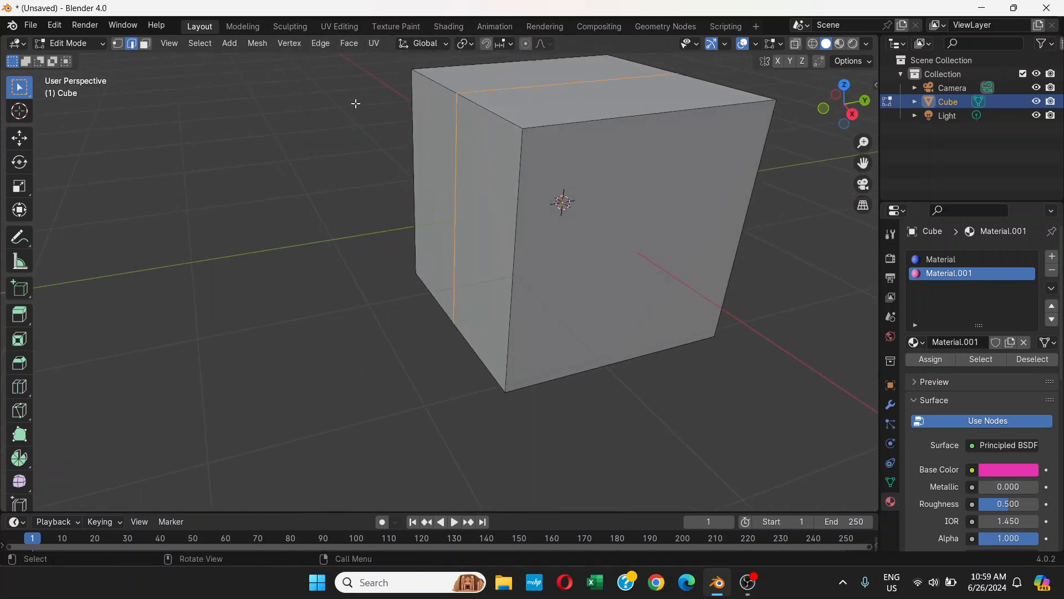
middle_drag(673, 144, 512, 120)
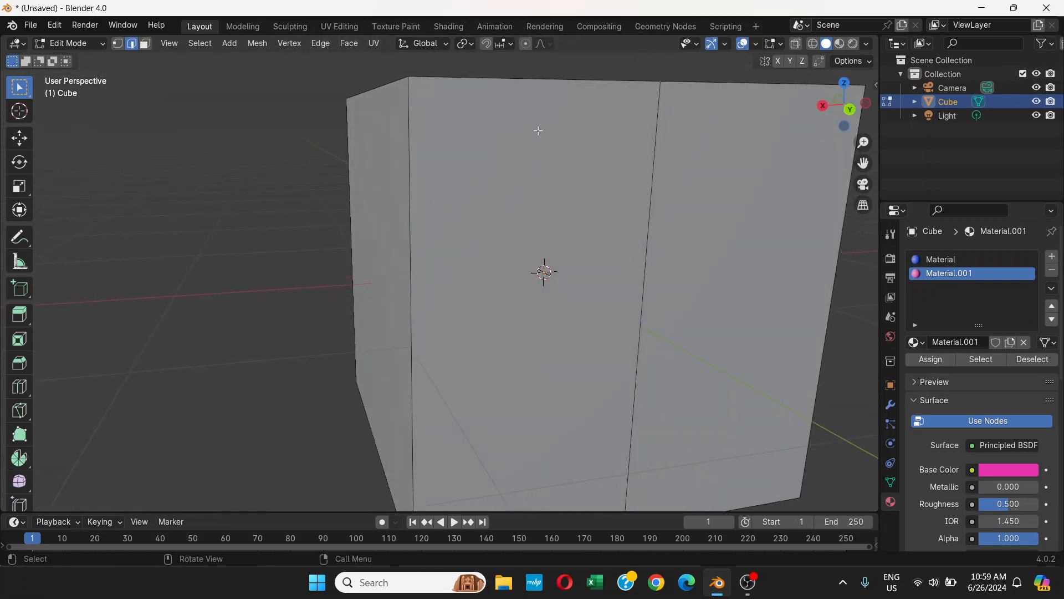
scroll(512, 120, down, 5)
middle_drag(563, 230, 655, 228)
scroll(440, 246, up, 4)
middle_drag(439, 246, 466, 255)
scroll(456, 250, down, 3)
click(612, 144)
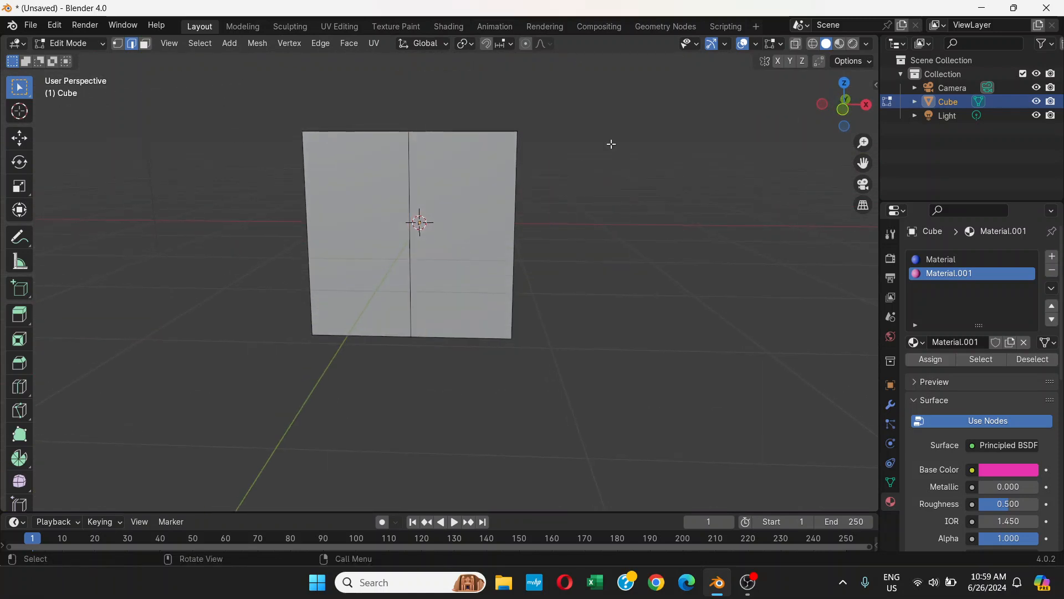
With X-ray on, box-select the entire central edge loop through the cube and view it from another angle
click(795, 45)
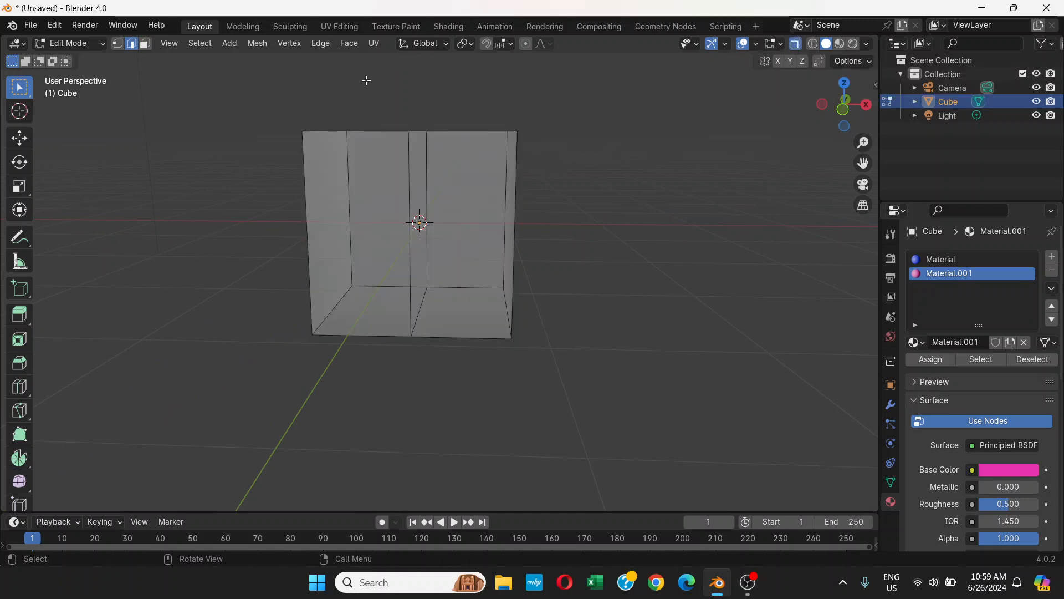
middle_drag(364, 75, 415, 164)
drag(386, 85, 441, 384)
middle_drag(527, 247, 580, 254)
mouse_move(418, 234)
middle_down()
mouse_move(415, 211)
mouse_move(432, 226)
middle_up()
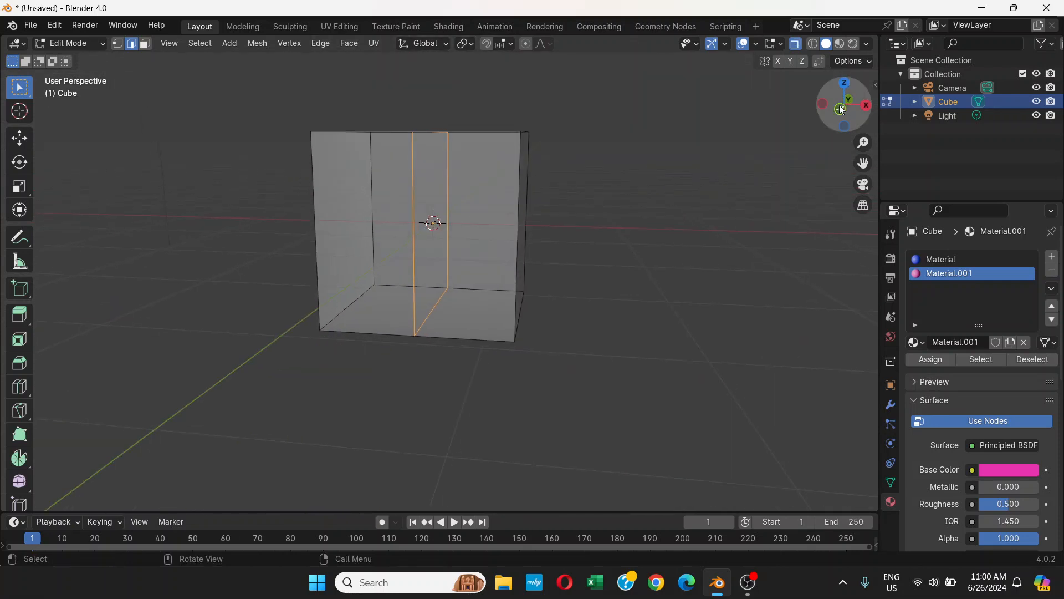
Turn X-ray off, switch the cube back to Object Mode, and view it from several angles
click(796, 46)
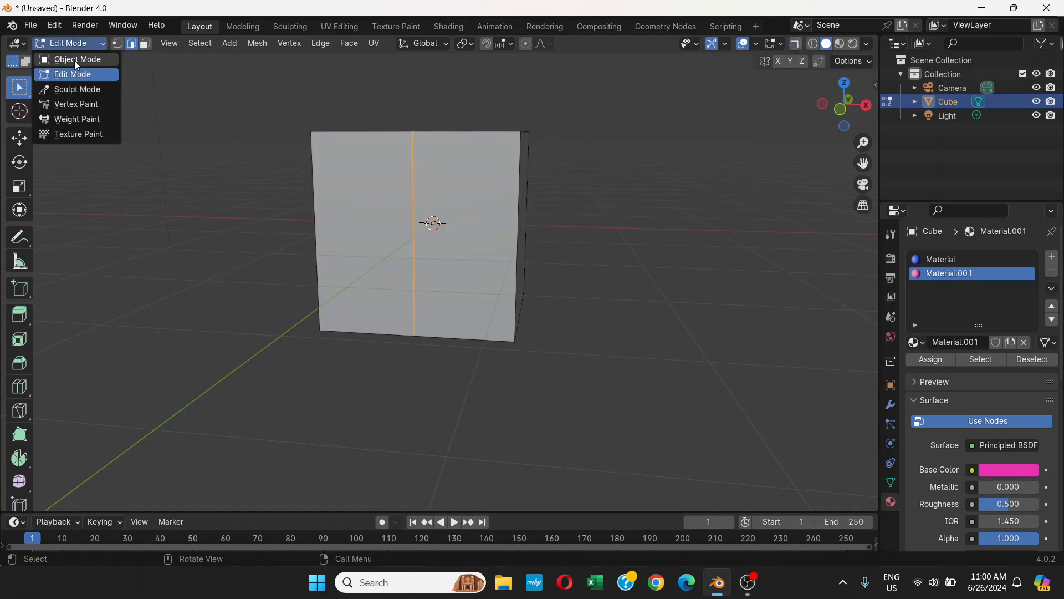
click(64, 61)
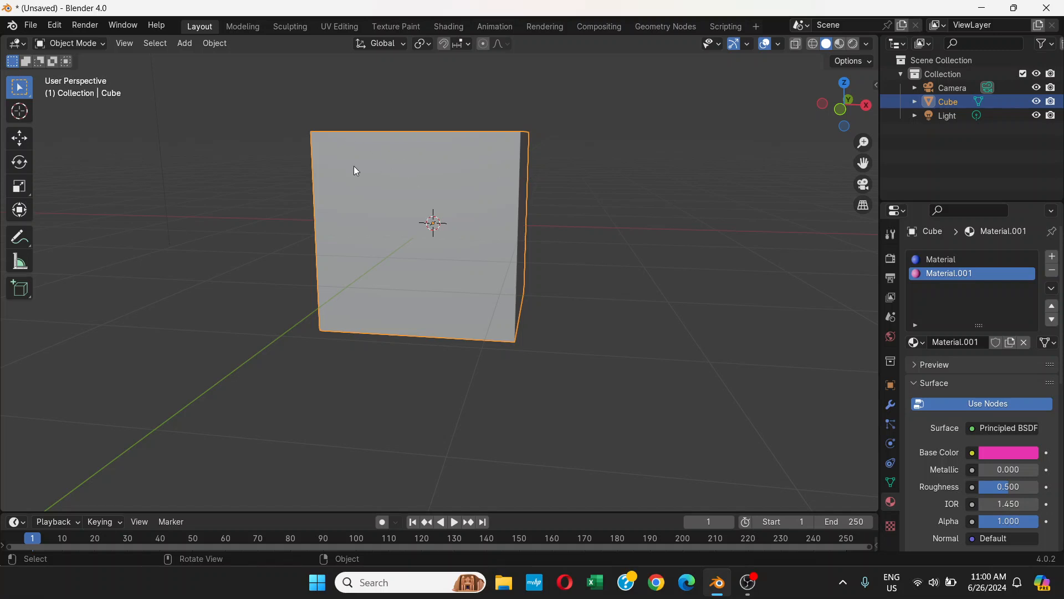
click(83, 44)
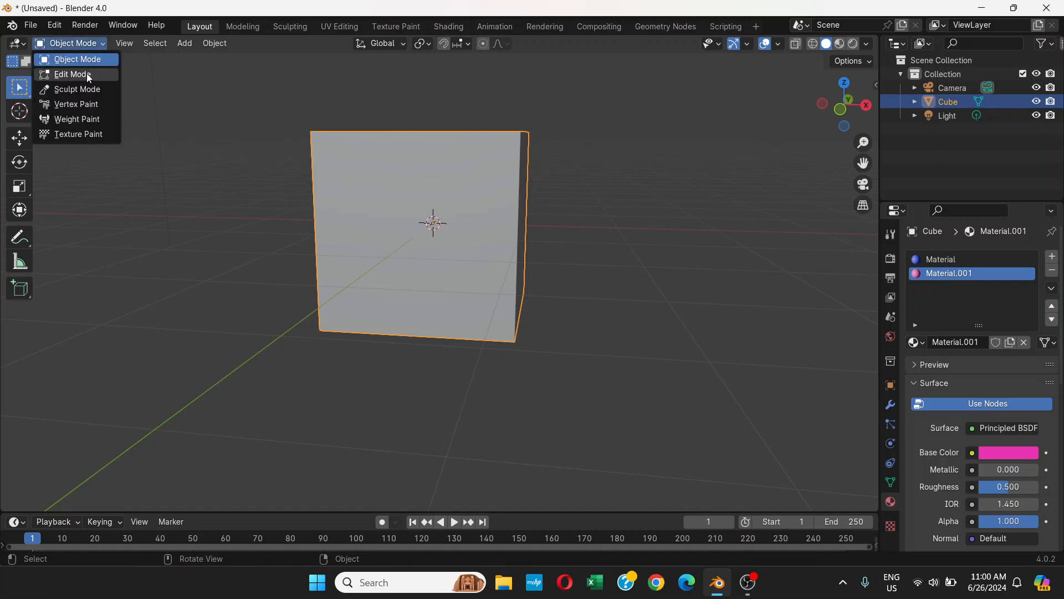
click(604, 166)
mouse_move(542, 202)
middle_down()
mouse_move(546, 219)
mouse_move(527, 188)
mouse_move(556, 243)
mouse_move(490, 220)
mouse_move(535, 193)
middle_up()
click(495, 177)
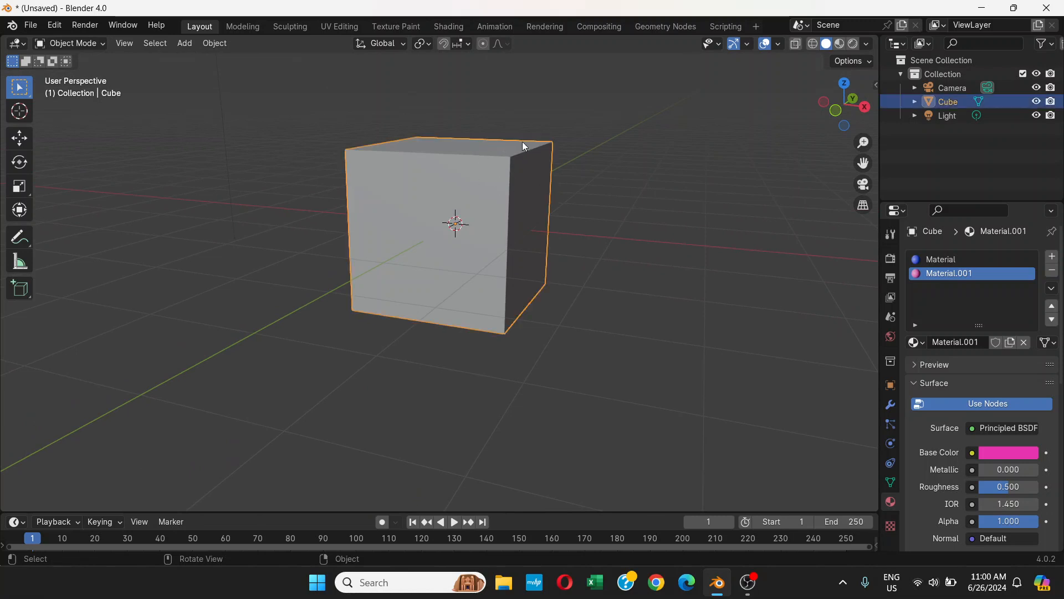
middle_drag(514, 189, 550, 198)
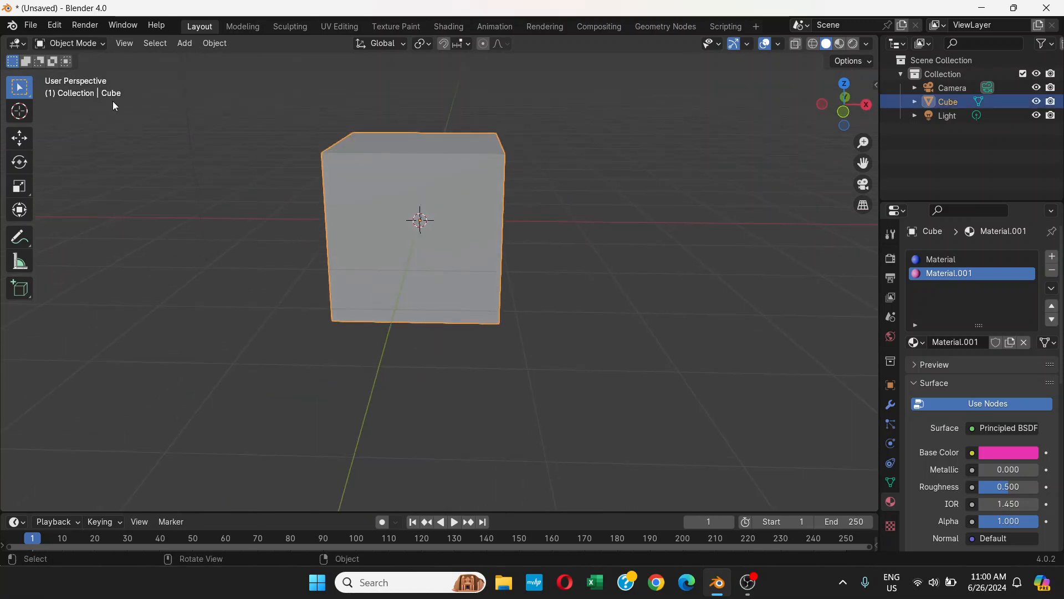
Put the cube in Edit Mode, clear the edge selection, and turn on X-ray to see its inner edges
click(85, 43)
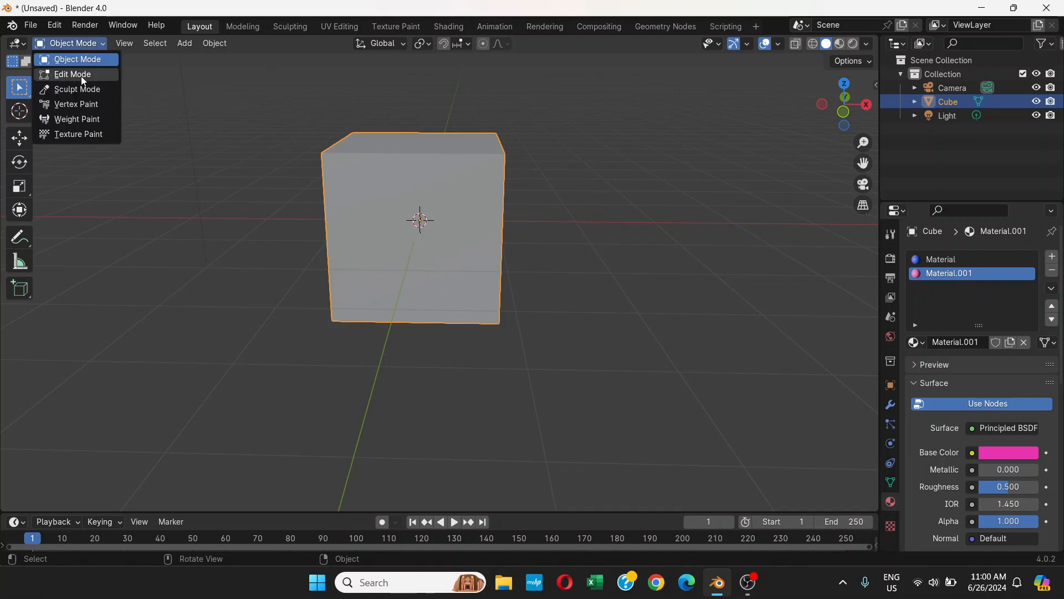
click(81, 75)
middle_drag(446, 161, 646, 200)
click(603, 209)
middle_drag(570, 209, 630, 193)
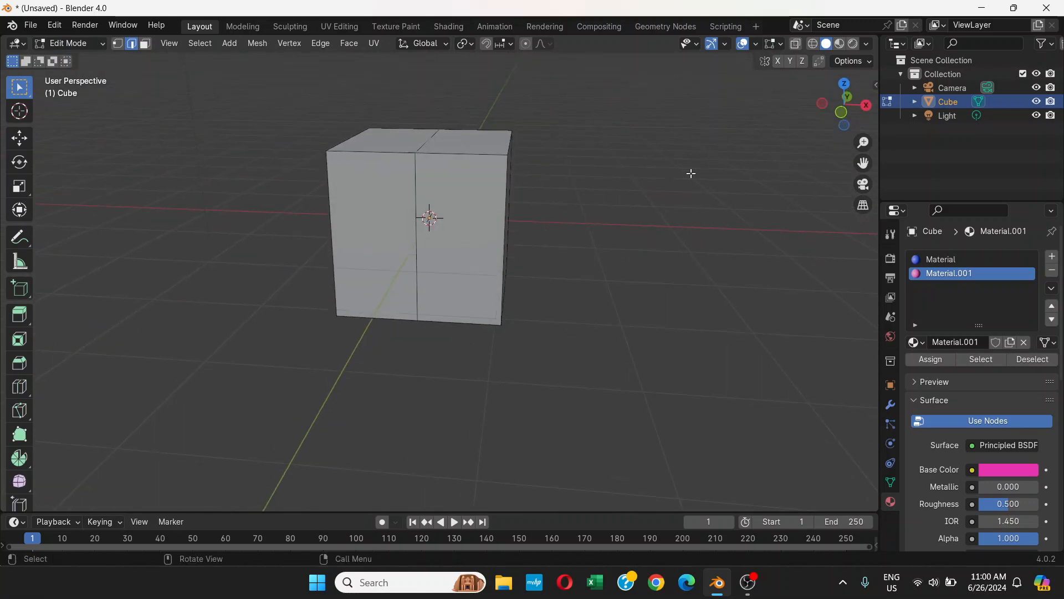
click(795, 45)
middle_drag(532, 199, 544, 176)
middle_drag(488, 225, 402, 180)
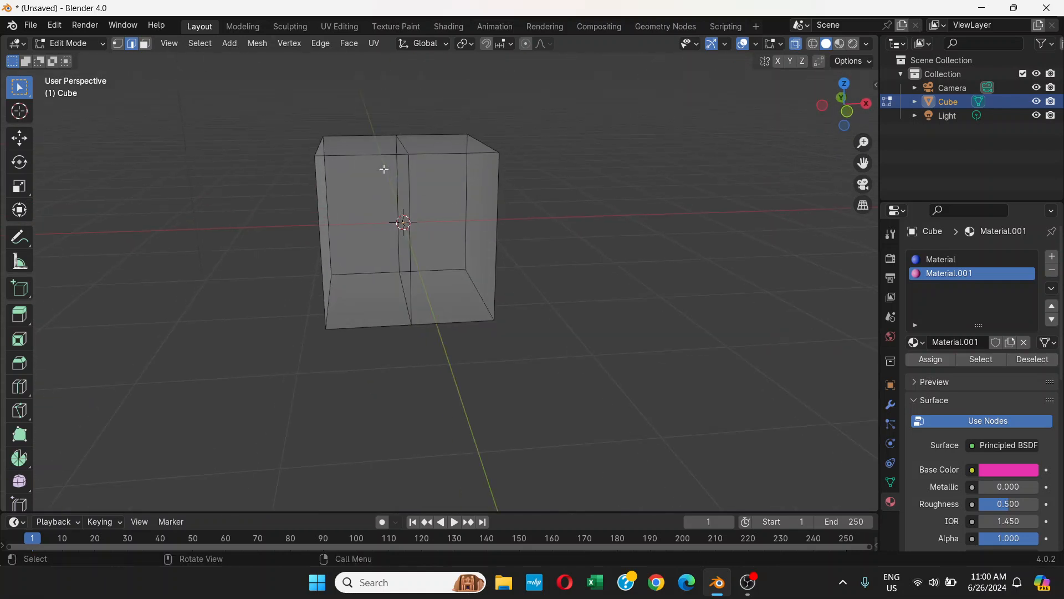
Try box-selecting across the cube's upper part in the X-ray view and clear the selection
drag(288, 121, 555, 180)
drag(578, 123, 263, 178)
click(625, 139)
mouse_move(589, 206)
middle_down()
mouse_move(533, 190)
mouse_move(565, 208)
mouse_move(572, 200)
middle_up()
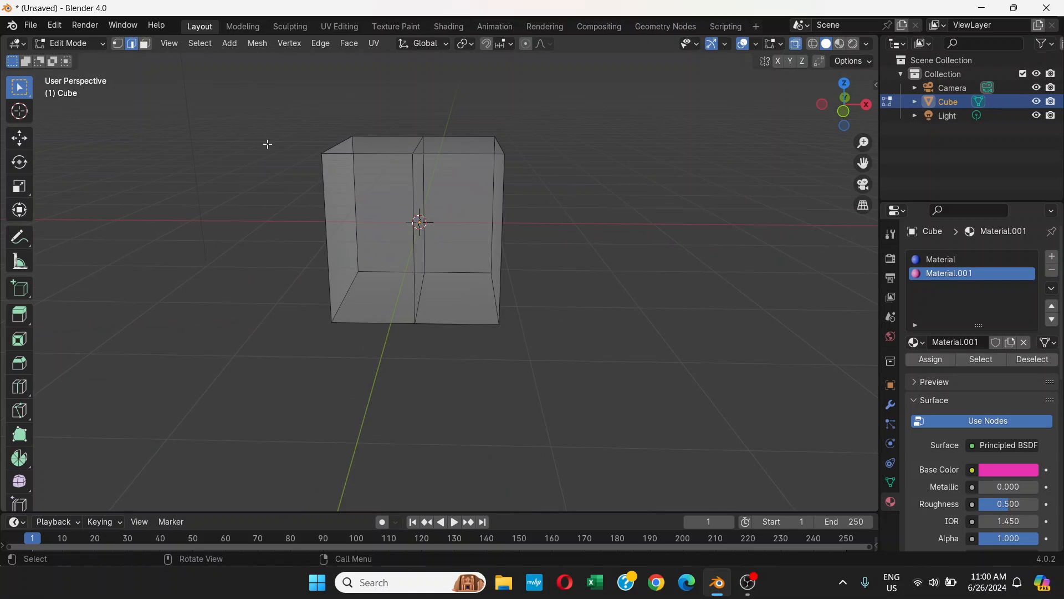
Select the right half of the front face's top edge, enable vertex selection, and move it freely up and outward
click(498, 154)
click(117, 43)
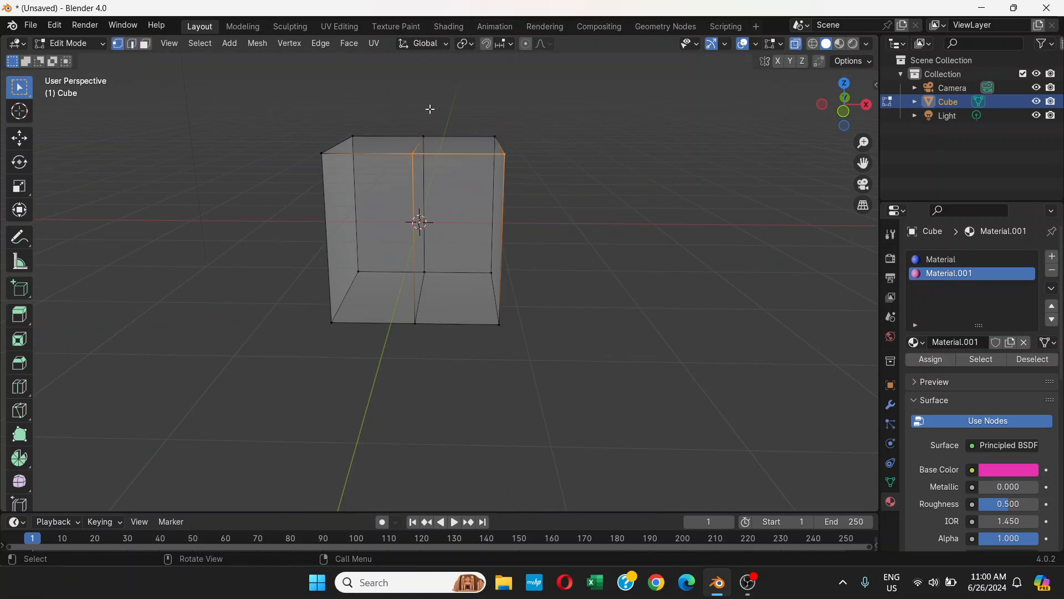
key(g)
click(599, 129)
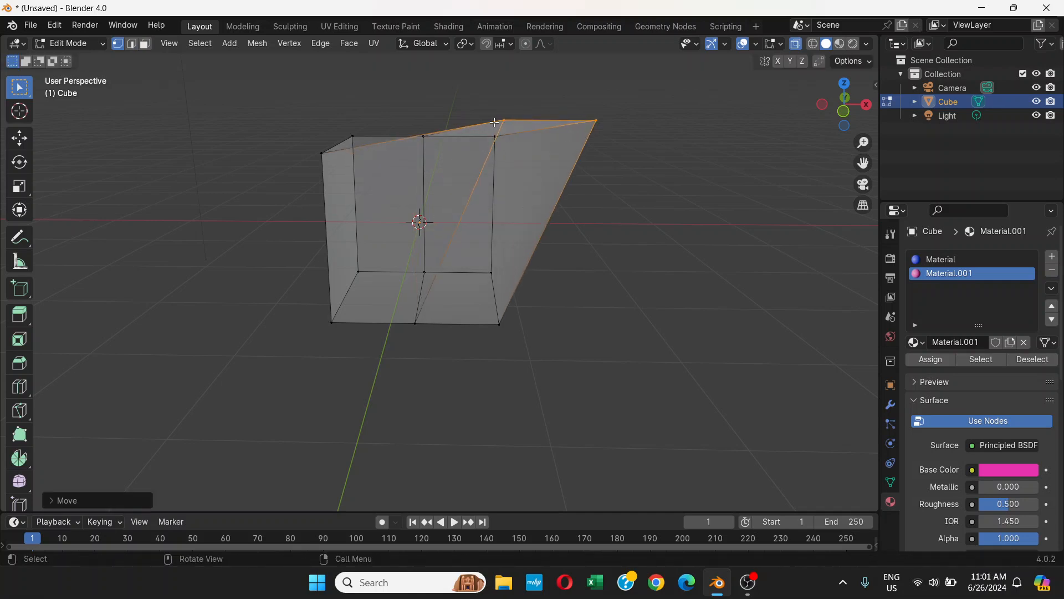
Move the loop cut's front upper vertex freely up and left, above the cube's back left corner
click(503, 117)
key(g)
click(364, 98)
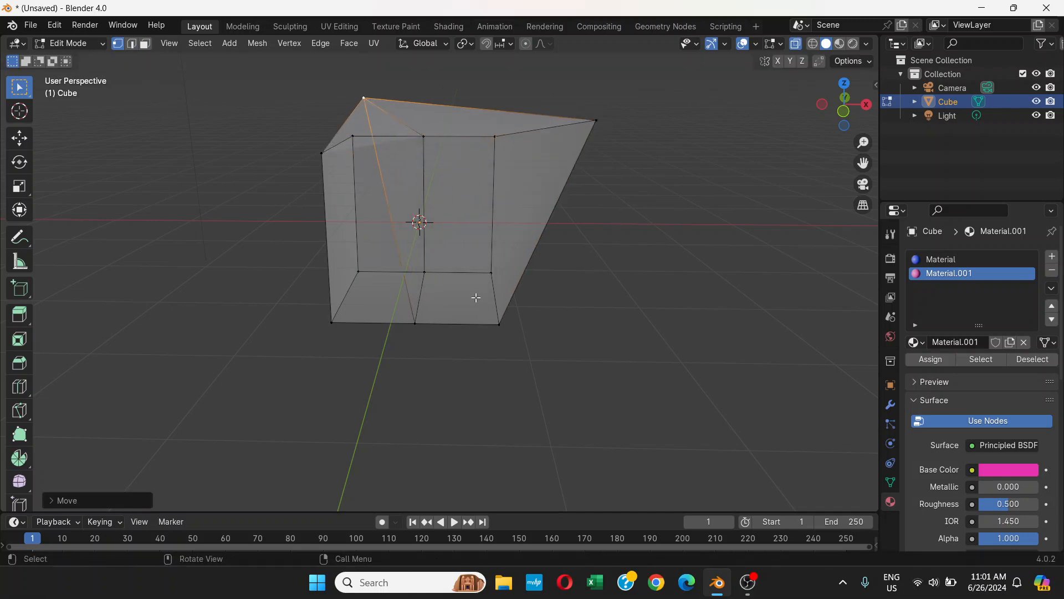
Move the front face's lower right corner vertex freely down and outward
click(500, 320)
key(g)
click(562, 352)
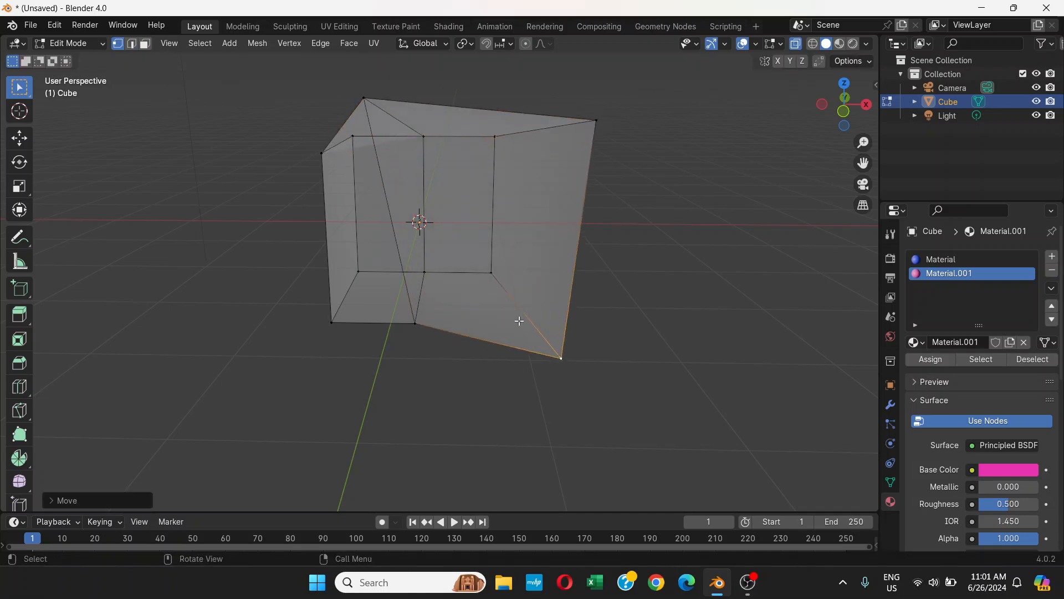
Undo the free vertex moves on the cube and switch from mesh editing to Object Mode
key(ctrl+z)
key(ctrl+z)
key(ctrl+z)
key(ctrl+z)
key(ctrl+z)
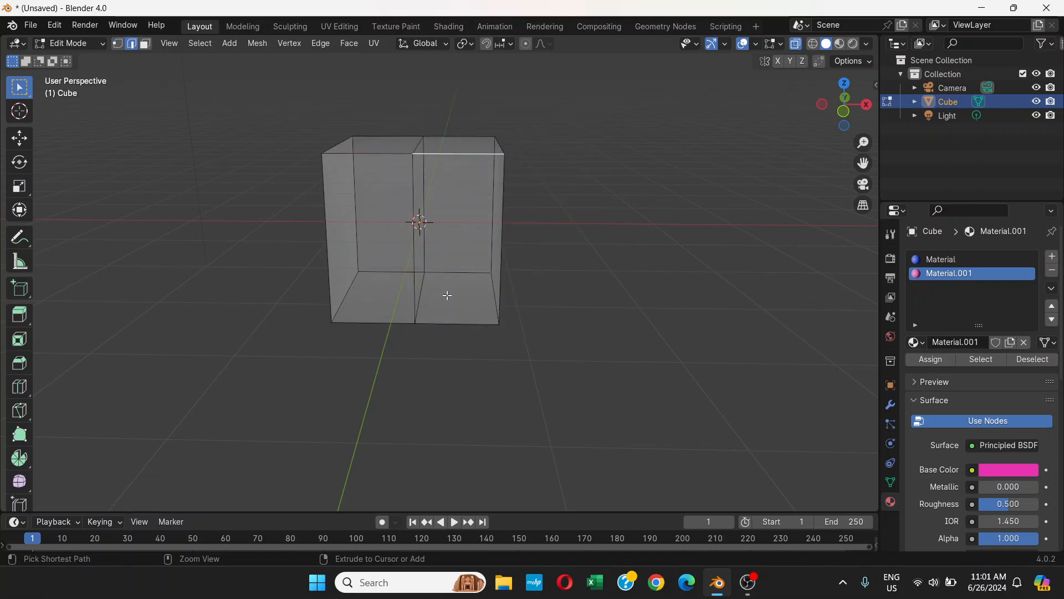
click(101, 42)
click(108, 58)
middle_drag(513, 167, 549, 218)
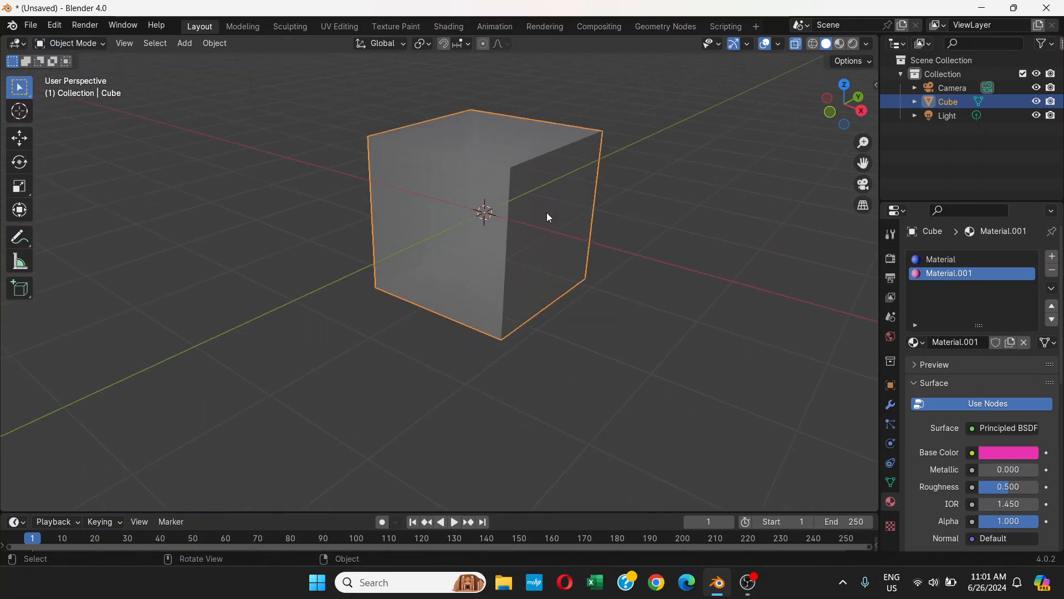
Try Wireframe shading on the cube, restore Solid shading, and turn off X-ray display
click(813, 47)
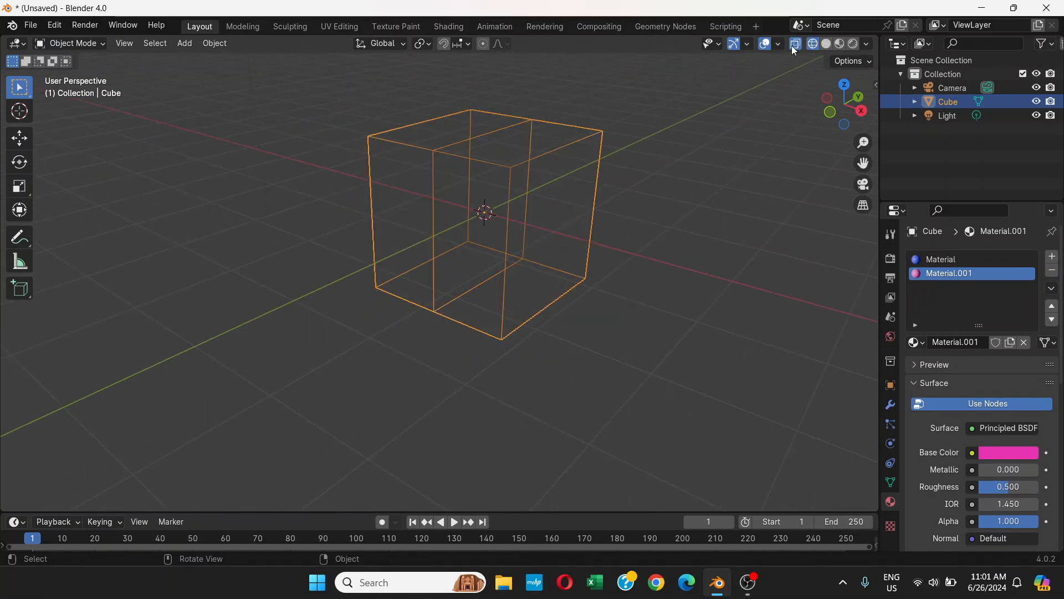
click(827, 46)
scroll(677, 161, down, 1)
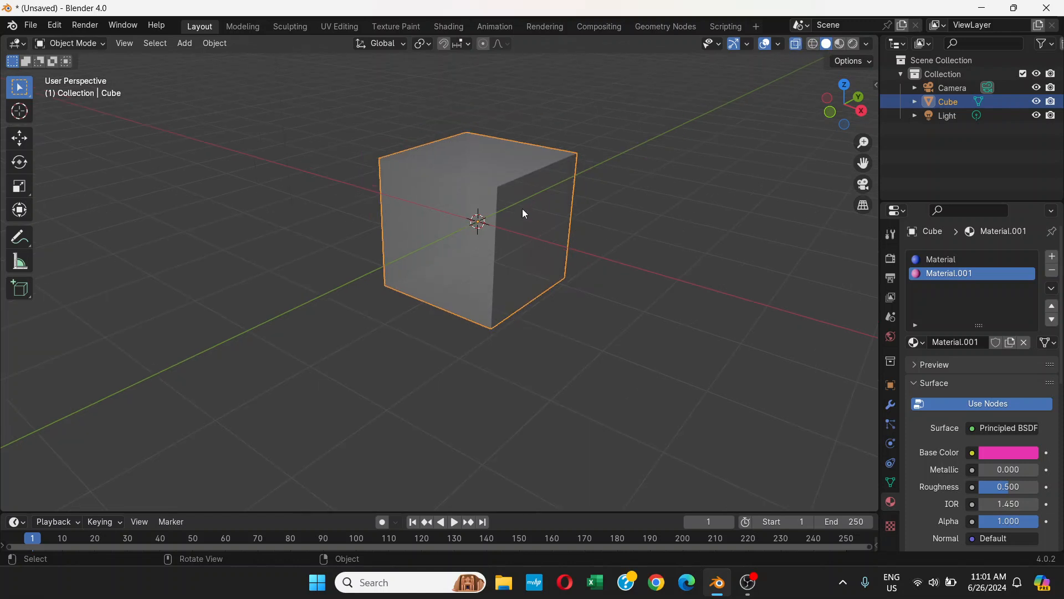
click(795, 44)
middle_drag(643, 194, 501, 219)
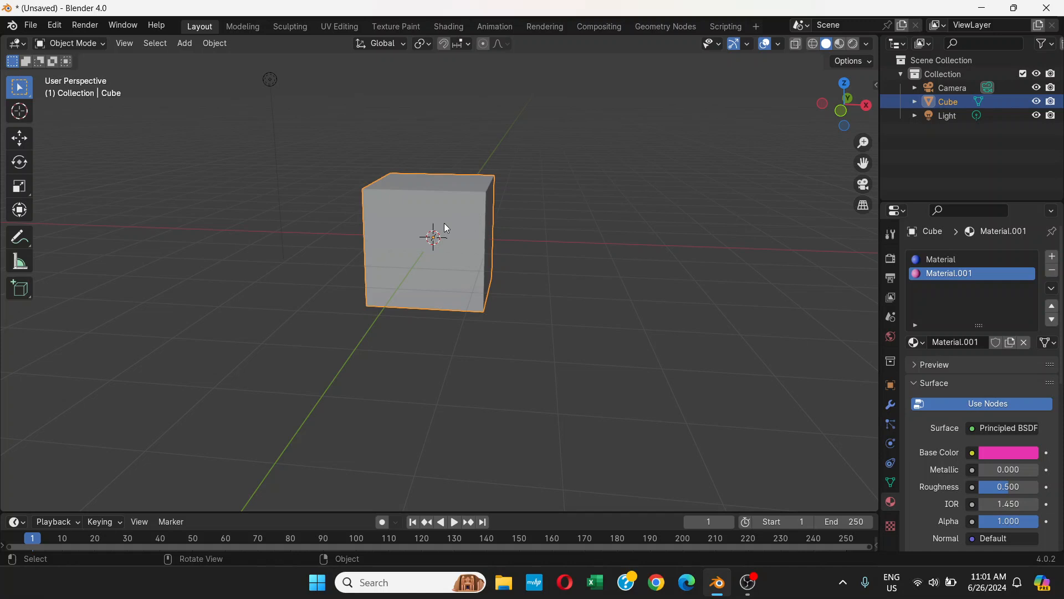
Try moving the cube freely and along its X and Z axis handles with the Move tool, and undo the moves
key(g)
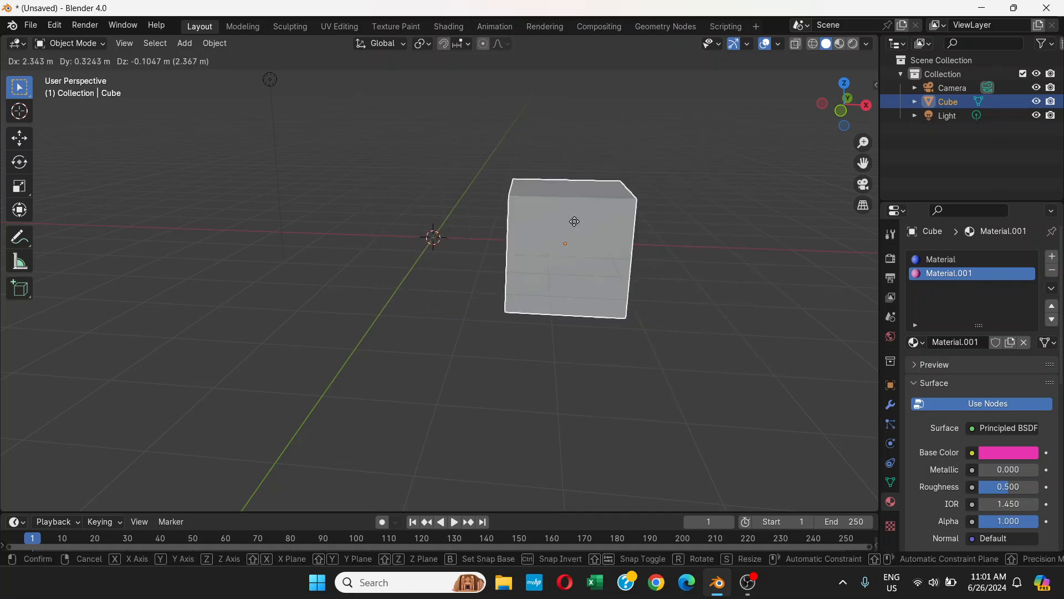
right_click(577, 239)
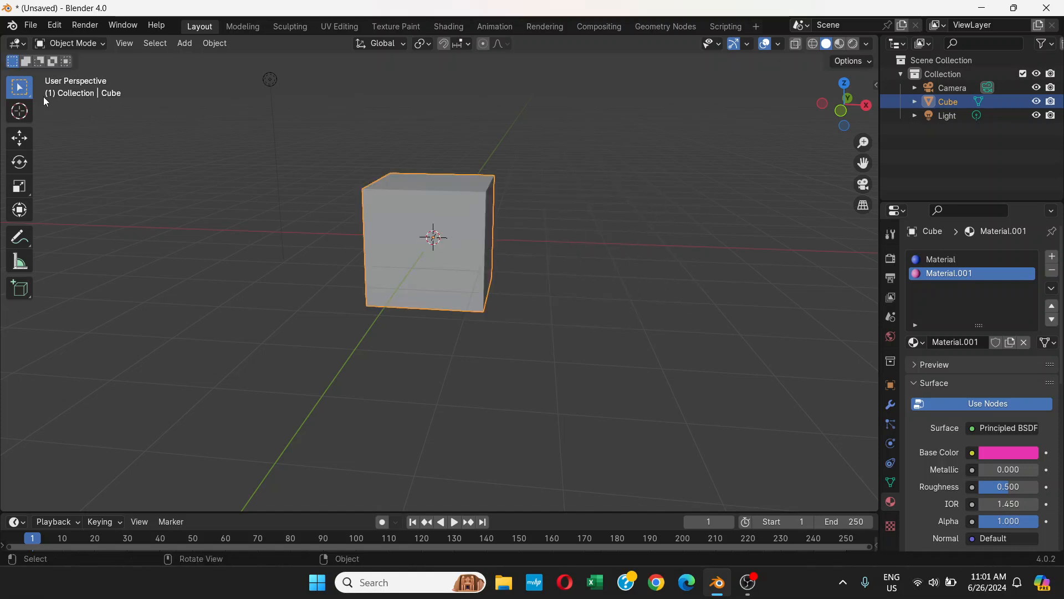
click(19, 148)
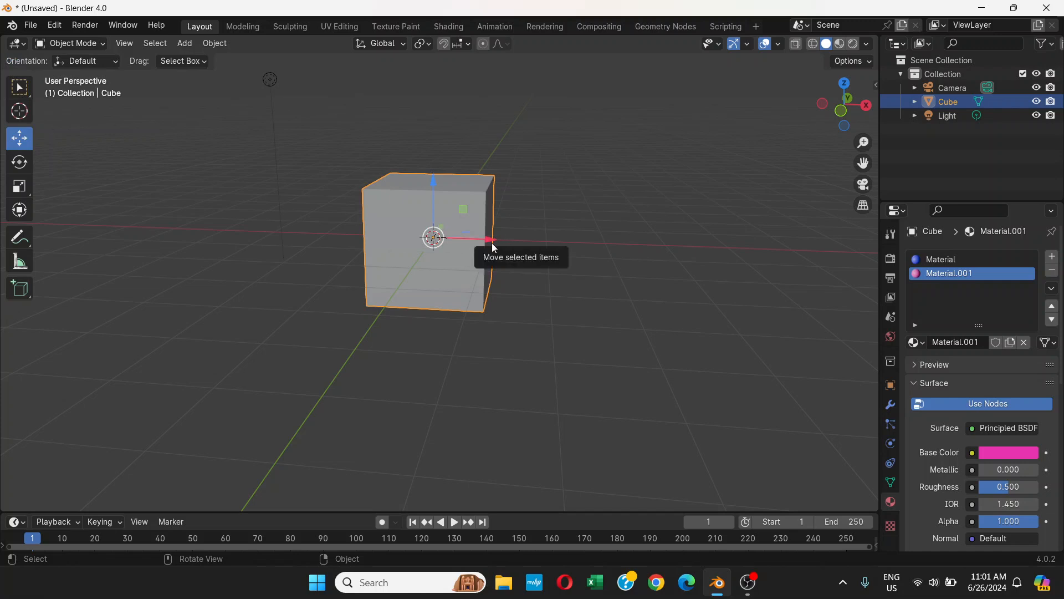
drag(493, 244, 608, 245)
drag(546, 195, 546, 151)
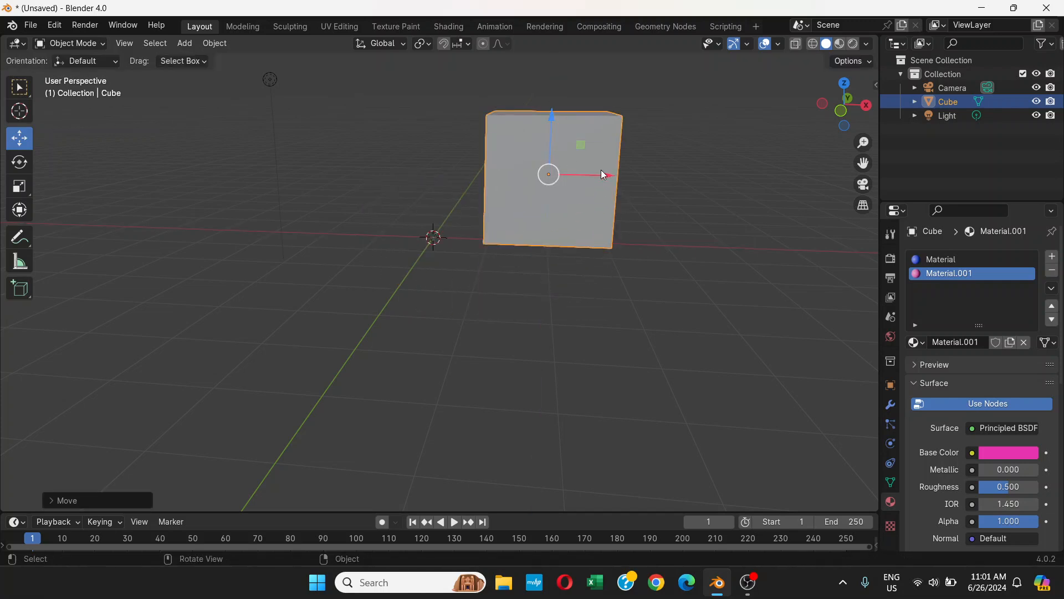
key(ctrl+z)
key(ctrl+z)
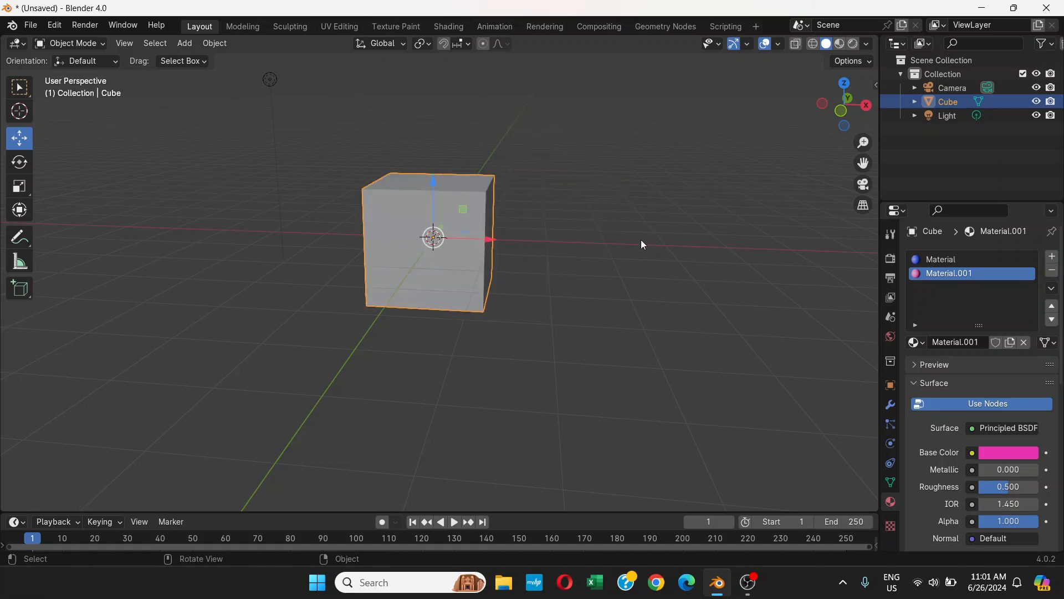
Deselect and reselect the cube, and reactivate the Select Box tool
click(540, 310)
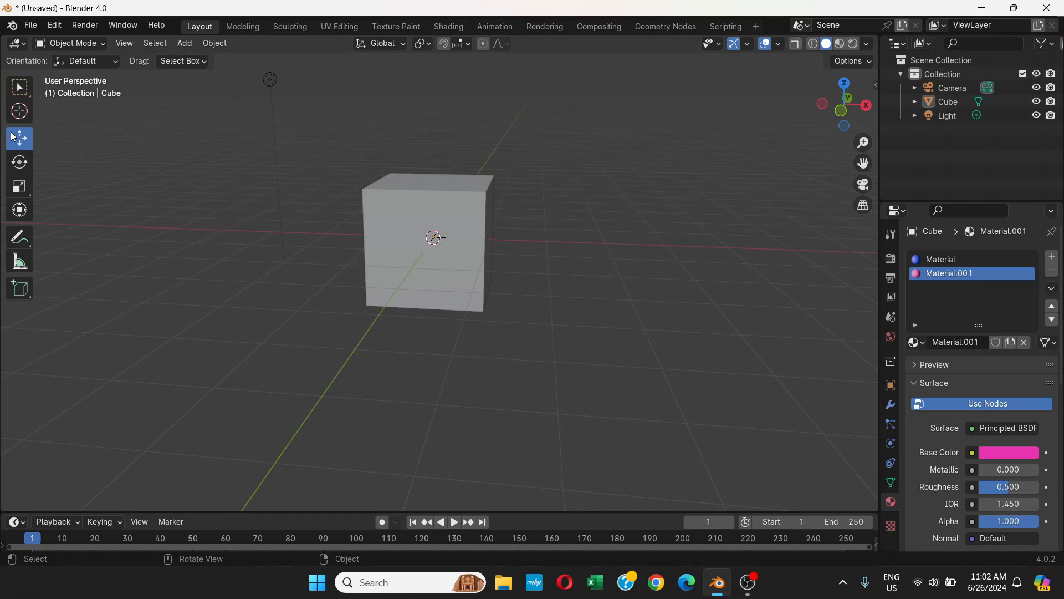
click(439, 218)
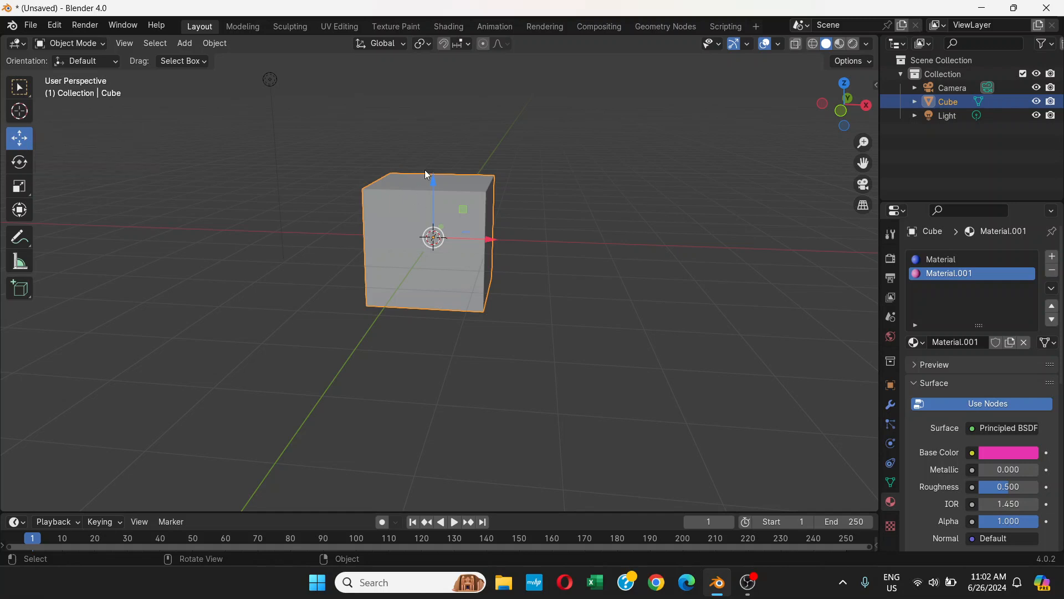
key(alt+a)
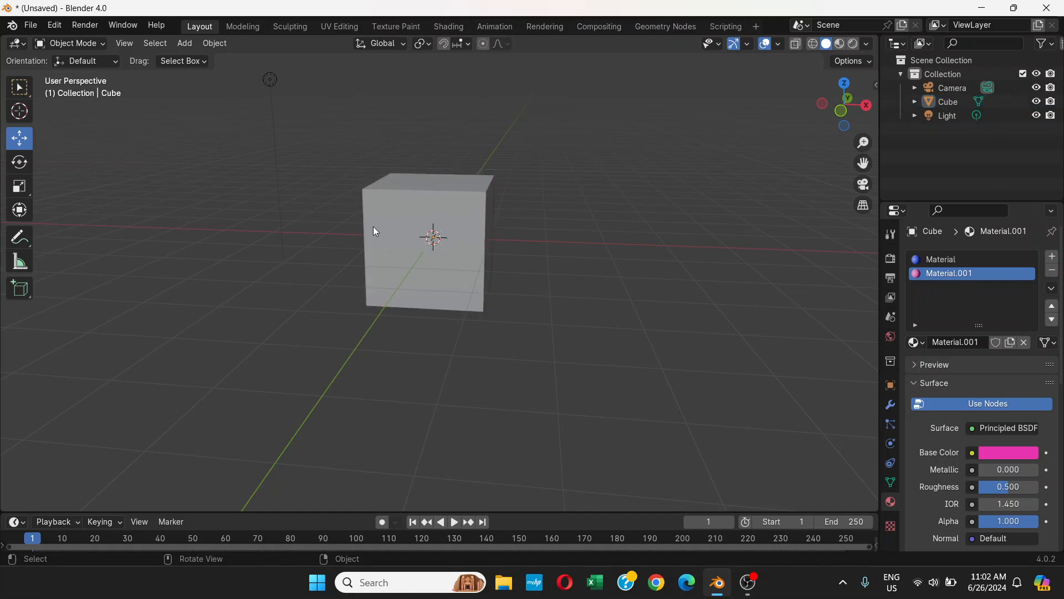
click(451, 222)
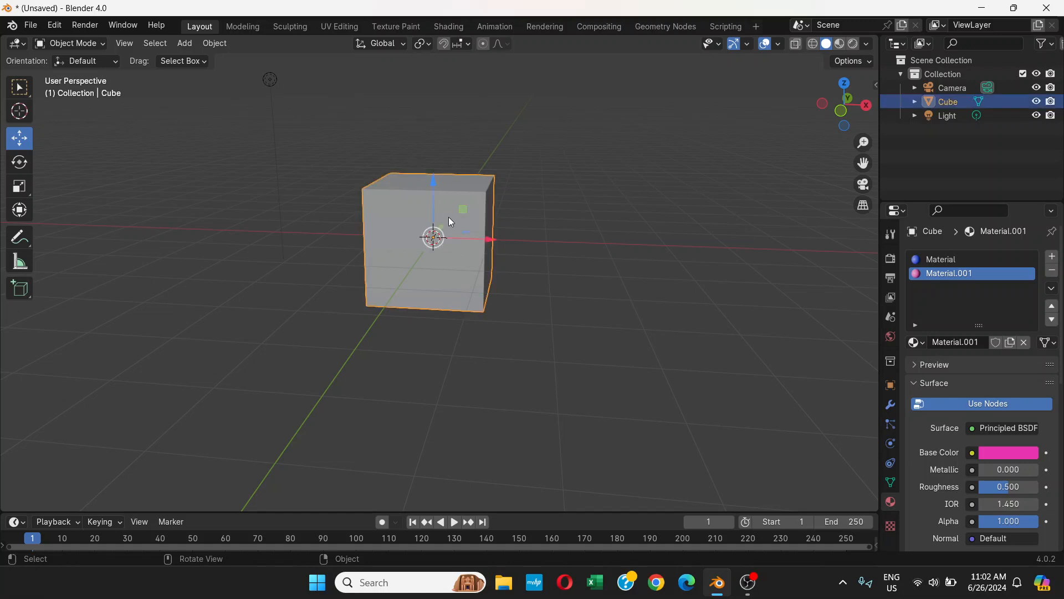
click(20, 93)
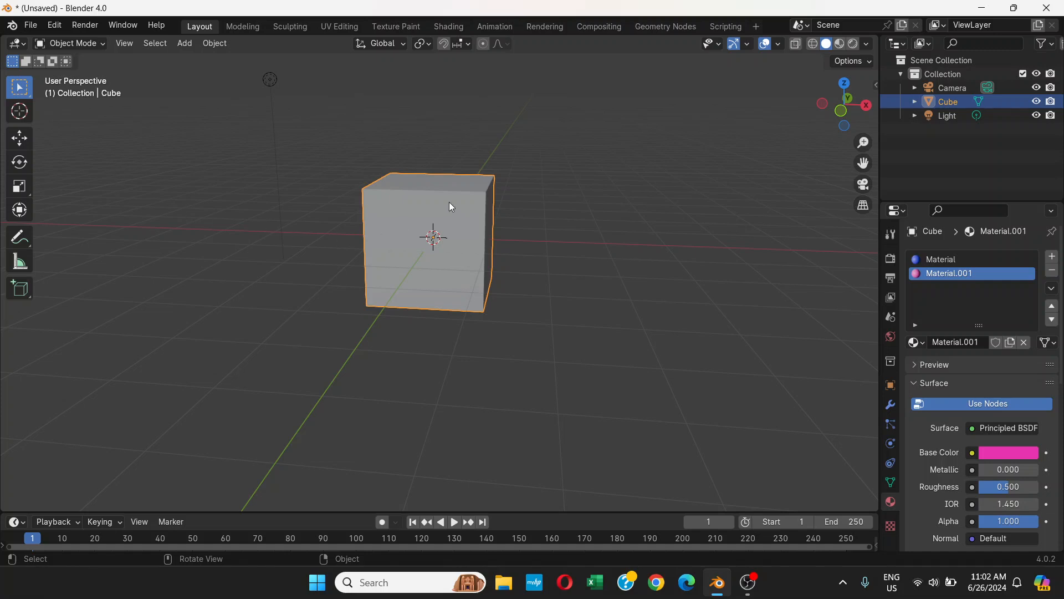
Try moving the cube constrained to the global X axis and to the global Y axis, cancelling each move
key(g)
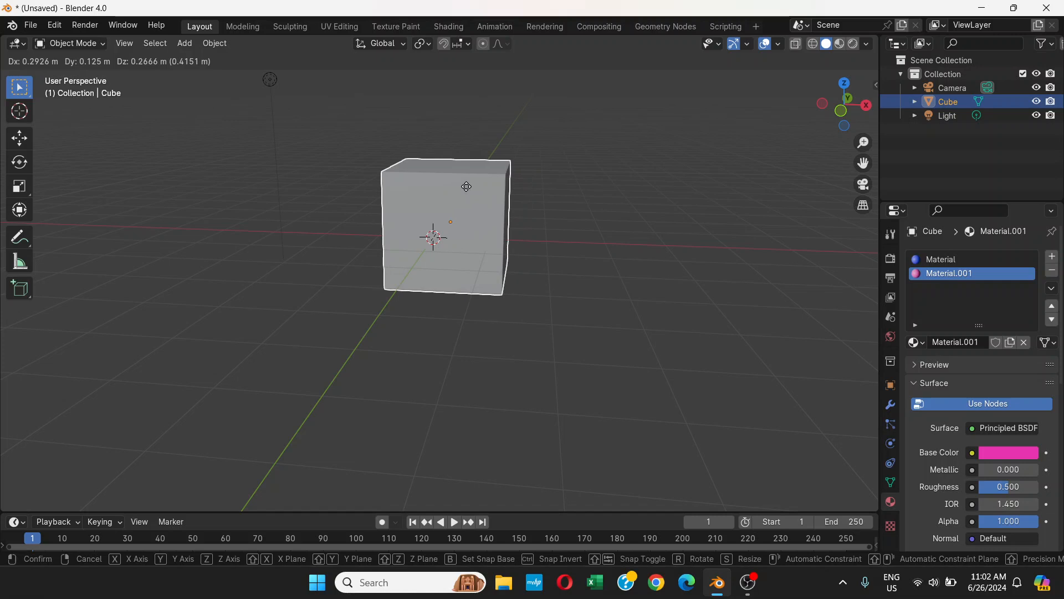
key(x)
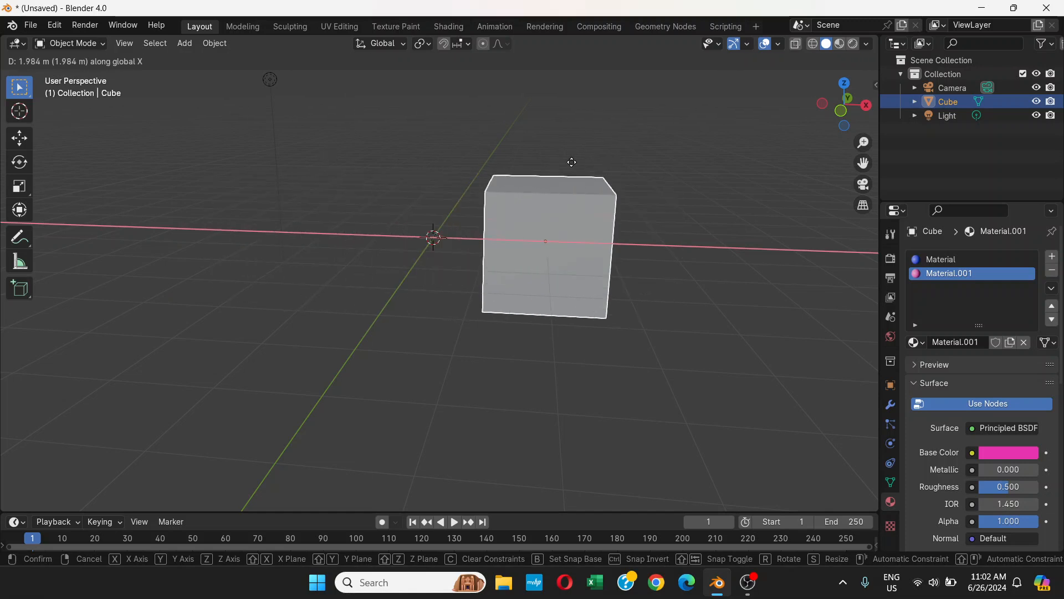
right_click(434, 167)
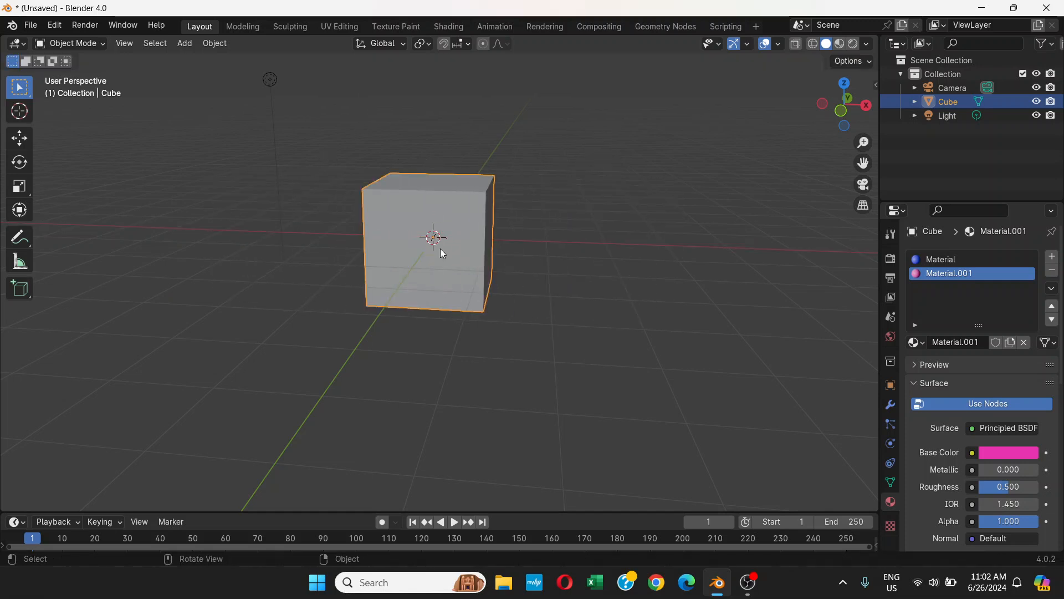
key(g)
key(y)
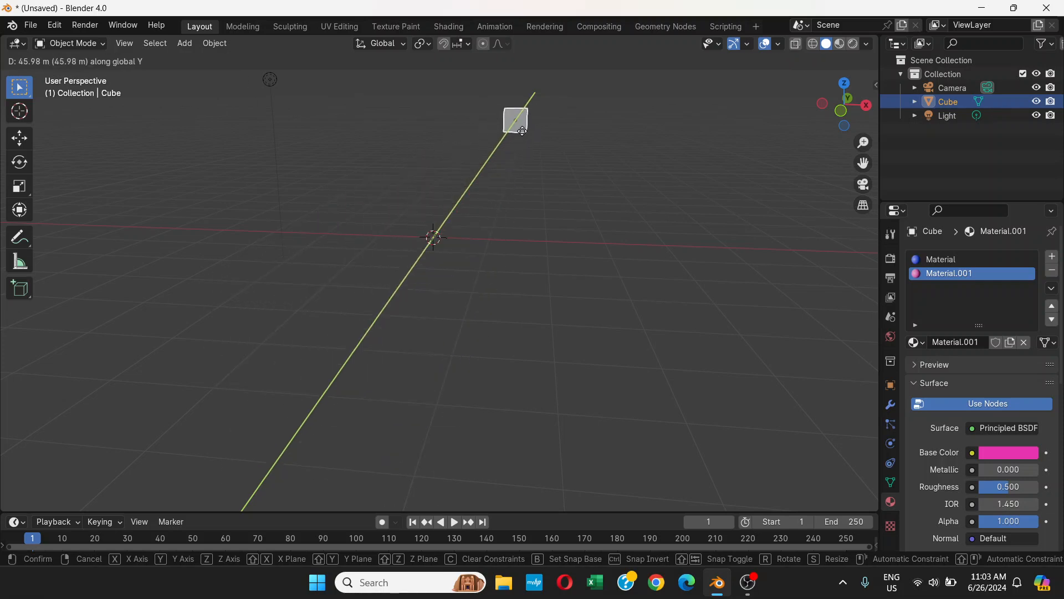
right_click(411, 244)
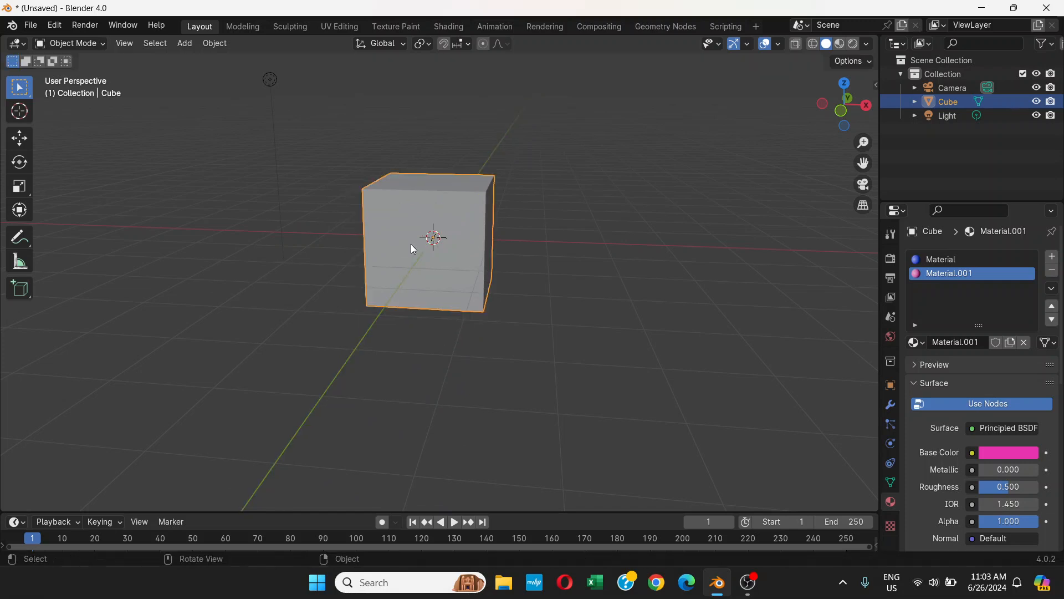
Try moving the cube constrained to the global Z axis and cancel the move
key(g)
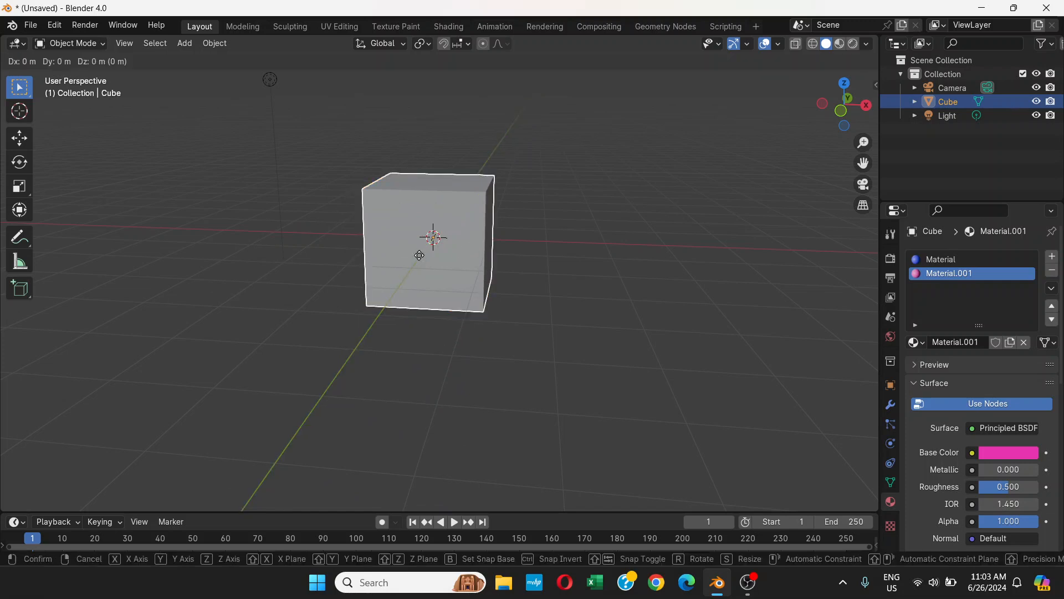
key(z)
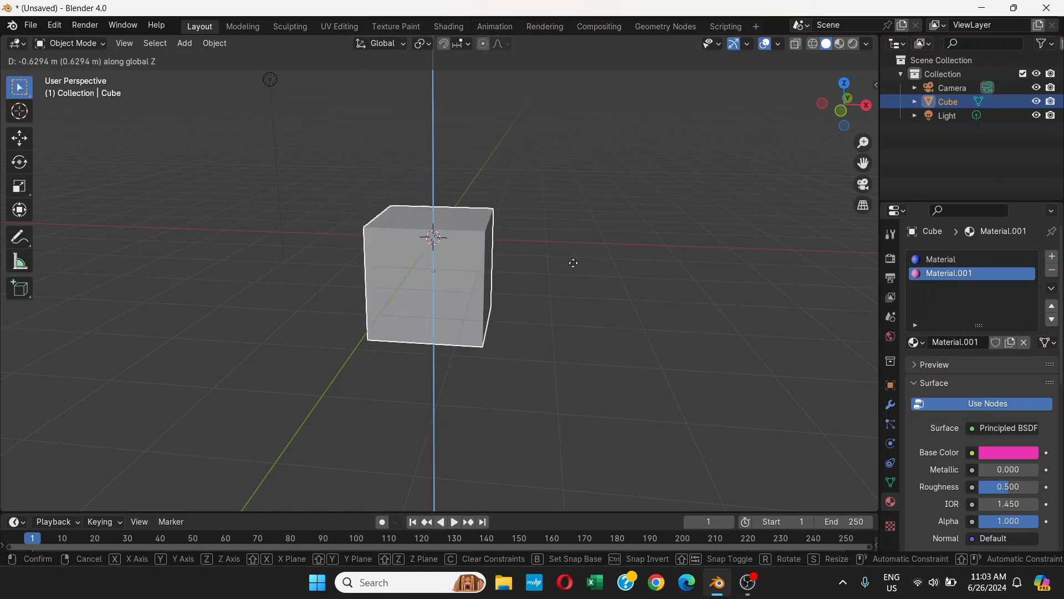
right_click(540, 256)
scroll(514, 249, down, 1)
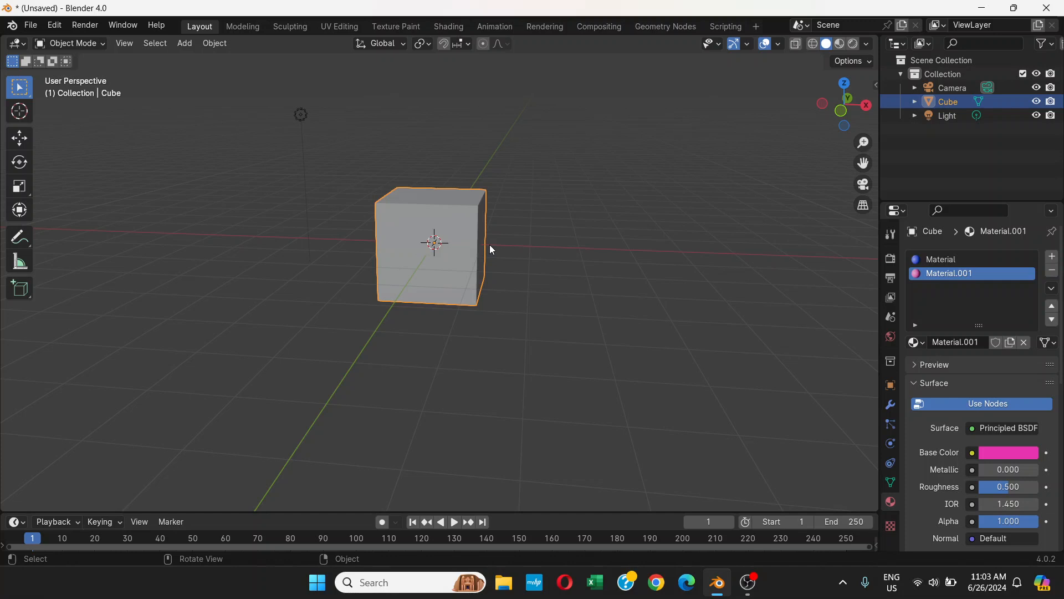
Try rotating the cube freely and around the global X axis, cancelling each rotation
key(r)
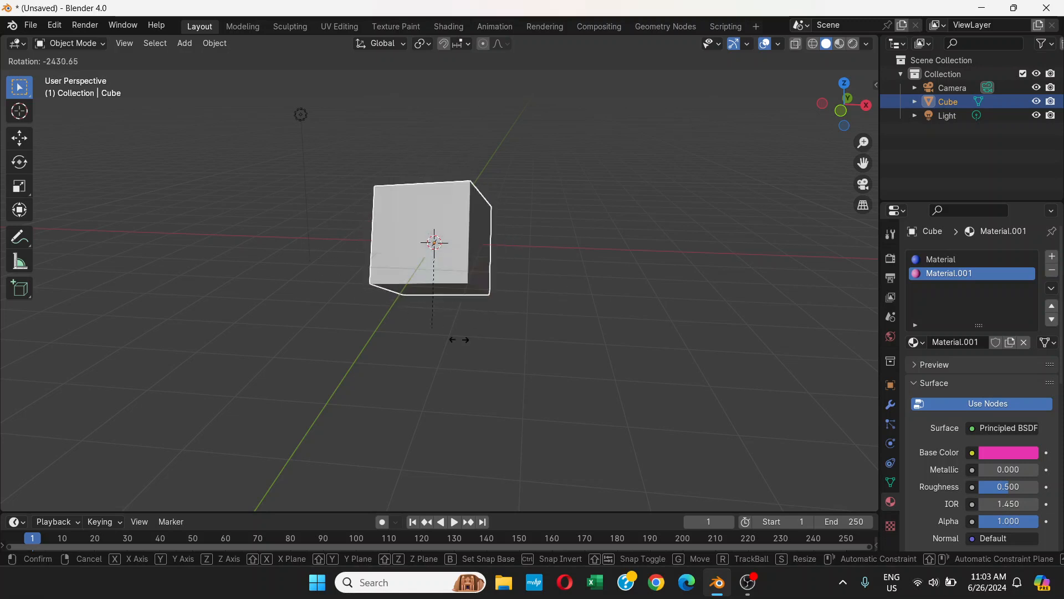
key(Escape)
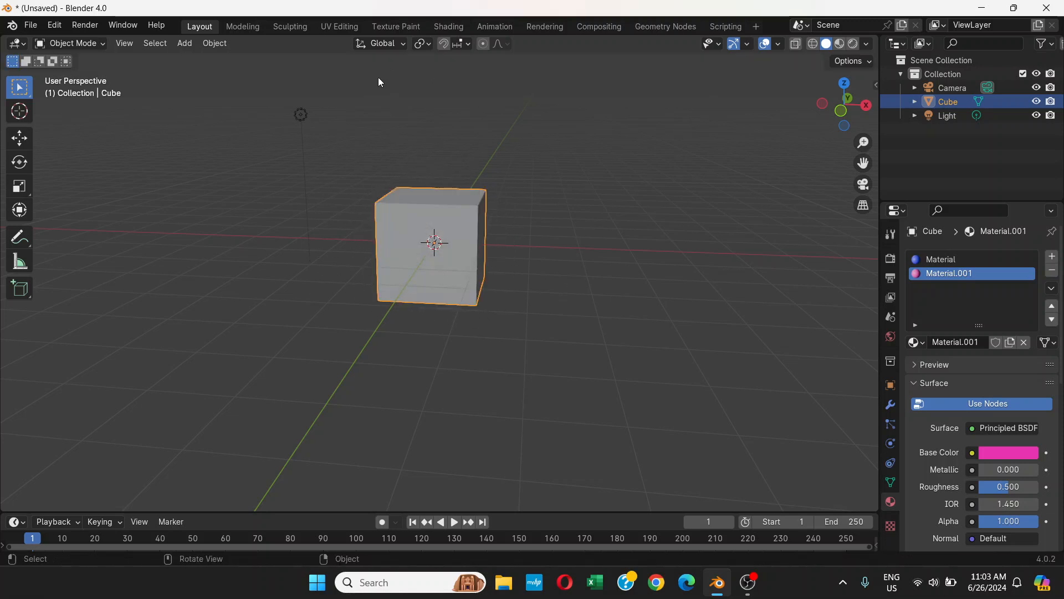
key(r)
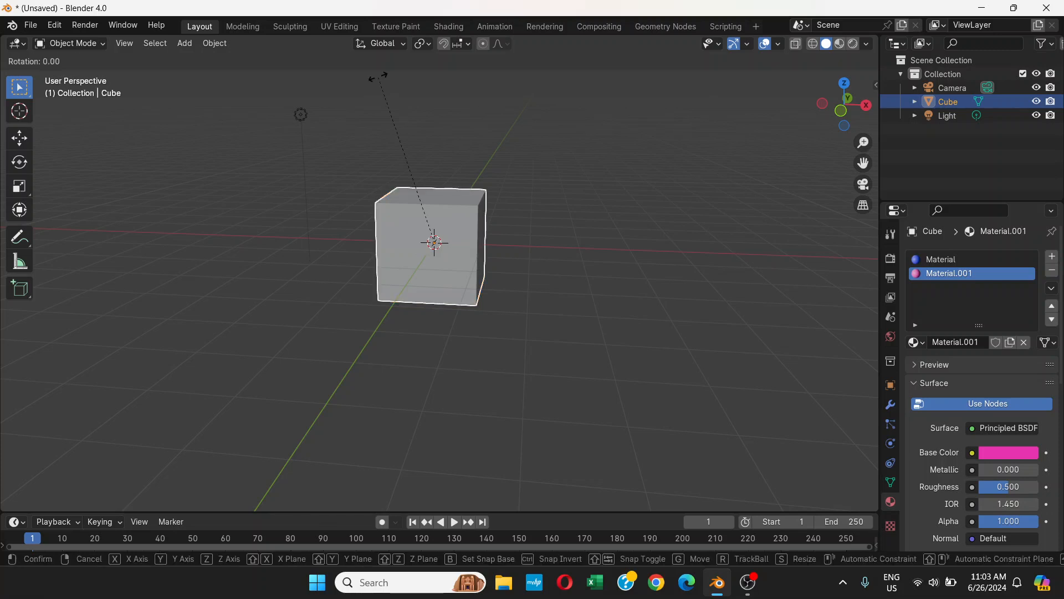
key(x)
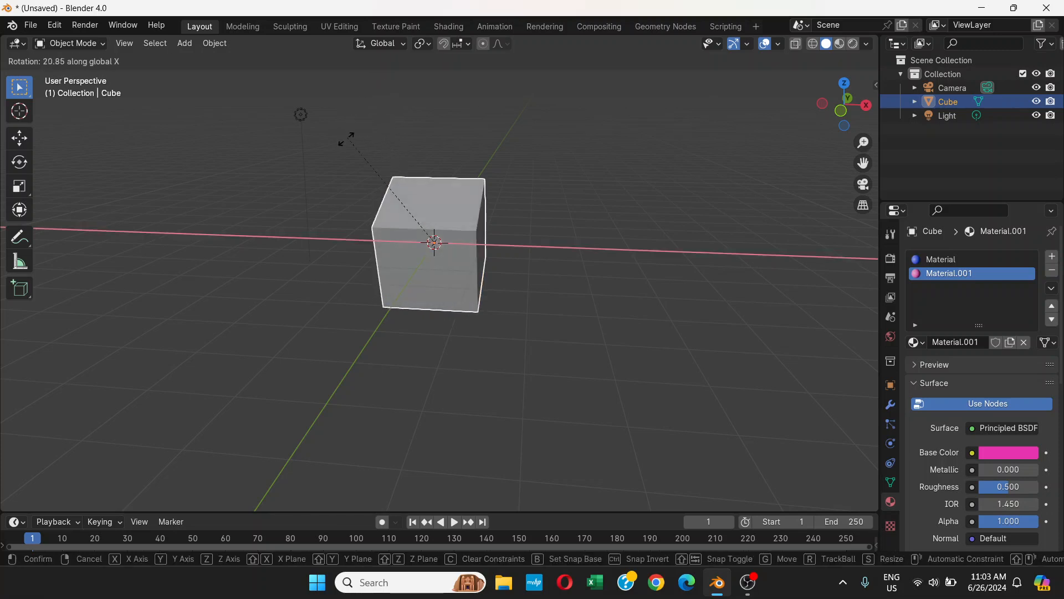
right_click(401, 207)
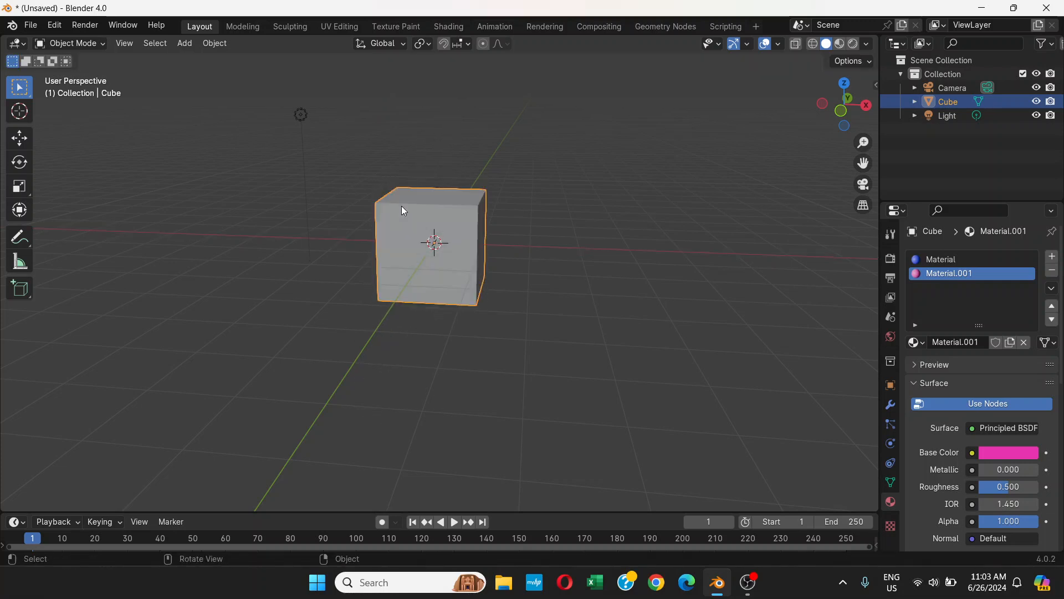
Try rotating the cube around the global Y axis and around the global Z axis, cancelling each rotation
key(r)
key(y)
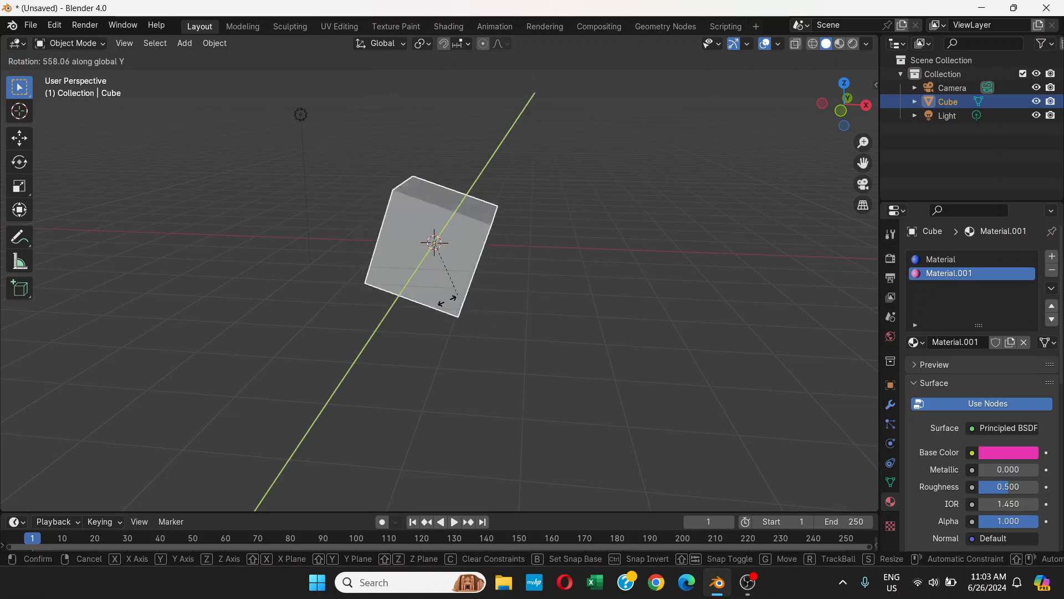
right_click(350, 258)
key(r)
key(z)
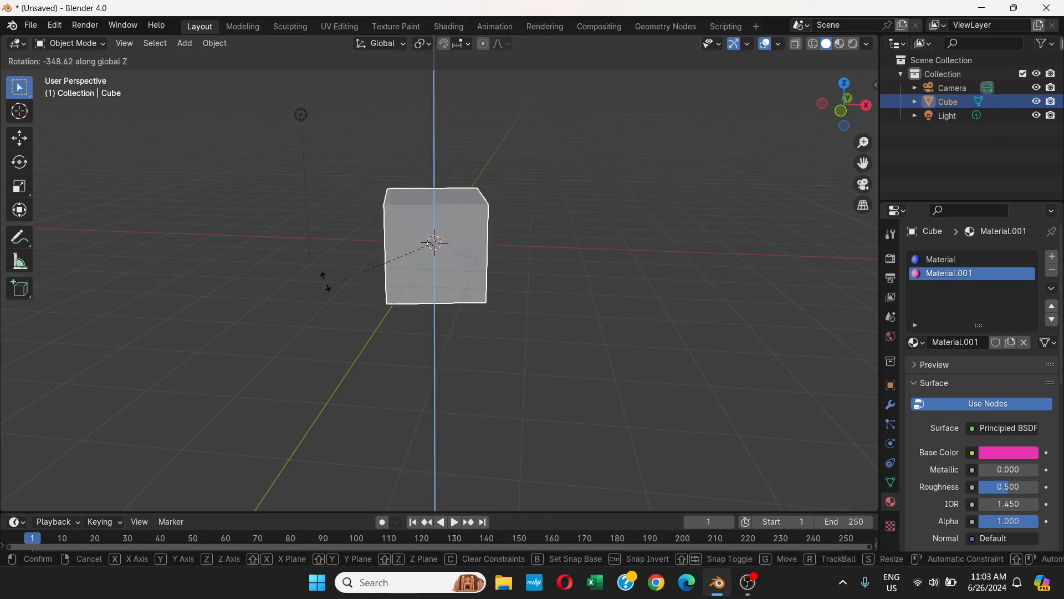
right_click(266, 249)
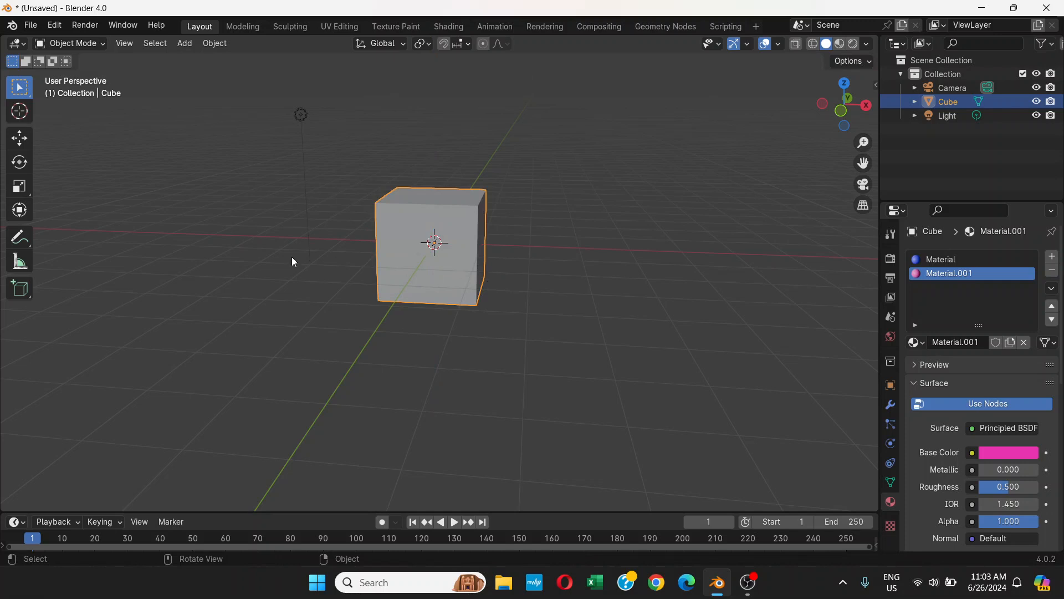
Try rotating the cube around its Y and X axis rings with the Rotate tool, and undo the rotations
click(22, 163)
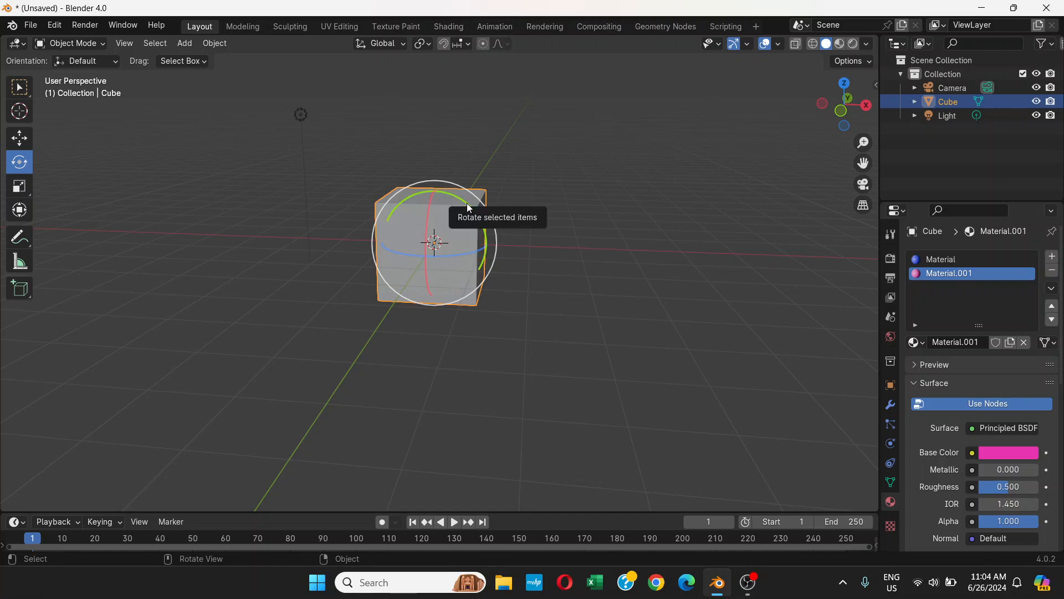
drag(469, 208, 481, 279)
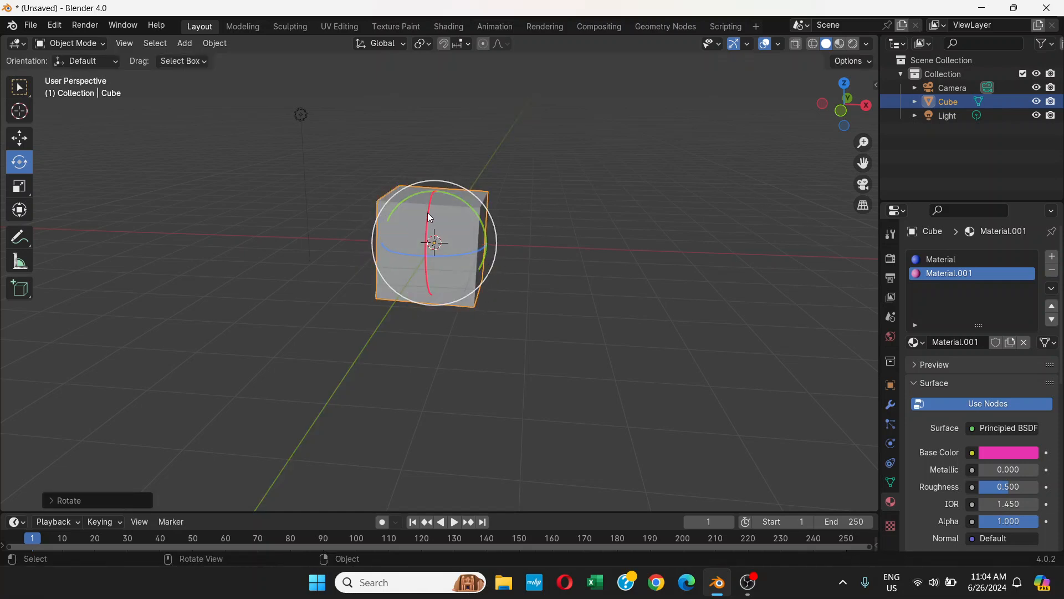
drag(429, 213, 538, 249)
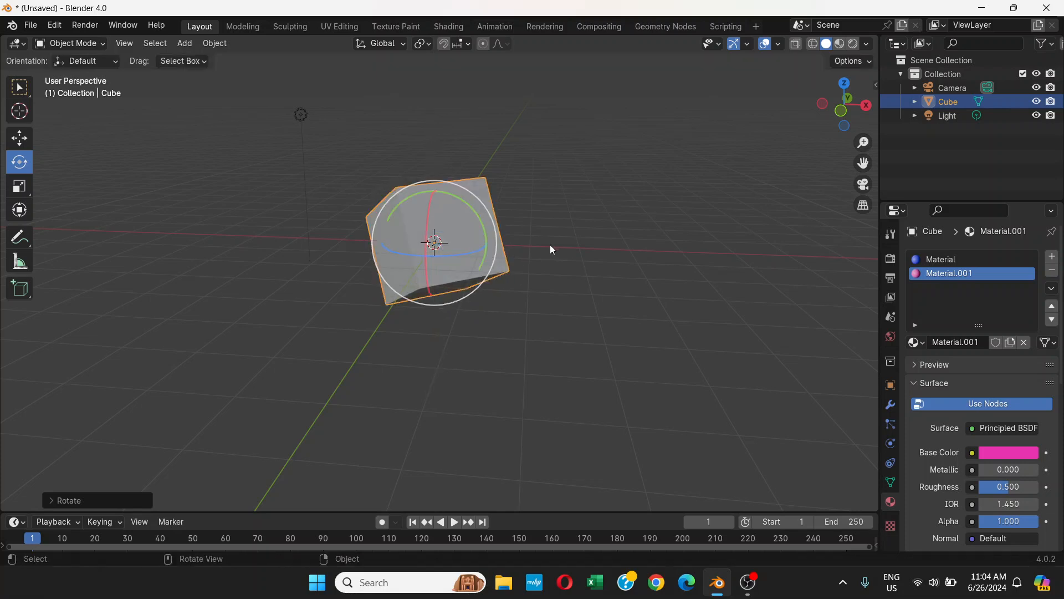
click(556, 241)
key(ctrl+z)
key(ctrl+z)
key(ctrl+z)
key(ctrl+z)
key(ctrl+z)
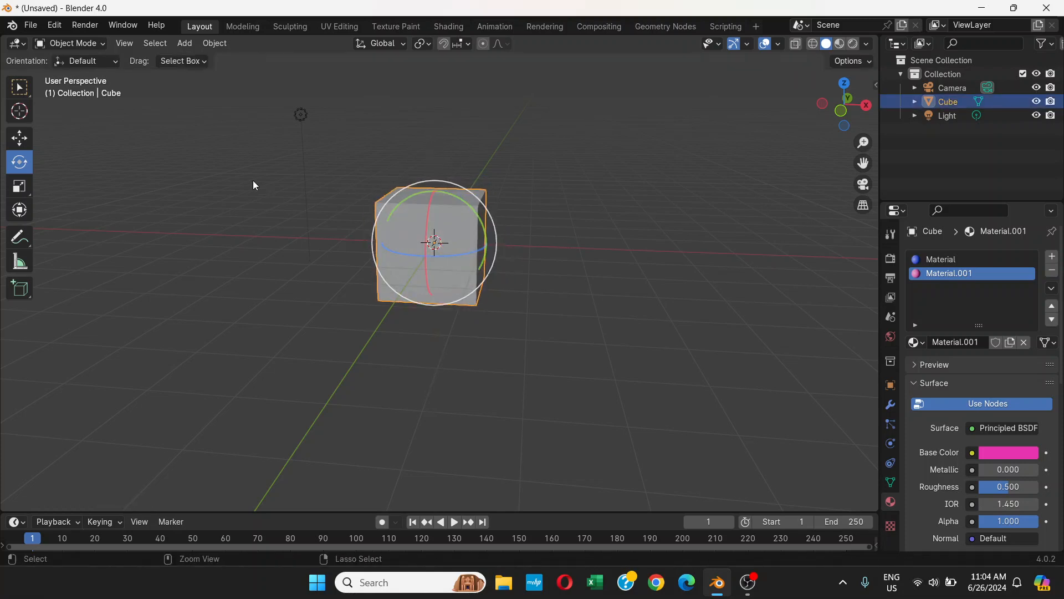
Undo the last change, reselect the cube, and switch from the Rotate tool to the Select Box tool
key(ctrl+z)
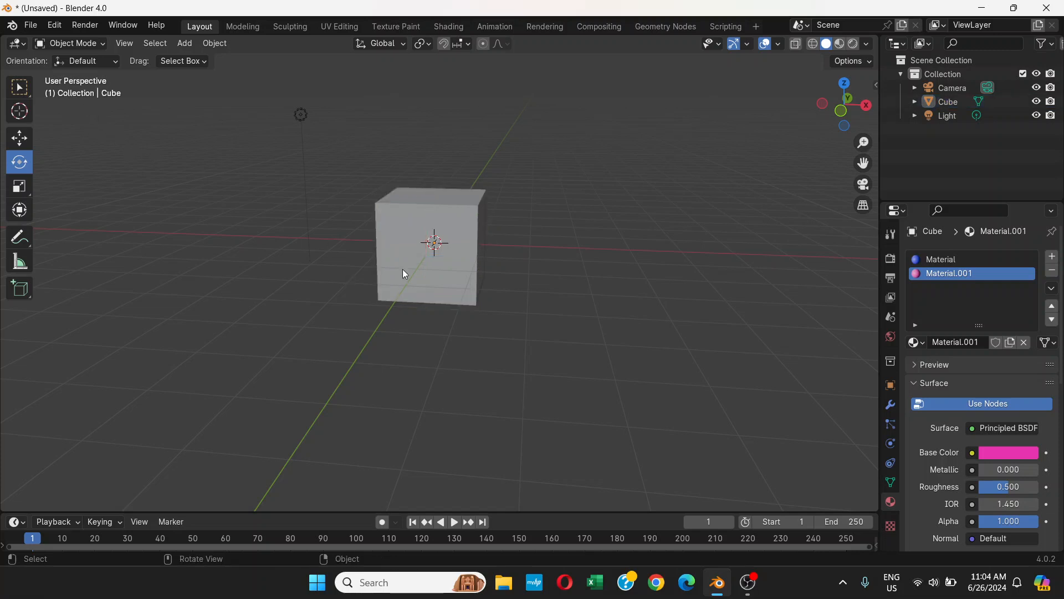
click(461, 203)
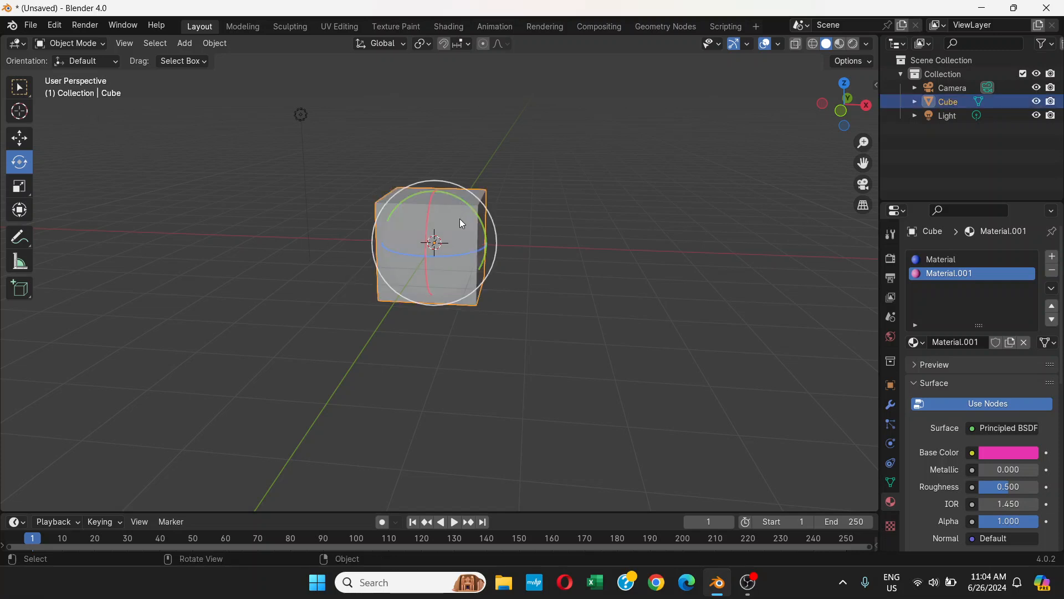
click(20, 89)
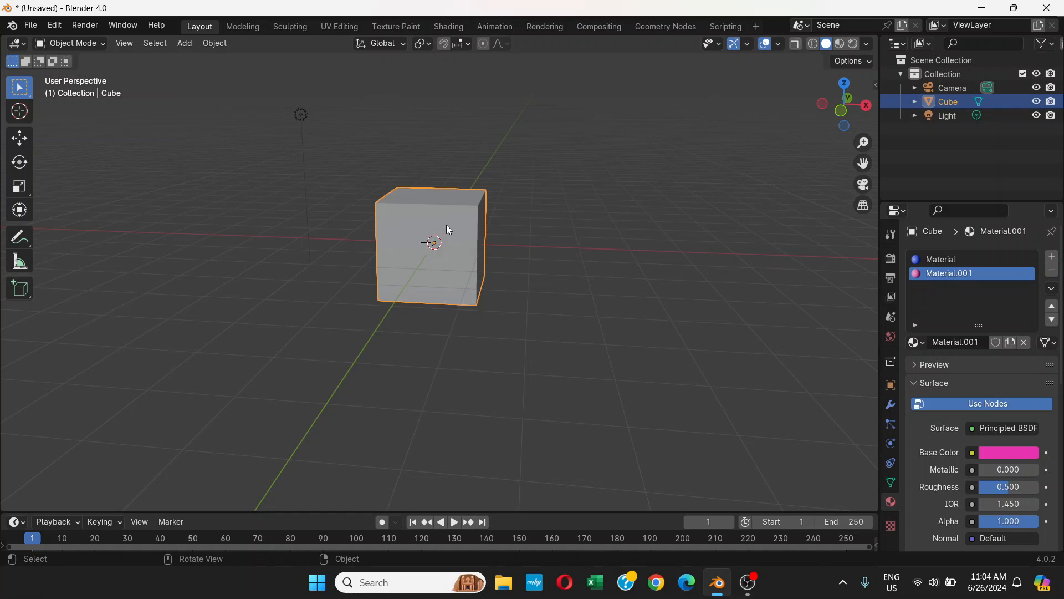
Try scaling the cube up uniformly to over 1.7 and down to about 0.2, undoing each resize
key(s)
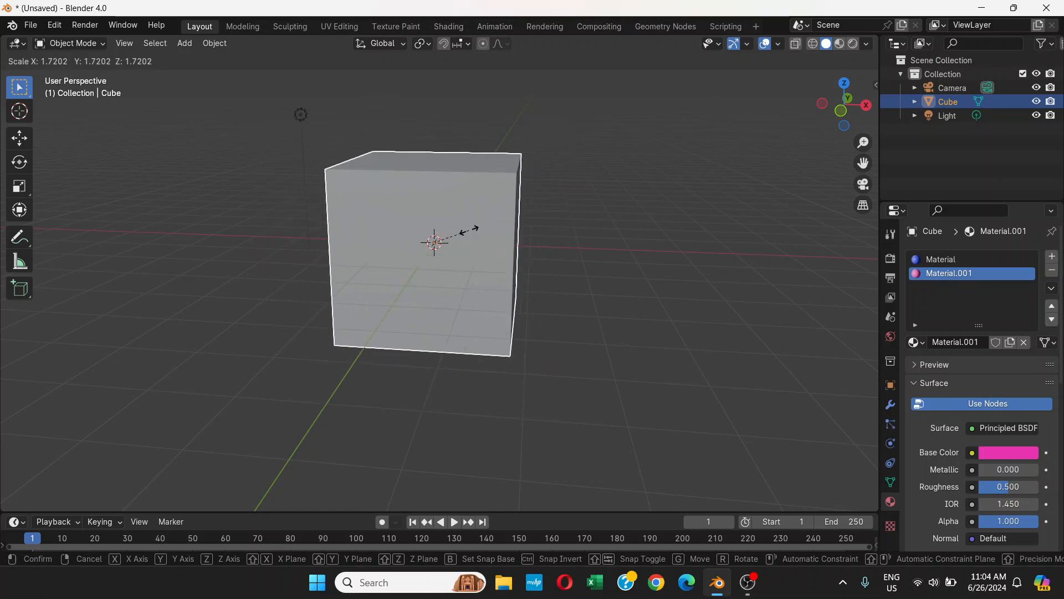
click(471, 232)
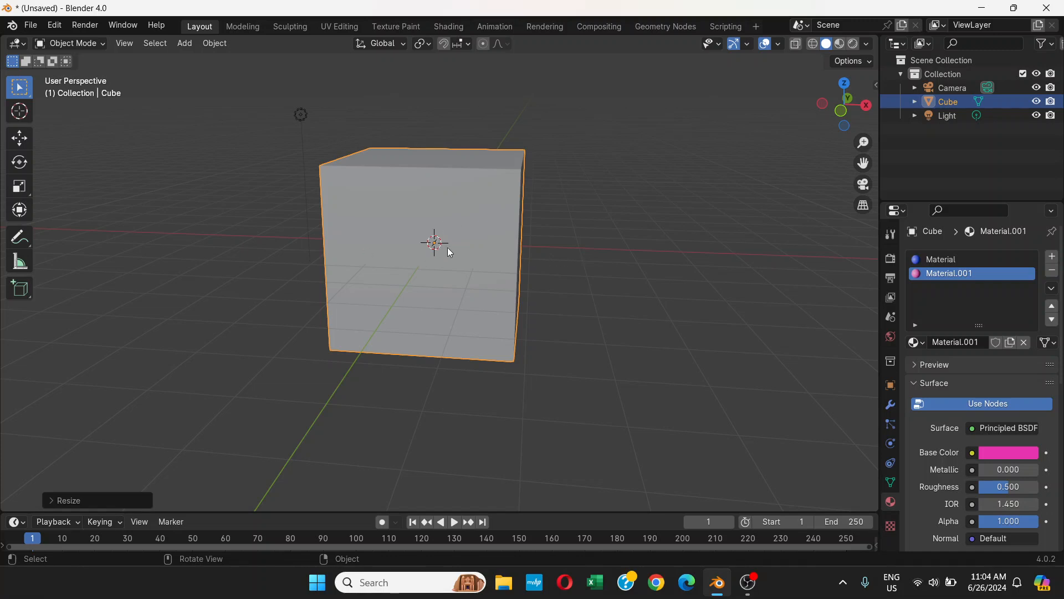
key(ctrl+z)
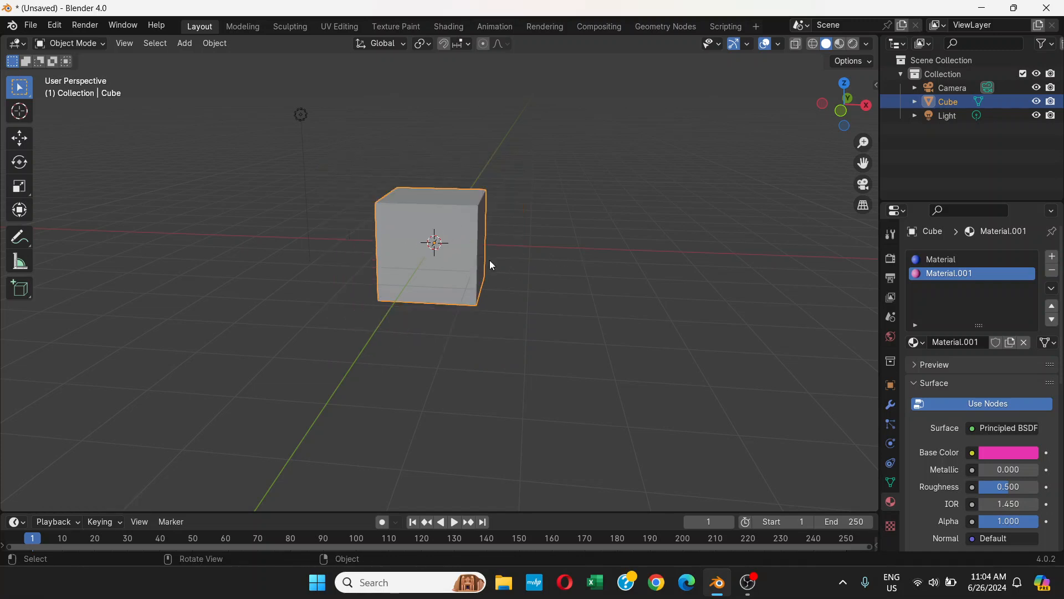
key(s)
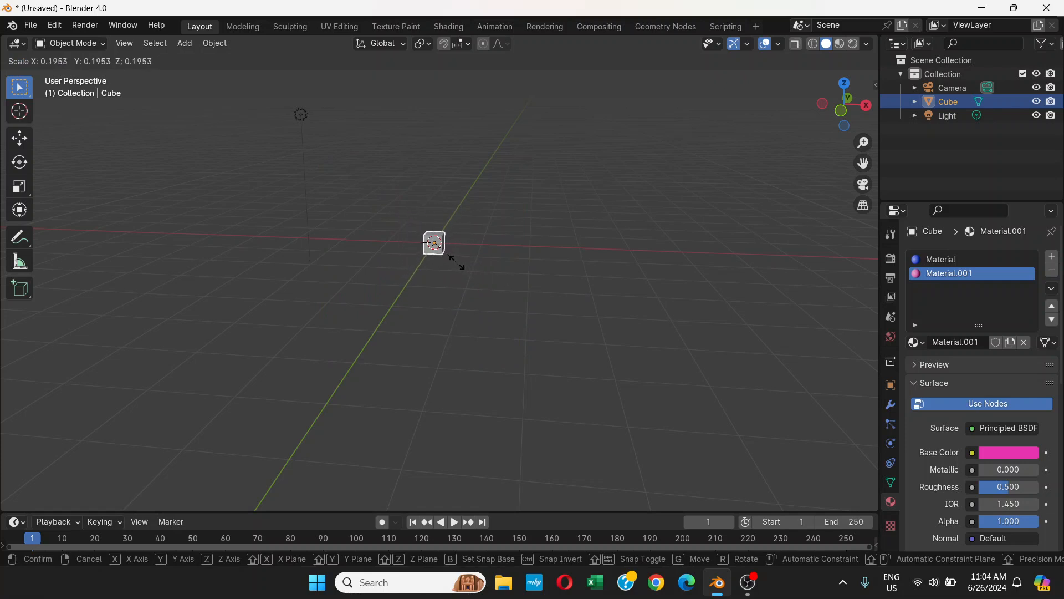
click(457, 262)
key(ctrl+z)
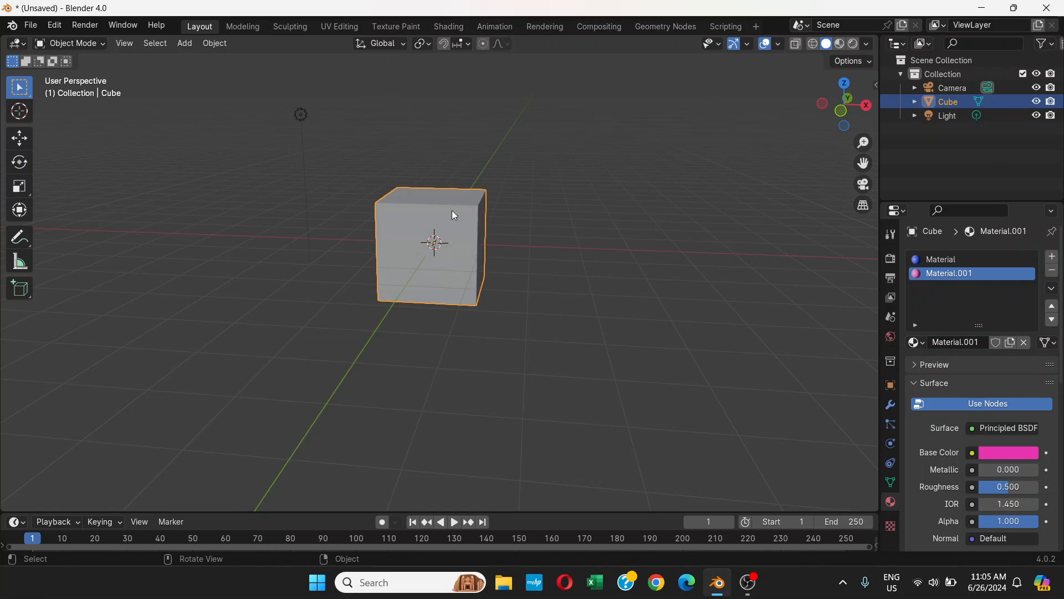
Try scaling the cube along the global X axis and along the global Y axis, cancelling each
key(s)
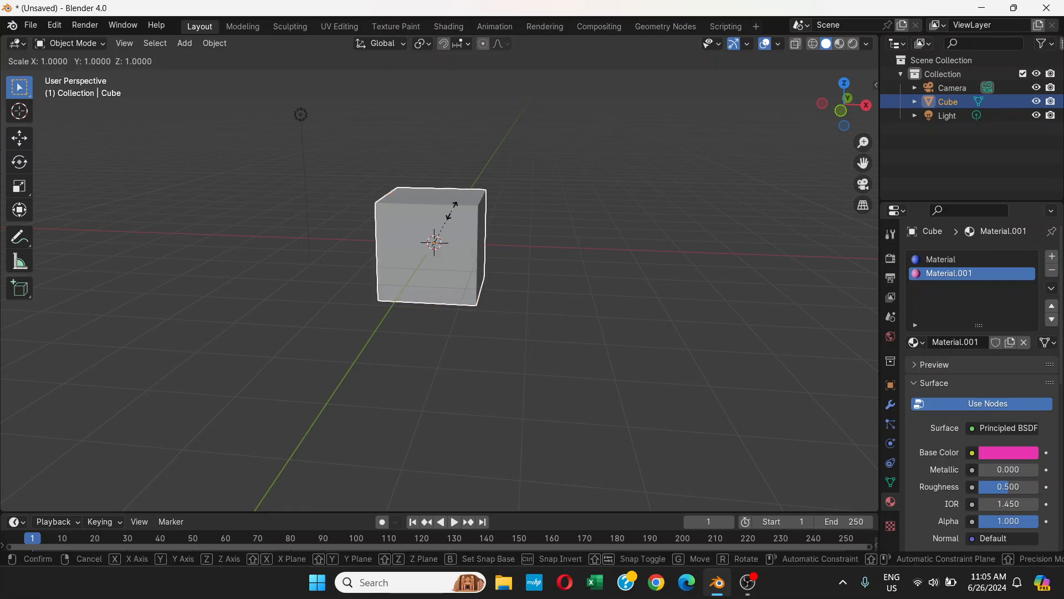
key(x)
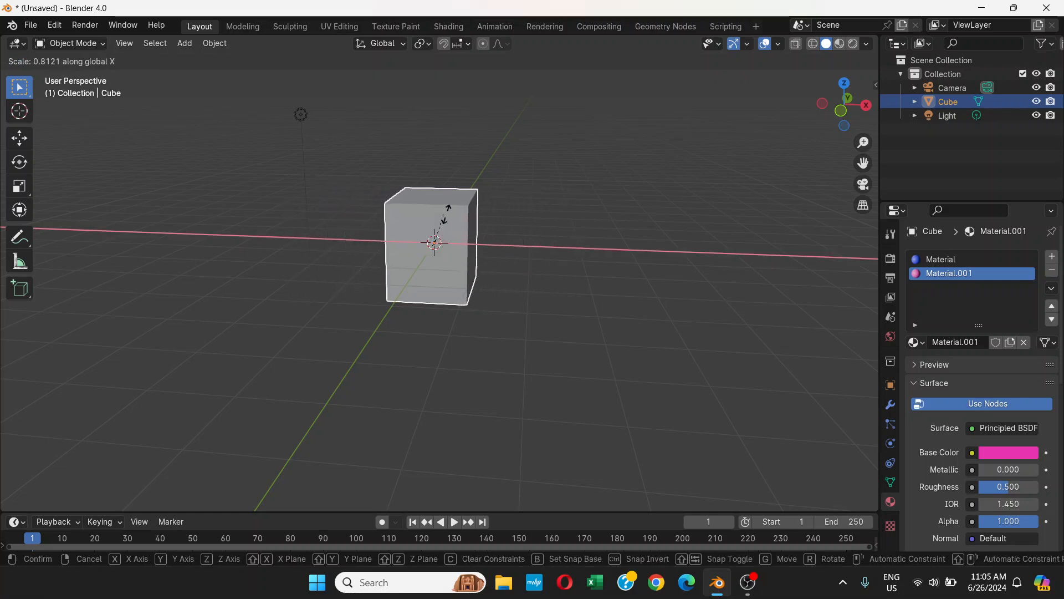
right_click(490, 211)
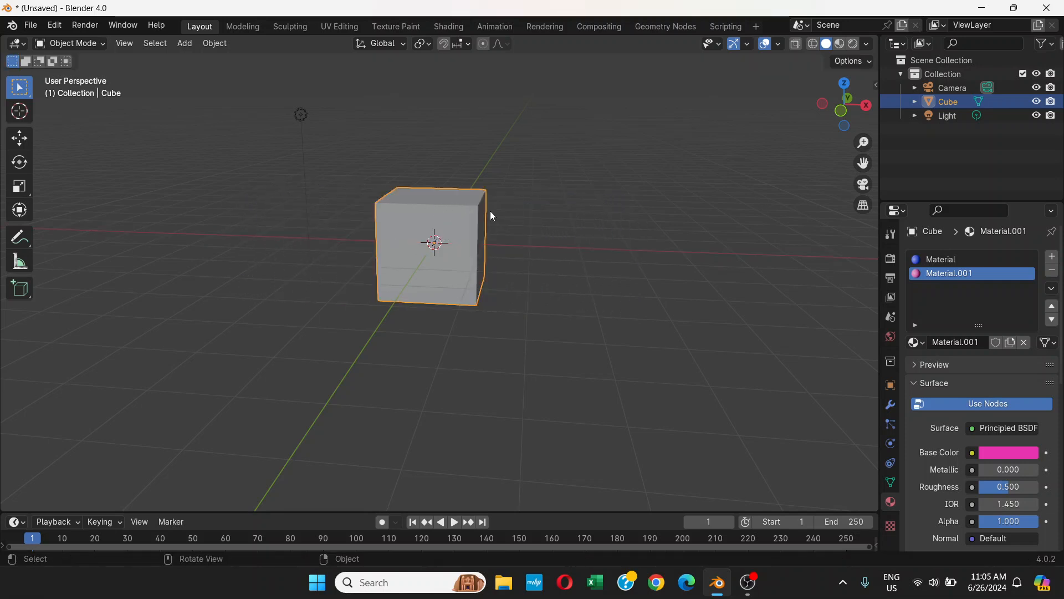
key(s)
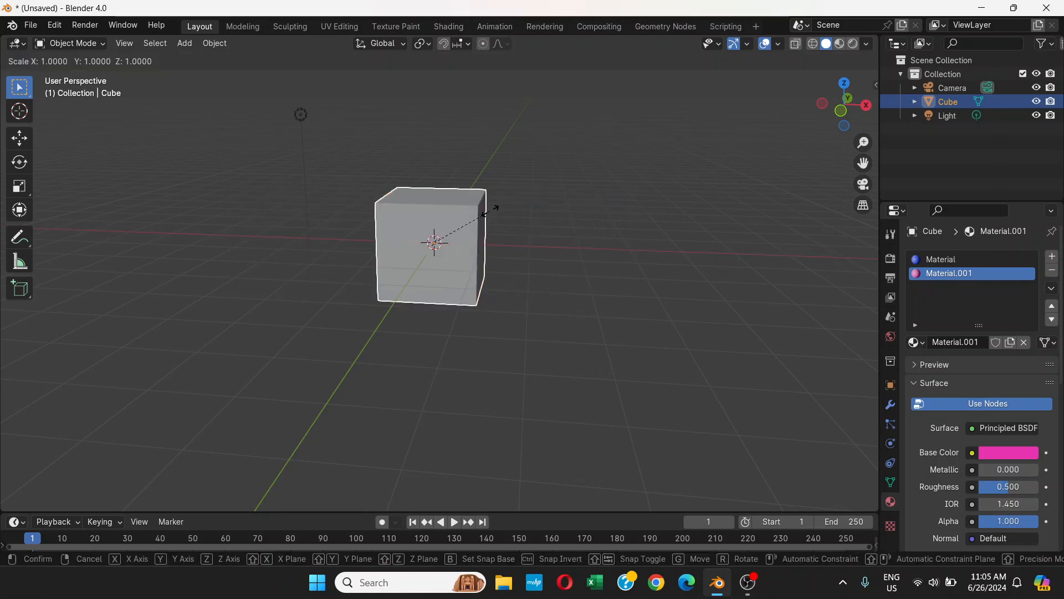
key(y)
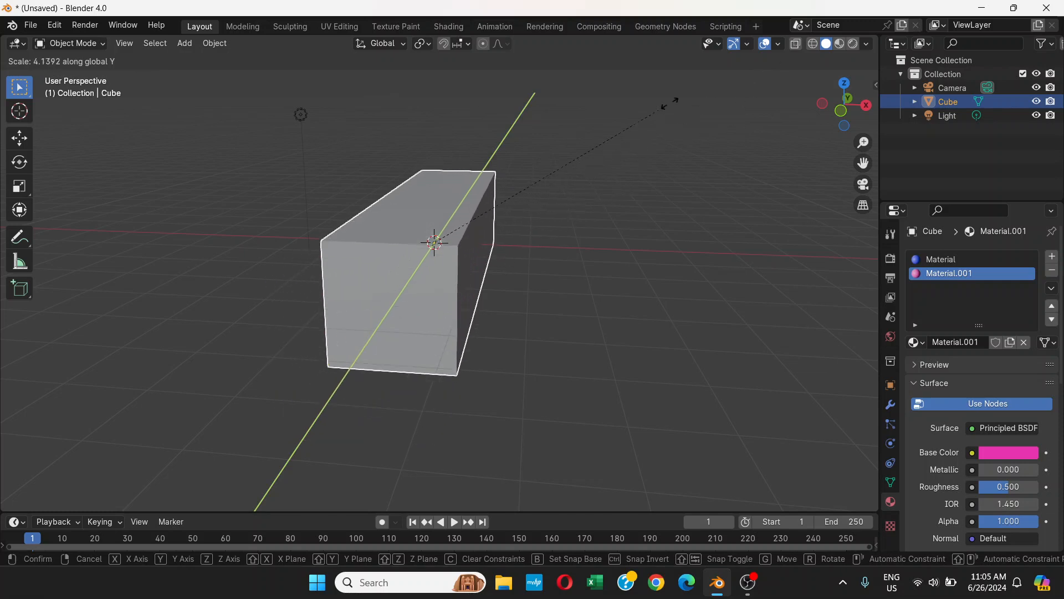
right_click(612, 151)
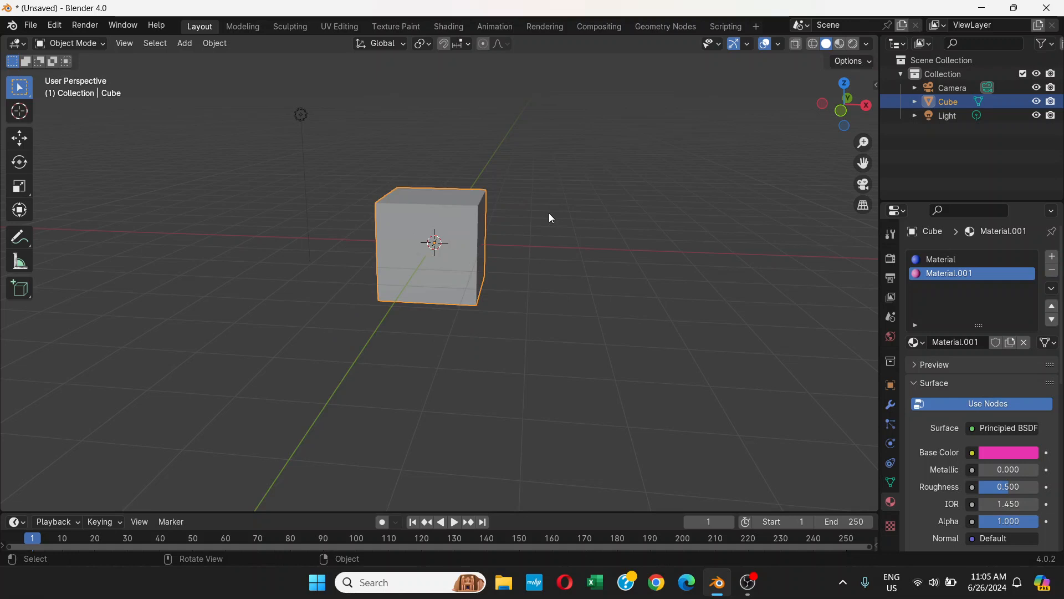
Try scaling the cube along the global Z axis to about 2.65 and cancel the scaling
key(s)
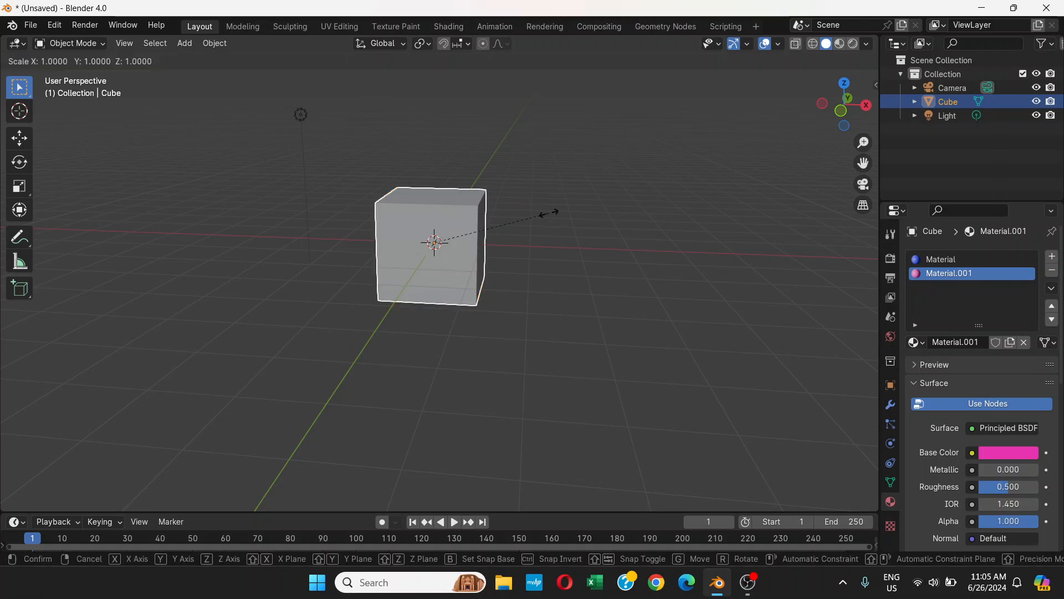
key(z)
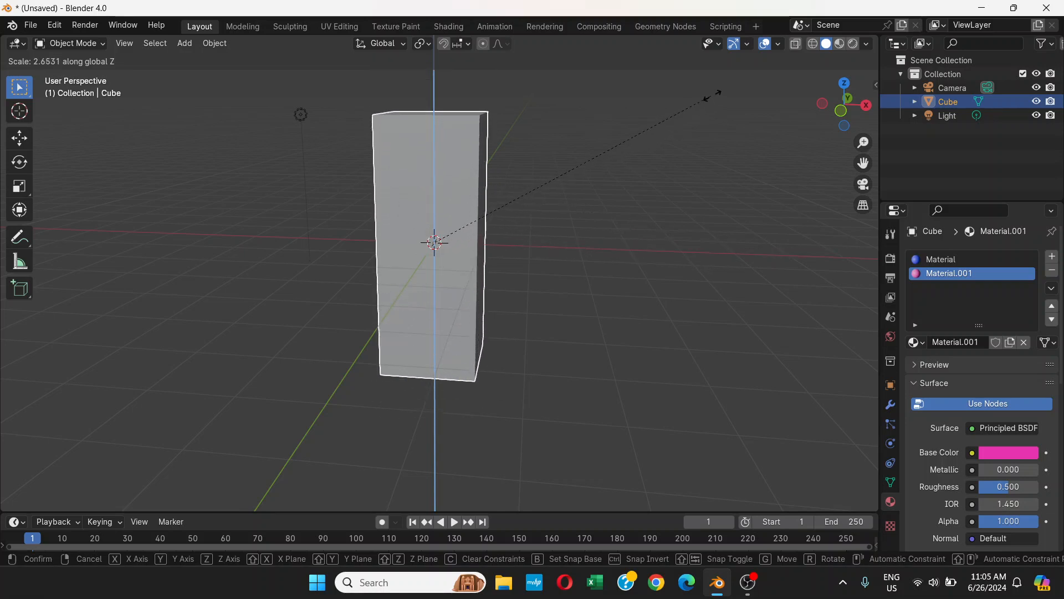
key(Escape)
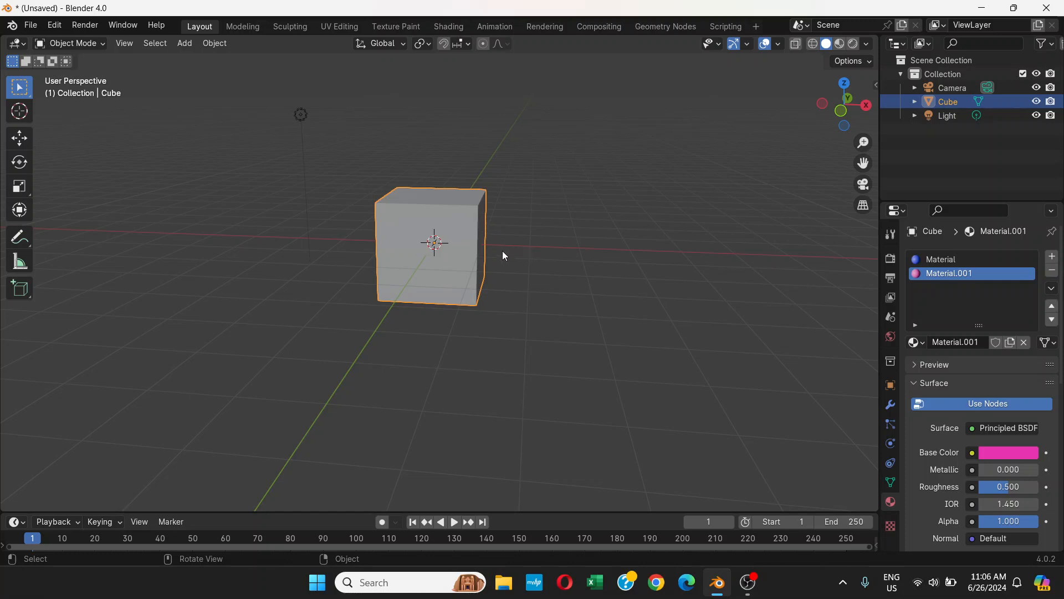
Try stretching the cube again along global X to about 2.8 and global Y to about 2.4, cancelling each
key(s)
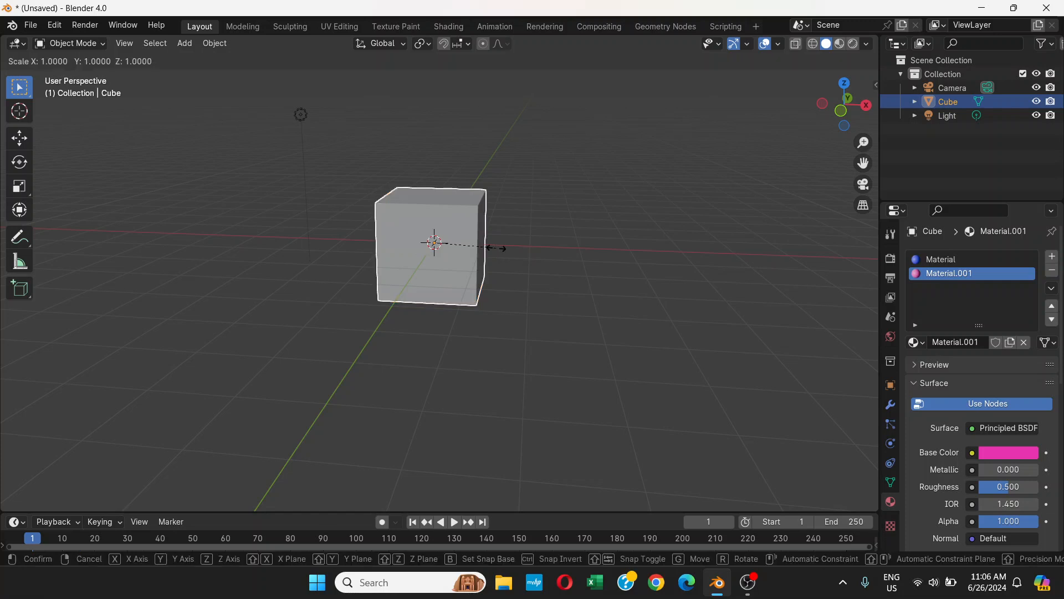
key(x)
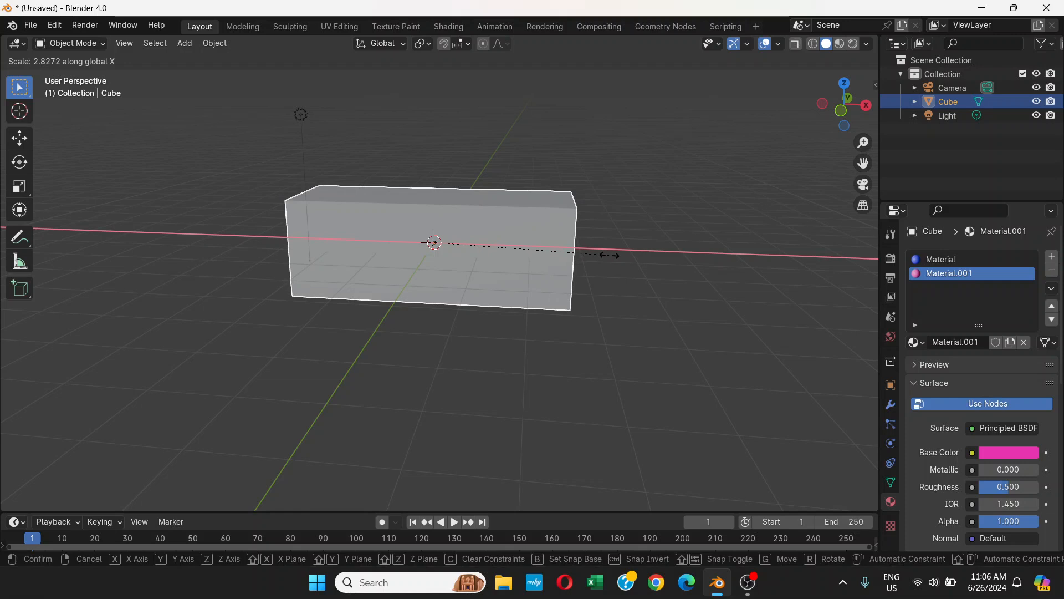
key(Escape)
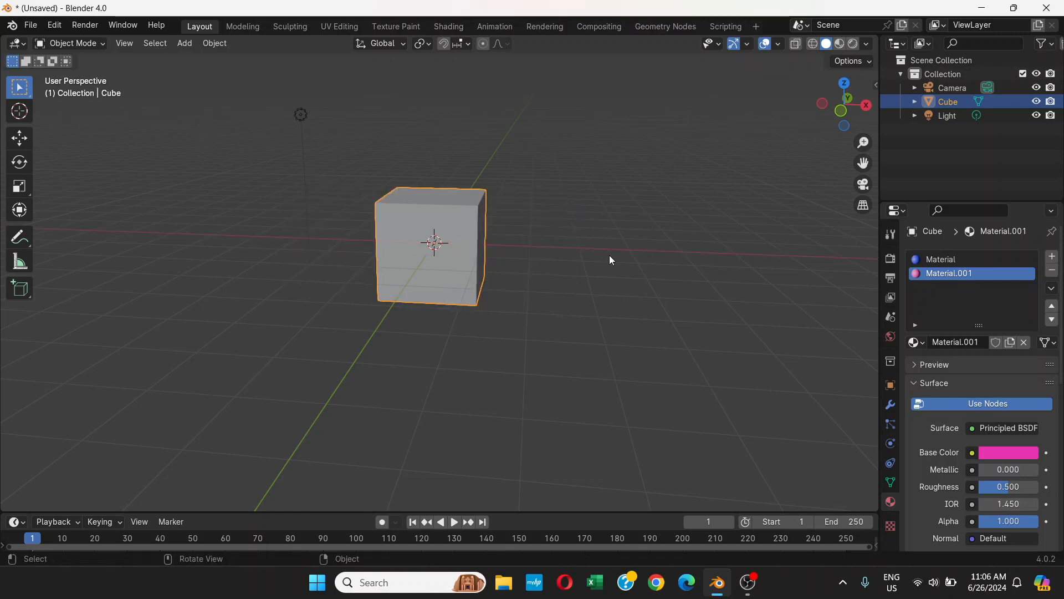
key(s)
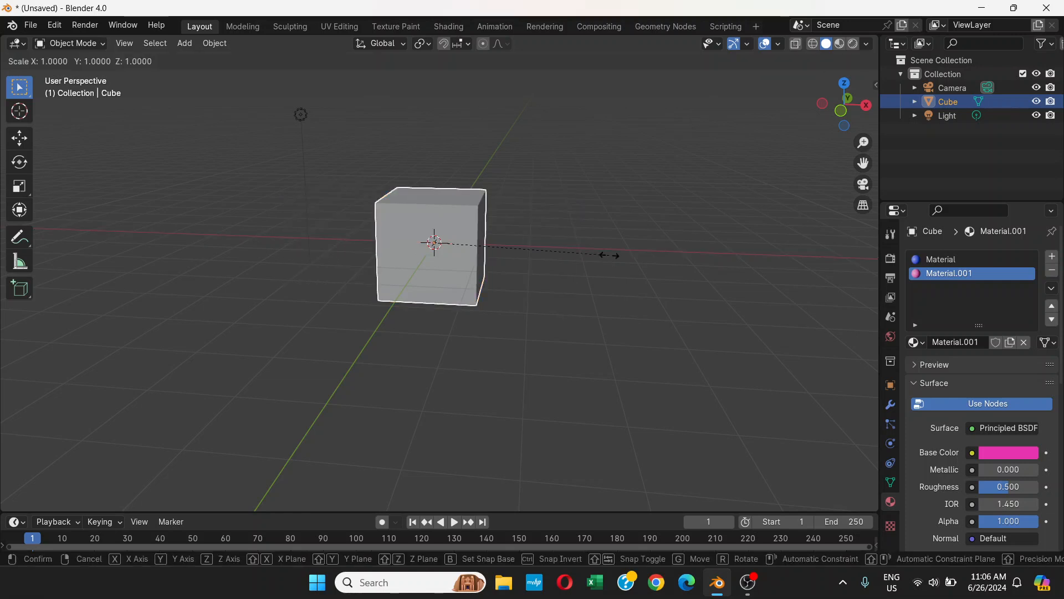
key(y)
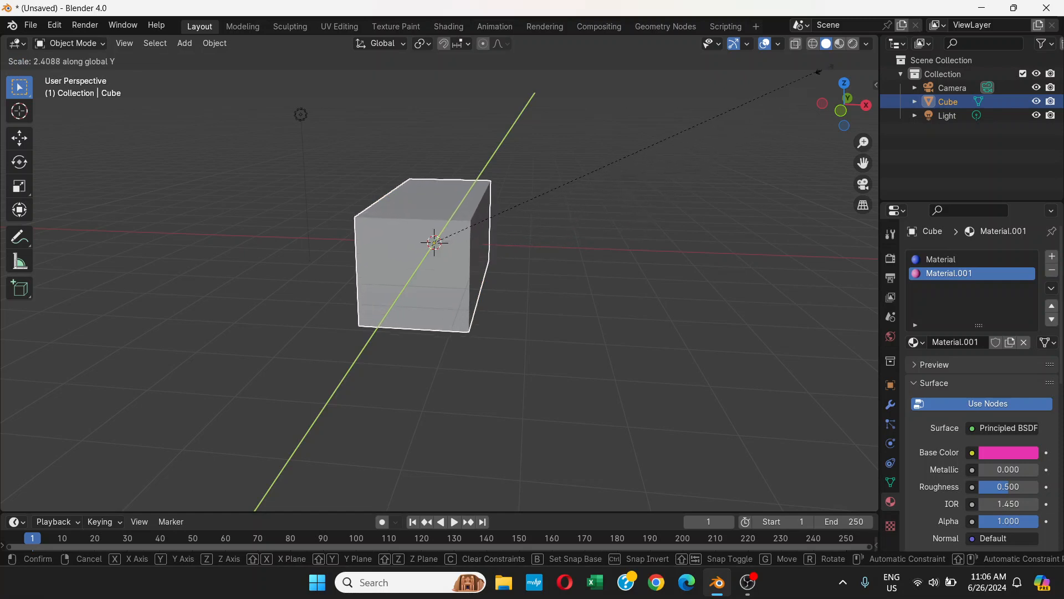
key(Escape)
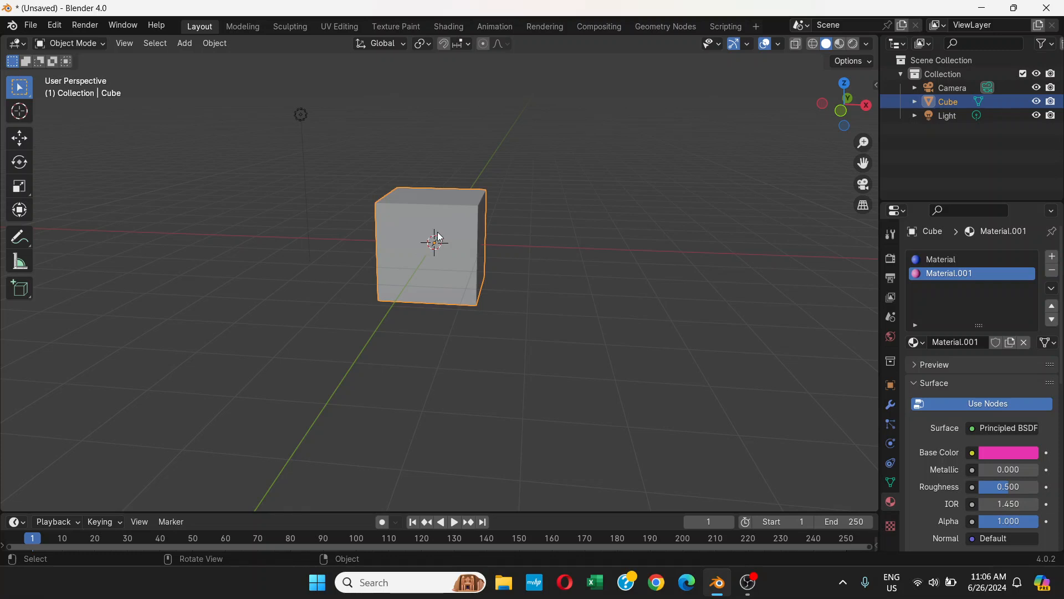
Try scaling the cube in X and Y only, locking global Z, to about 2.9, inspect it, and undo the resize
key(s)
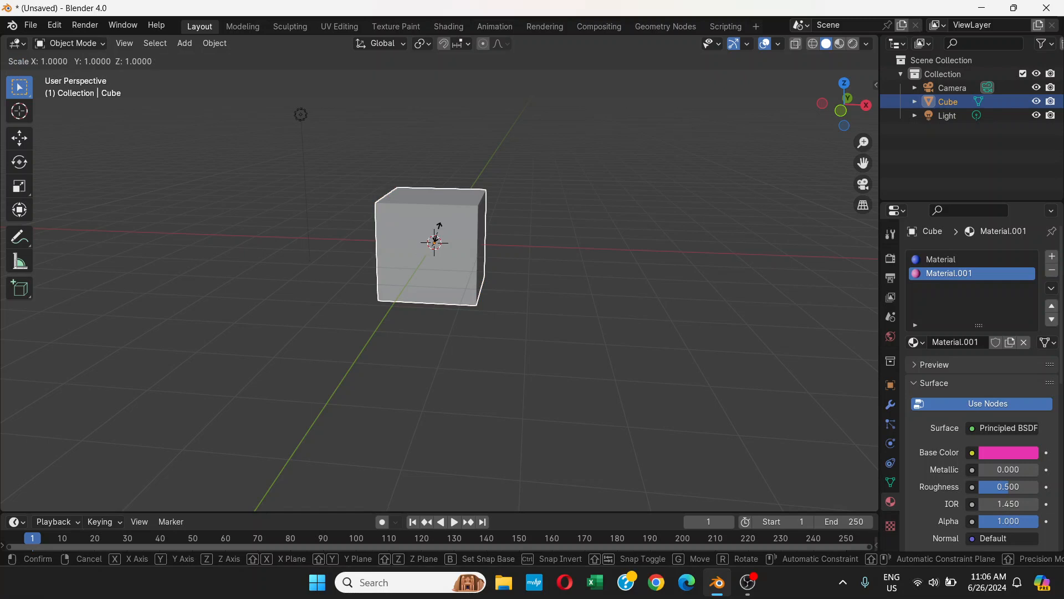
key(shift+z)
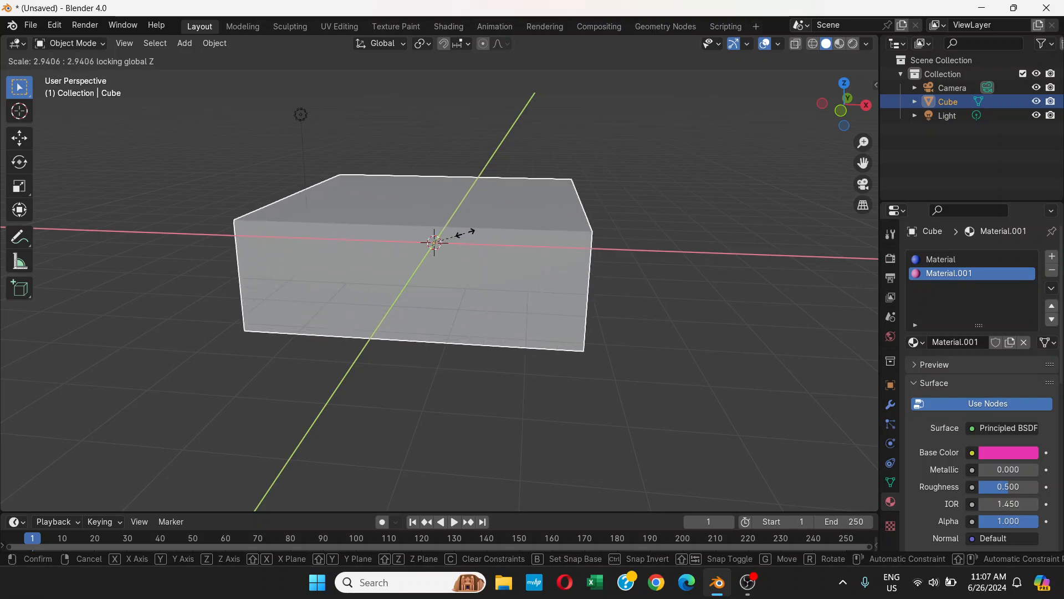
click(466, 233)
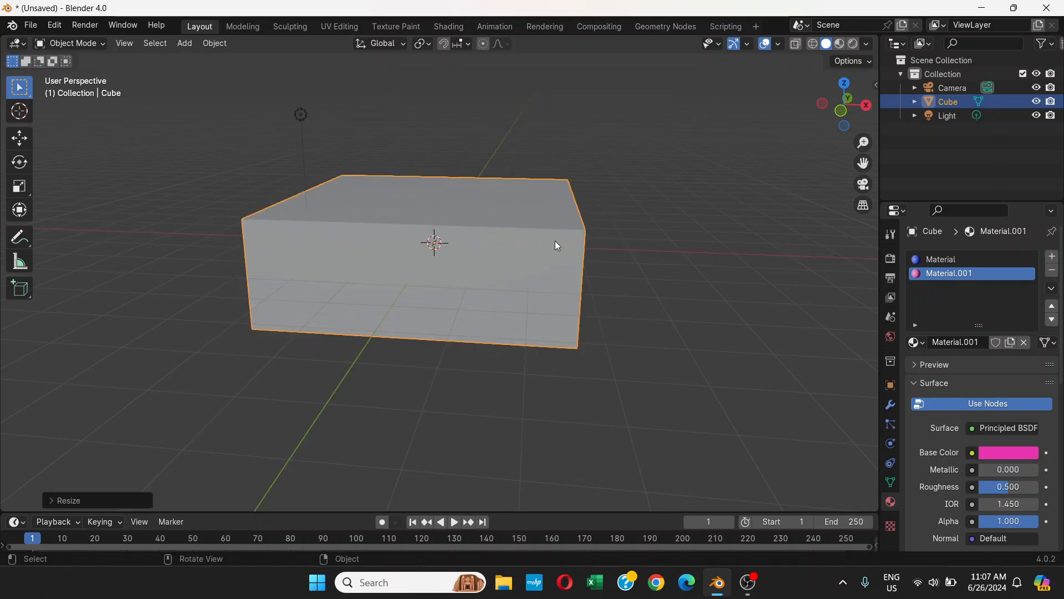
middle_drag(558, 241, 593, 268)
middle_drag(478, 244, 397, 296)
scroll(395, 288, down, 3)
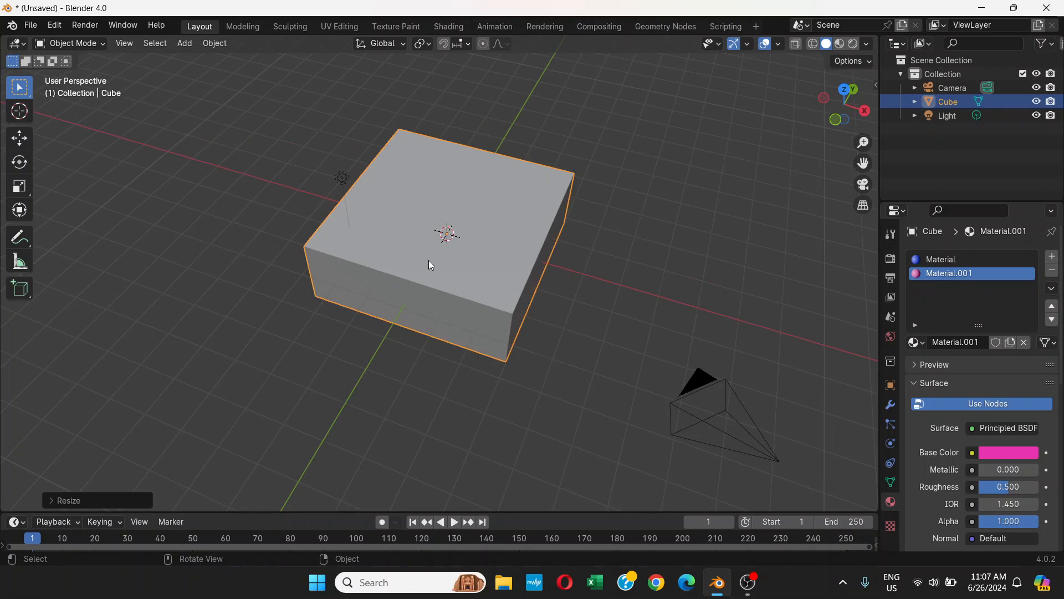
key(ctrl+z)
Try scaling the cube in Y and Z only, locking global X, to about 2.4, and undo the resize
middle_drag(417, 251, 435, 232)
scroll(434, 248, up, 4)
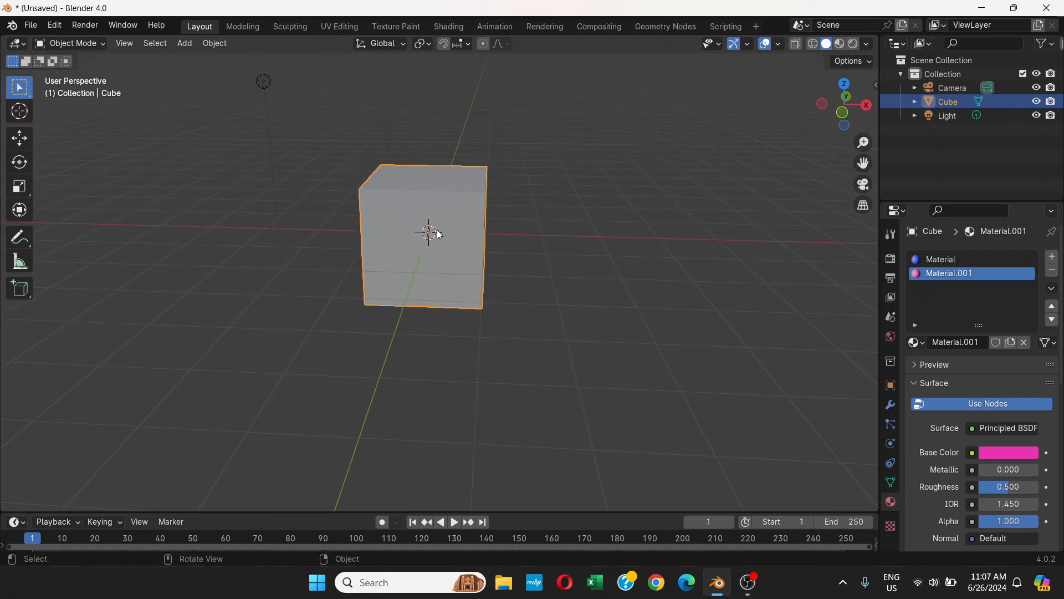
key(s)
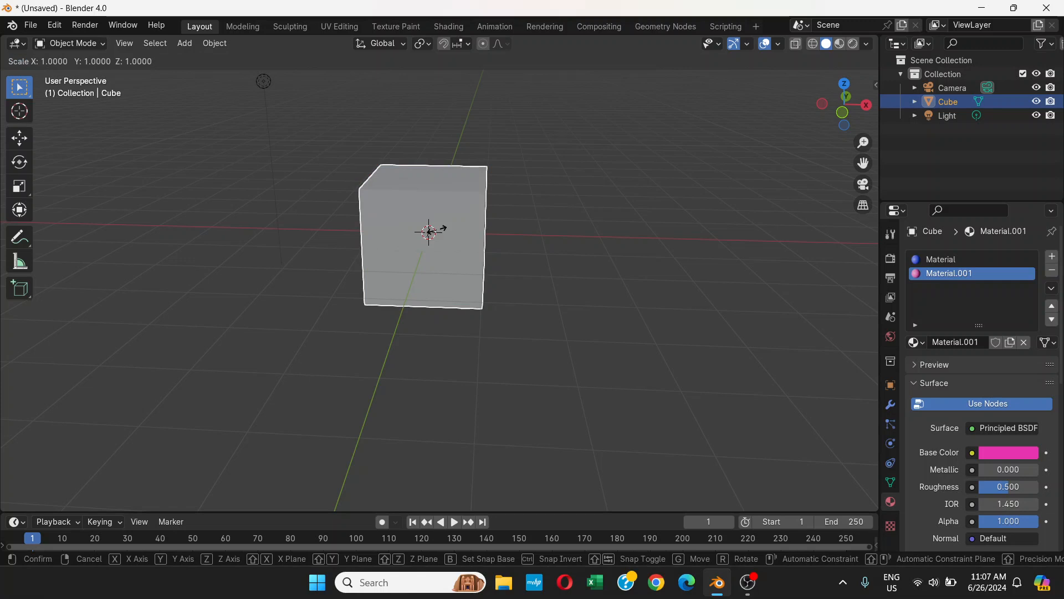
key(shift+x)
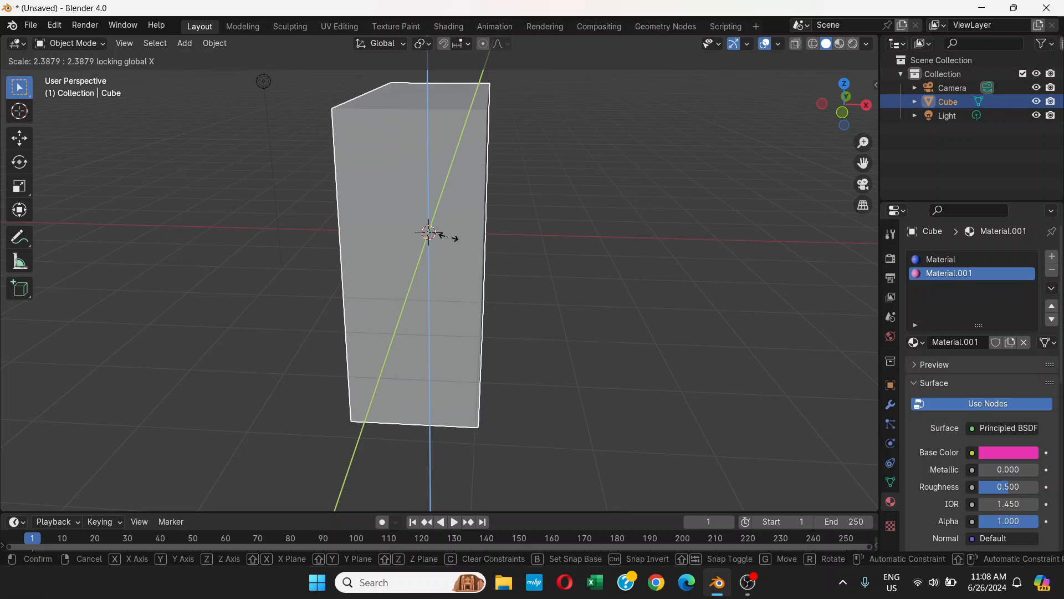
click(448, 238)
middle_drag(563, 260, 646, 253)
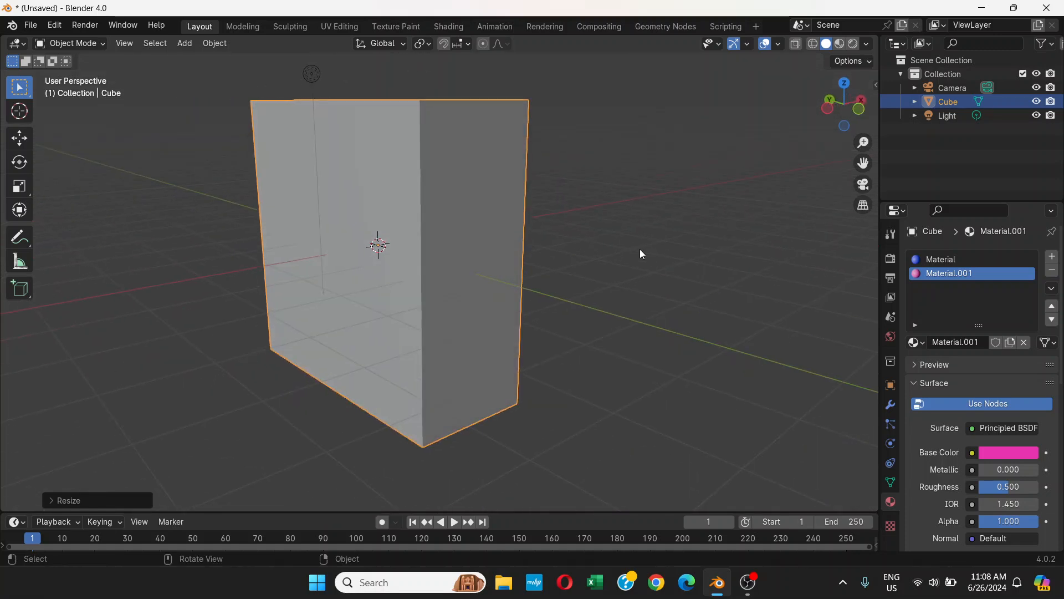
key(ctrl+z)
Try scaling the cube along the global Y axis to about 2.1 and cancel the scaling
middle_drag(541, 271, 492, 270)
key(s)
key(y)
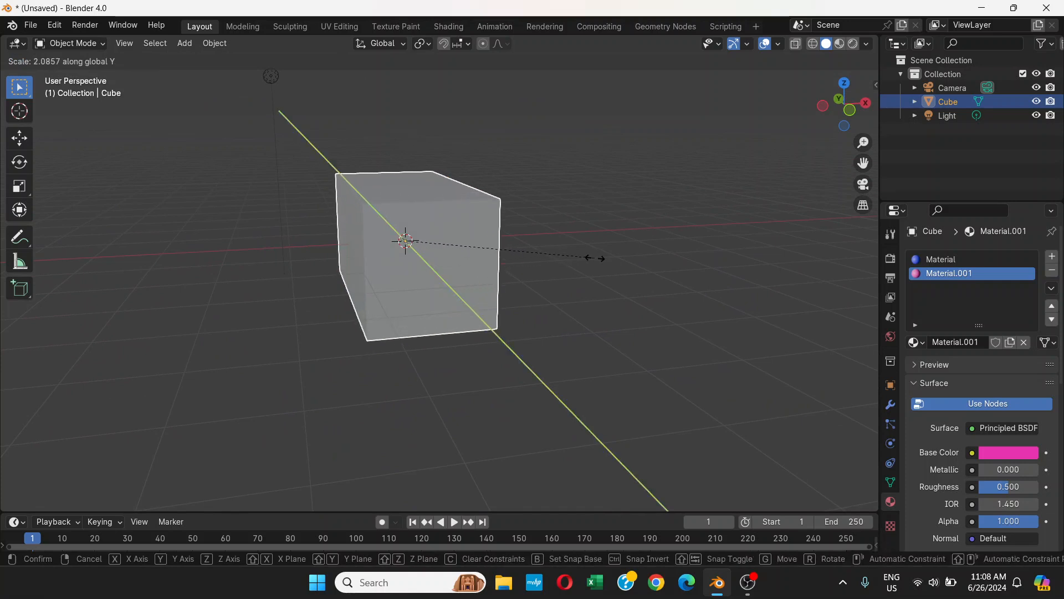
key(Escape)
Try scaling the cube in X and Z only, locking the global Y axis, inspect it, and undo the resize
key(s)
key(shift+y)
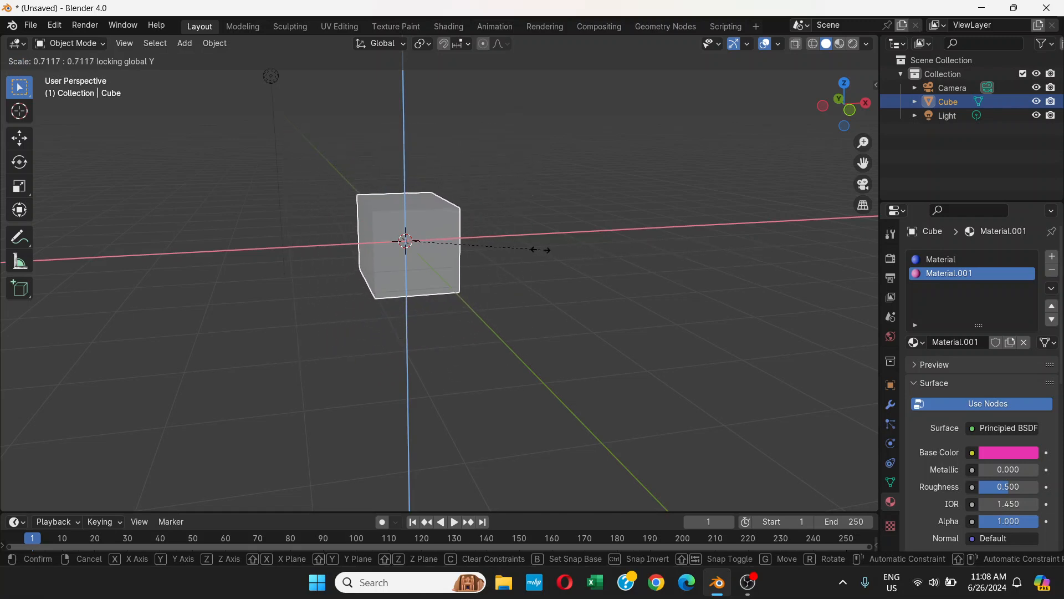
click(797, 238)
middle_drag(652, 285, 403, 317)
key(ctrl+z)
scroll(506, 279, down, 2)
scroll(496, 292, down, 1)
middle_drag(497, 292, 470, 285)
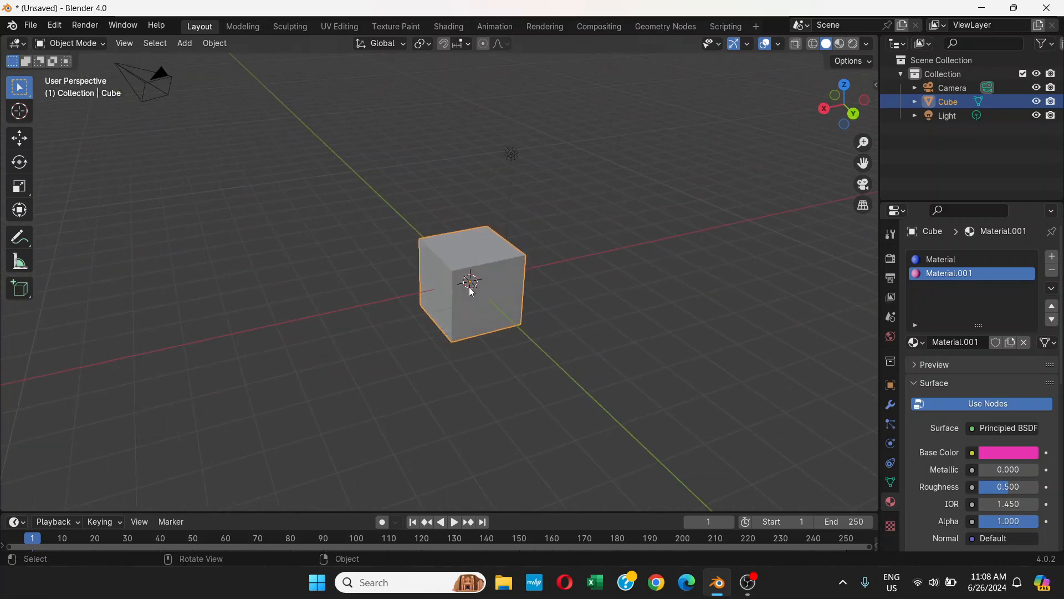
scroll(488, 281, up, 3)
middle_drag(583, 281, 540, 278)
scroll(458, 300, up, 2)
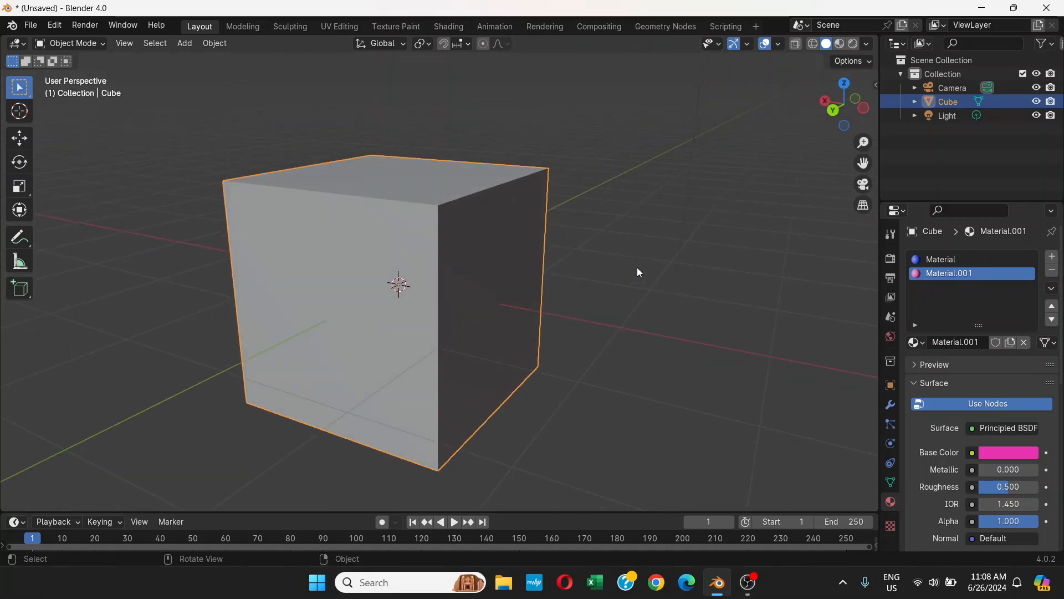